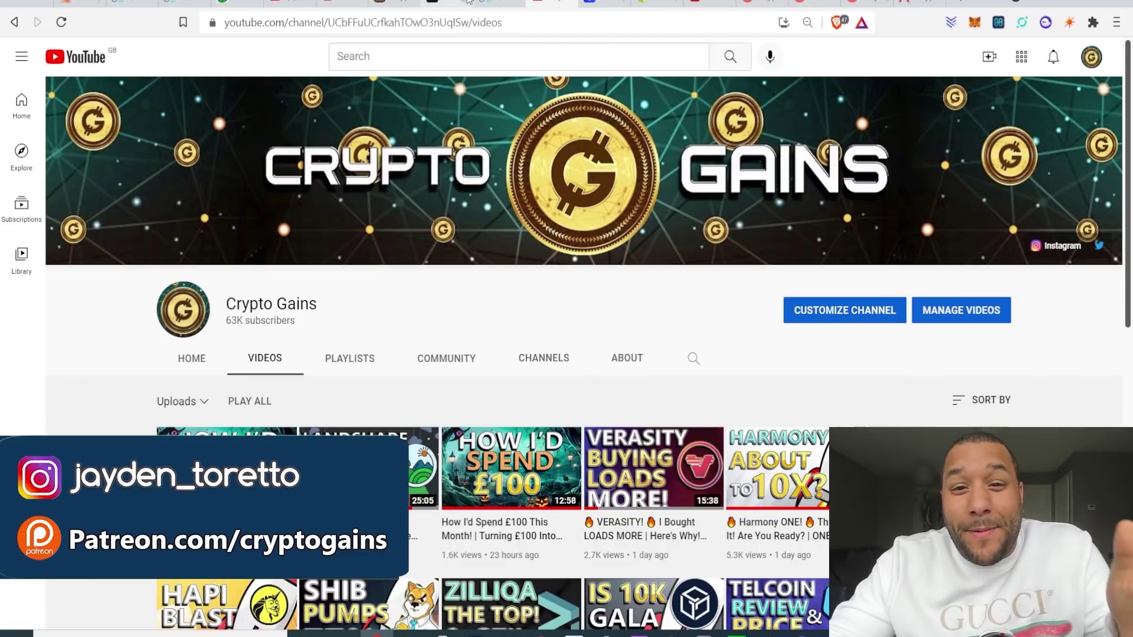
Switch from the Crypto Gains YouTube page to the dentwireless.com tab.
click(717, 5)
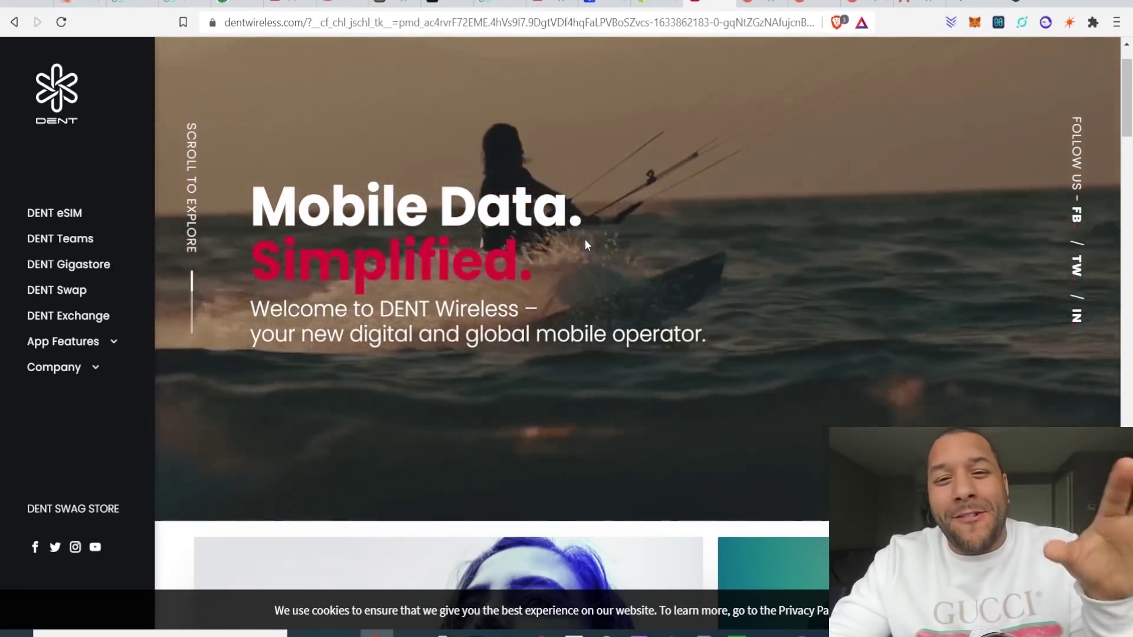
scroll(603, 269, down, 1)
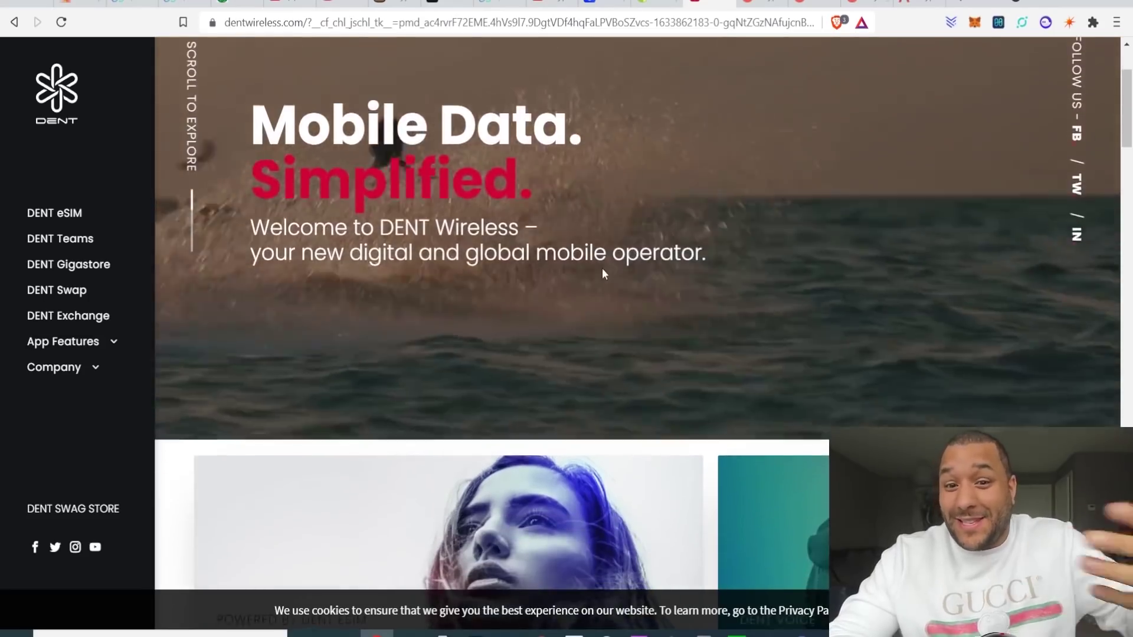
scroll(603, 272, down, 2)
scroll(603, 274, down, 1)
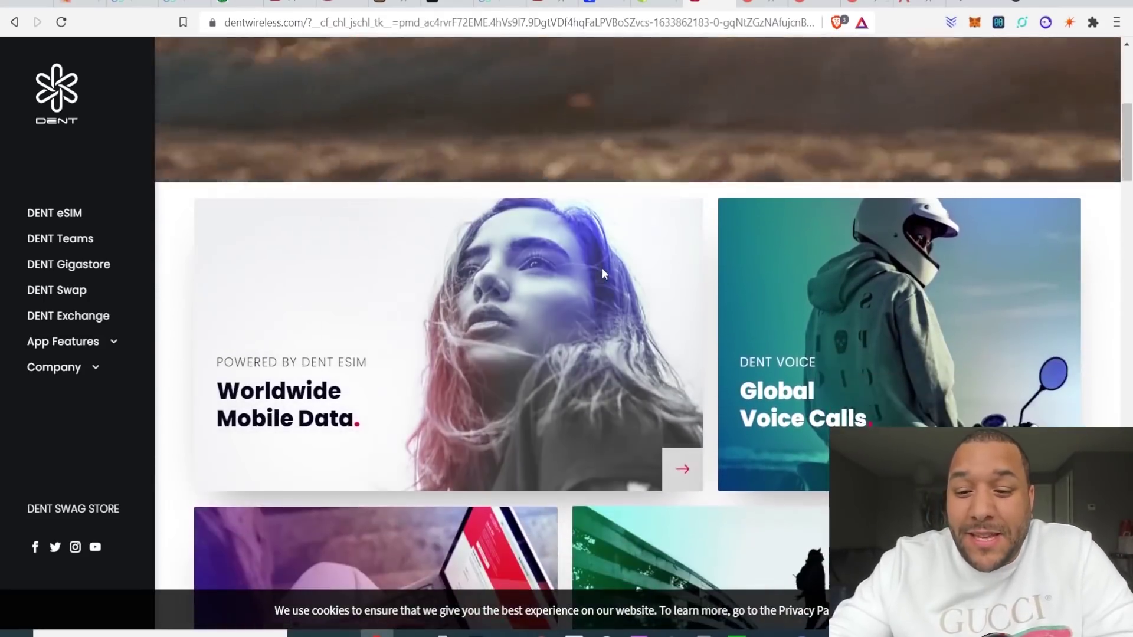
scroll(602, 272, down, 1)
scroll(602, 274, down, 2)
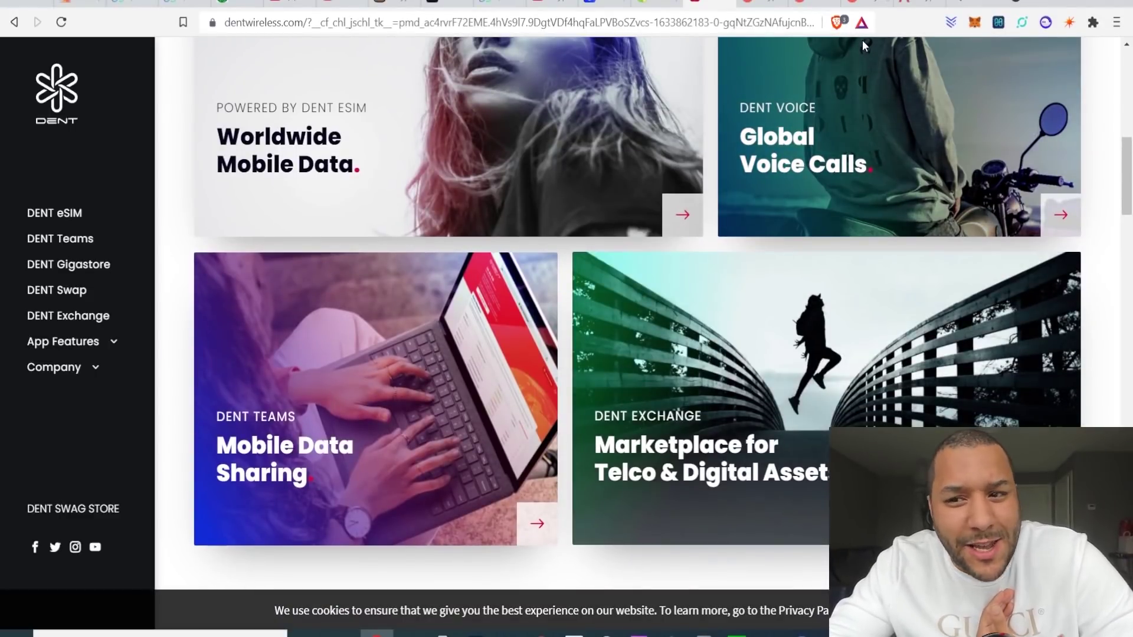
Bring up the Patreon post 'Buying some De...' with the 100k DENT buy alert.
click(868, 6)
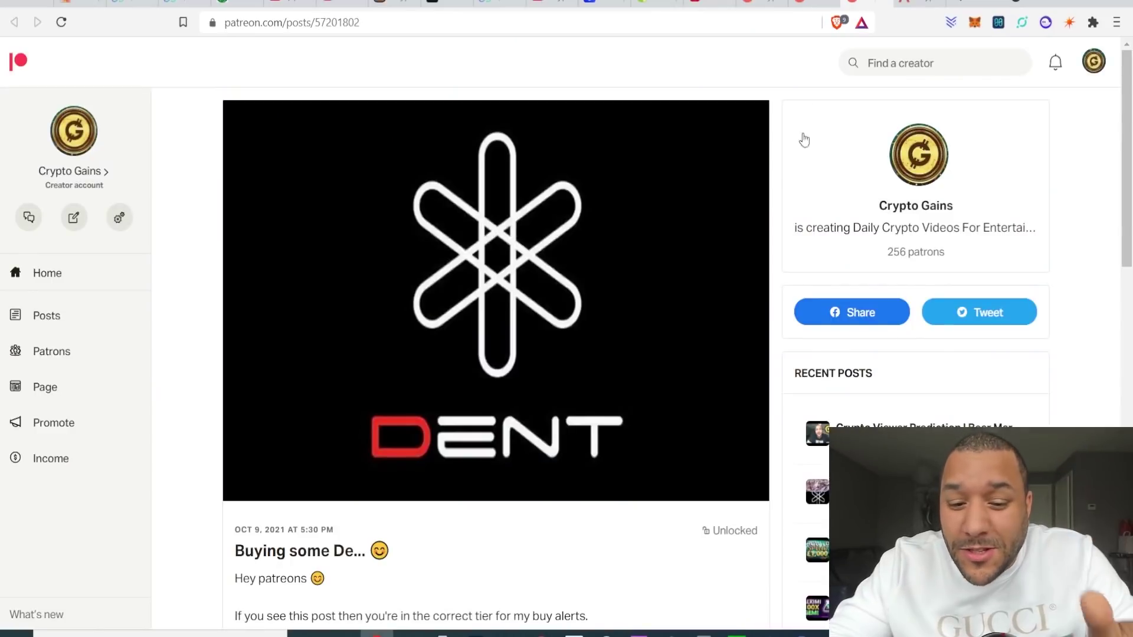
scroll(785, 172, down, 1)
scroll(787, 174, down, 1)
scroll(786, 174, down, 2)
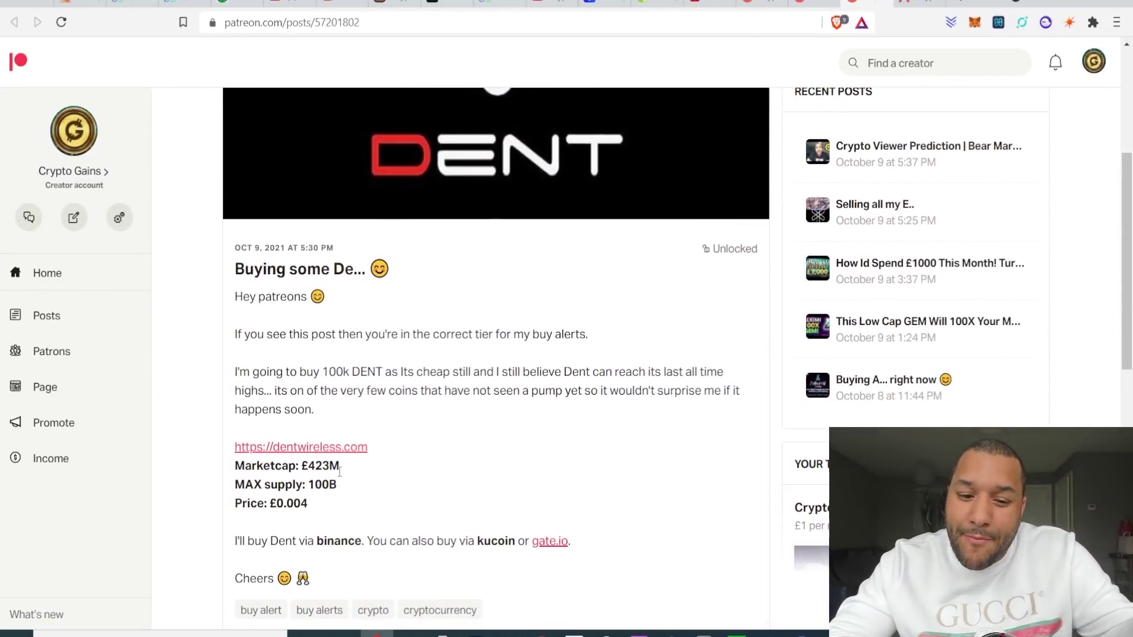
scroll(558, 392, up, 1)
scroll(592, 337, up, 2)
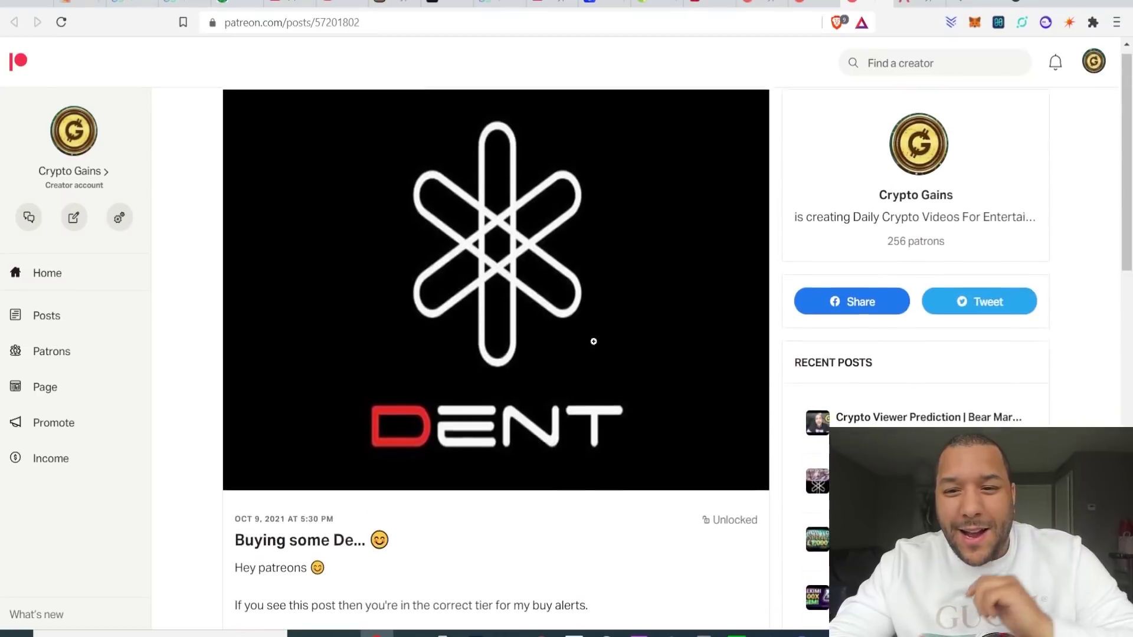
Switch to Dent's CoinGecko page showing rank #150 and a £0.0042 price.
click(649, 8)
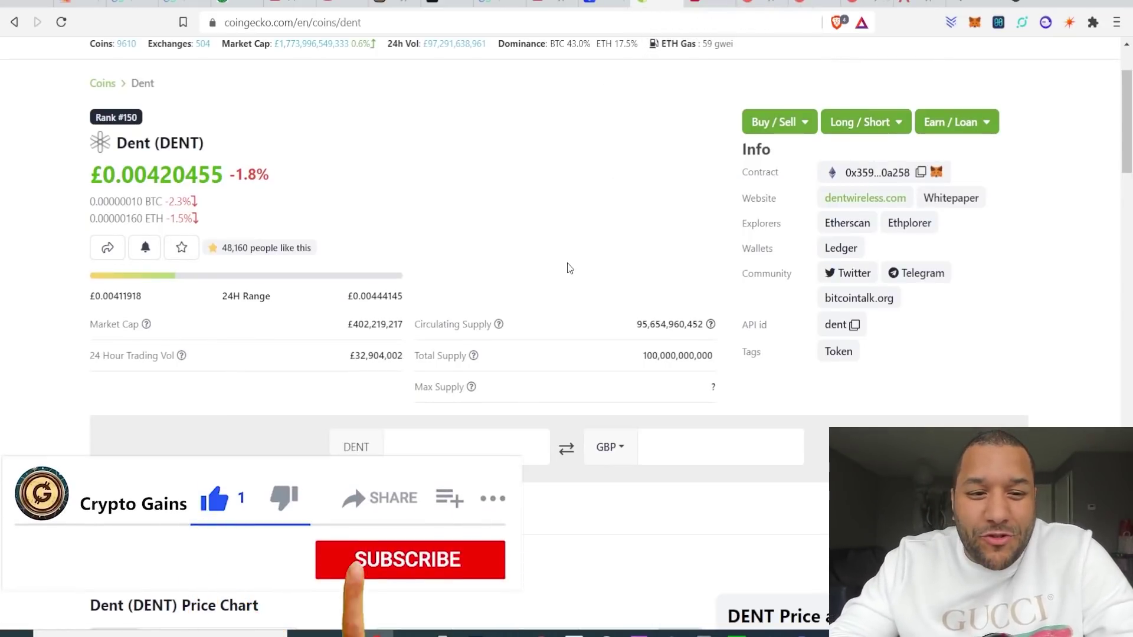
scroll(569, 268, up, 2)
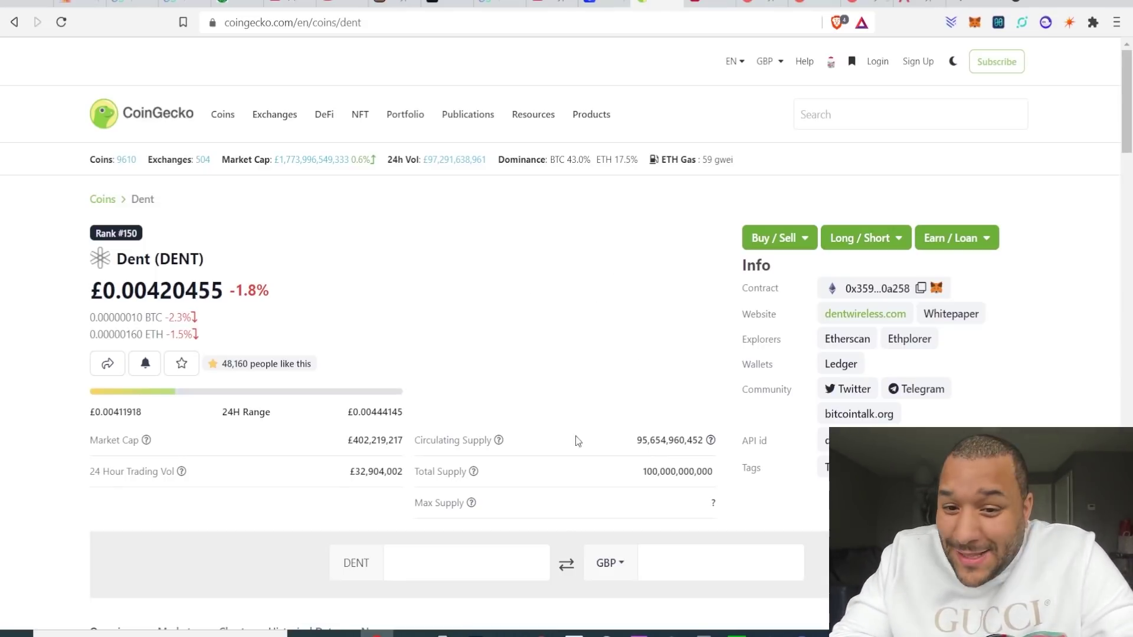
Return to the dentwireless.com tab to explore the DENT eSIM page.
click(700, 5)
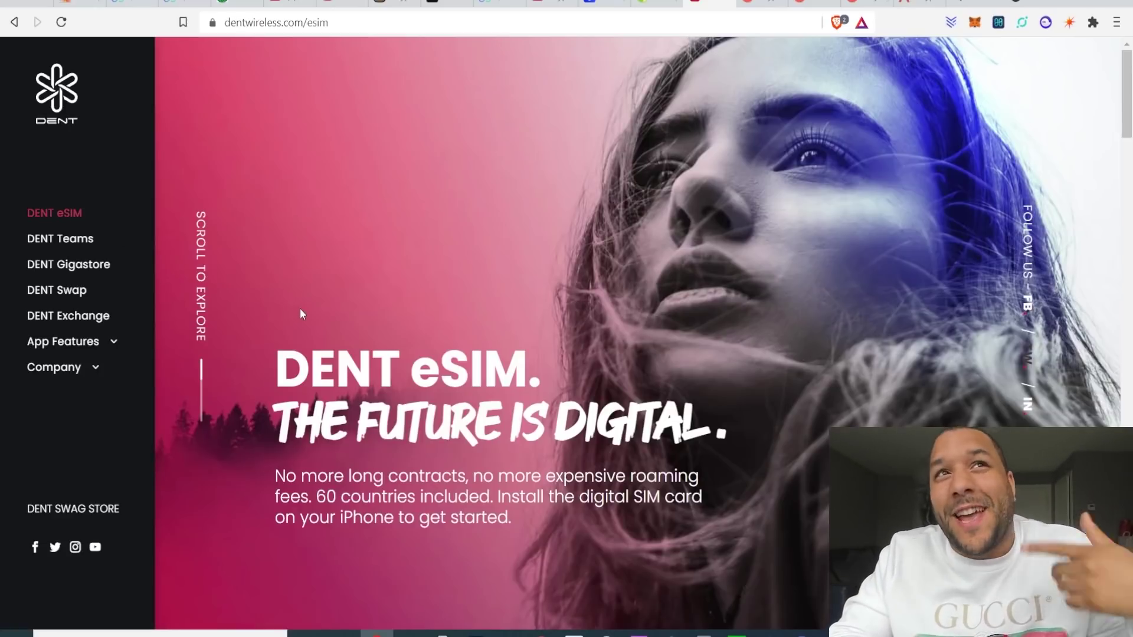
scroll(300, 313, down, 1)
scroll(306, 323, down, 1)
scroll(316, 337, down, 2)
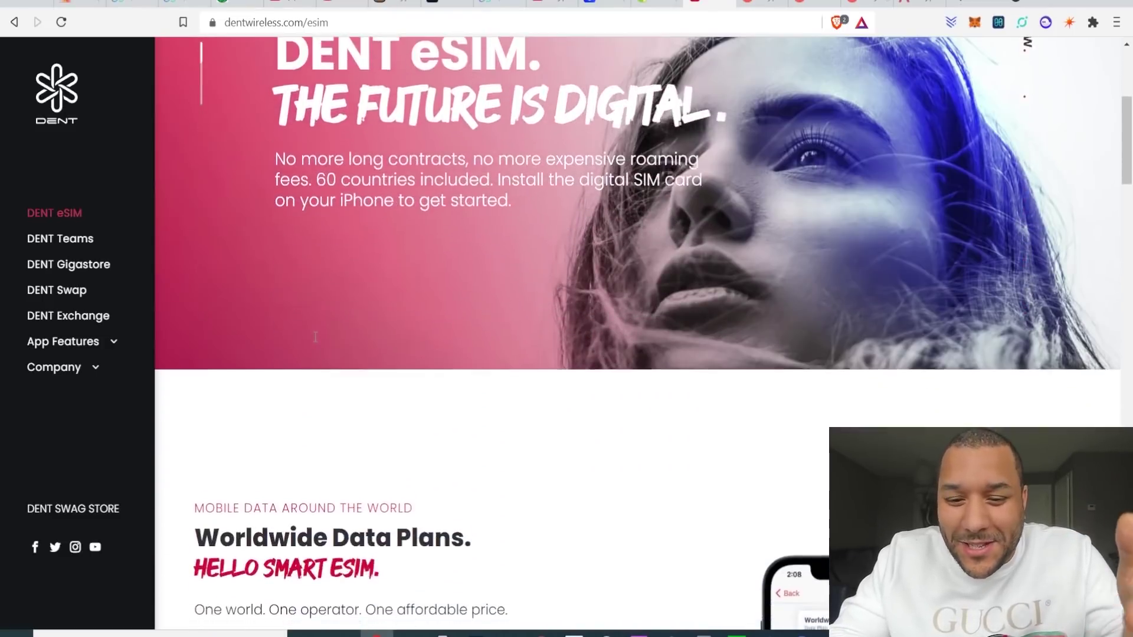
scroll(315, 337, down, 3)
scroll(315, 346, down, 1)
scroll(314, 355, down, 1)
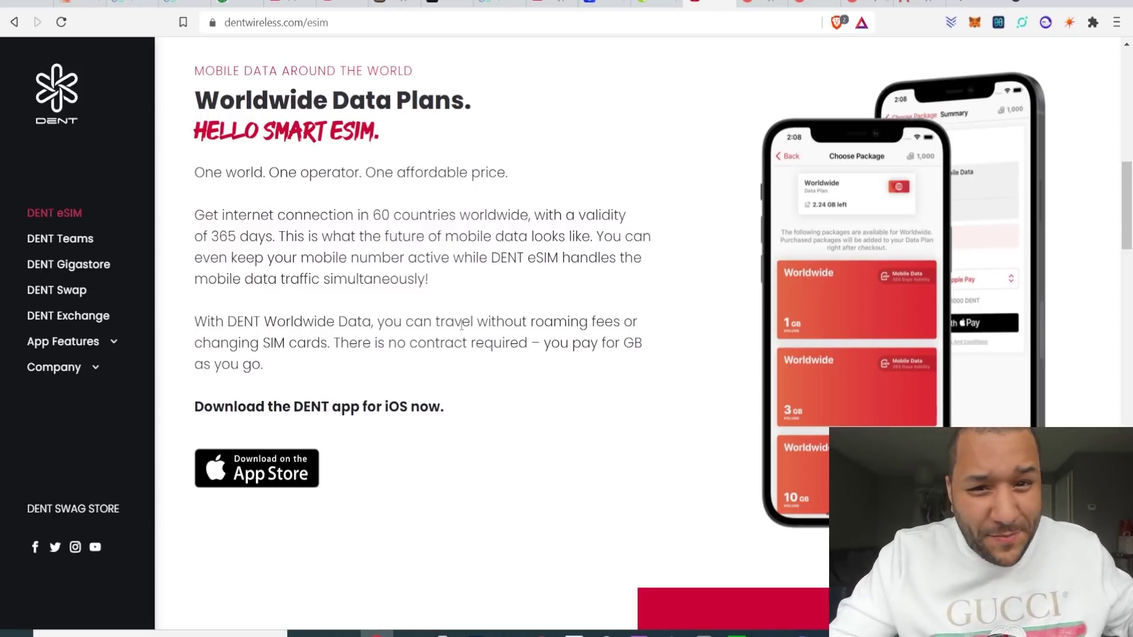
scroll(461, 324, down, 3)
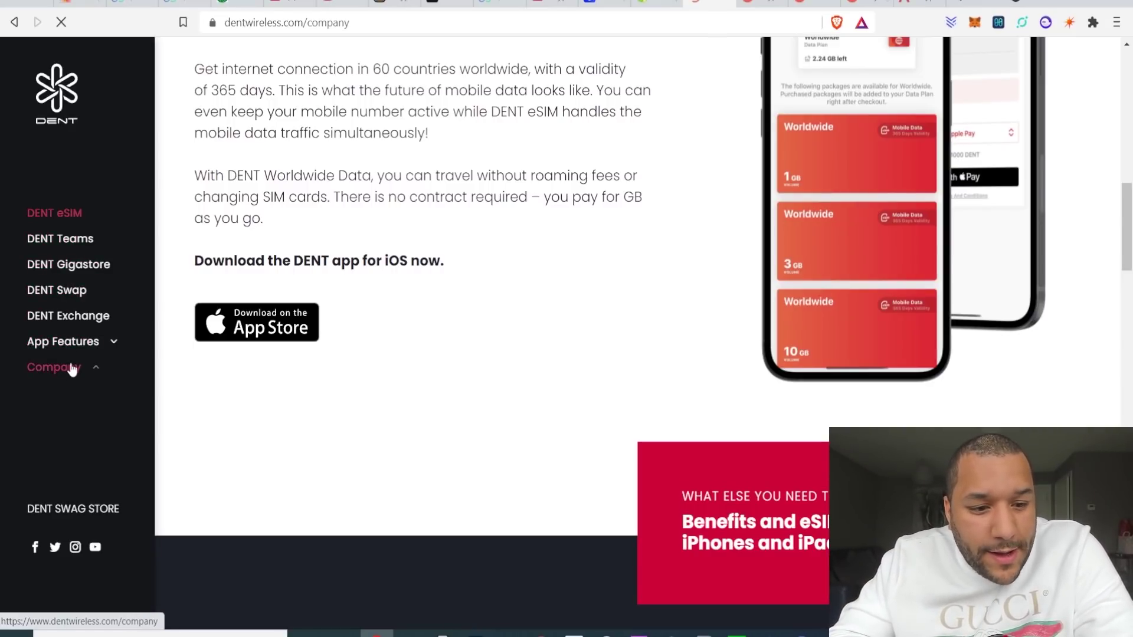
scroll(320, 240, down, 5)
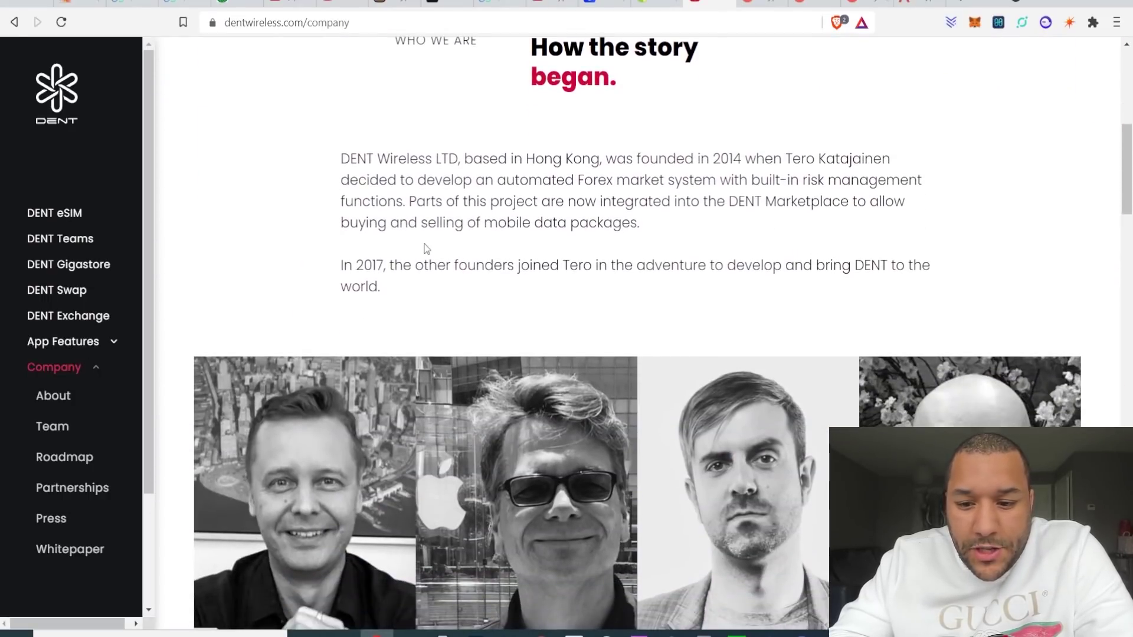
scroll(425, 244, down, 4)
scroll(424, 243, down, 3)
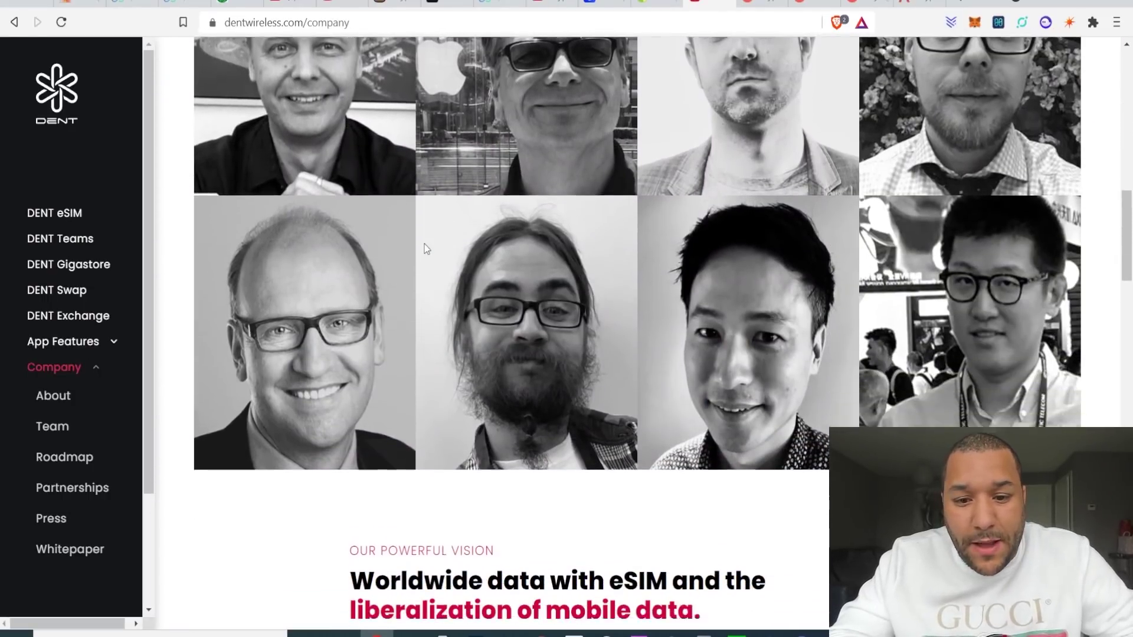
scroll(425, 244, down, 1)
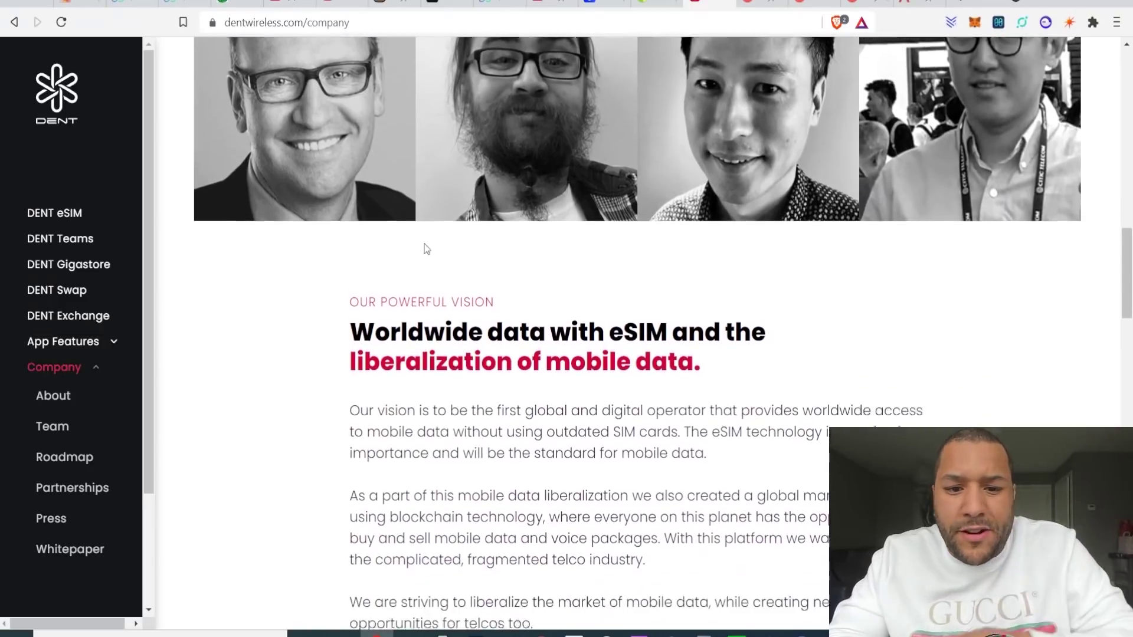
scroll(279, 453, down, 3)
scroll(279, 449, down, 4)
scroll(279, 448, down, 1)
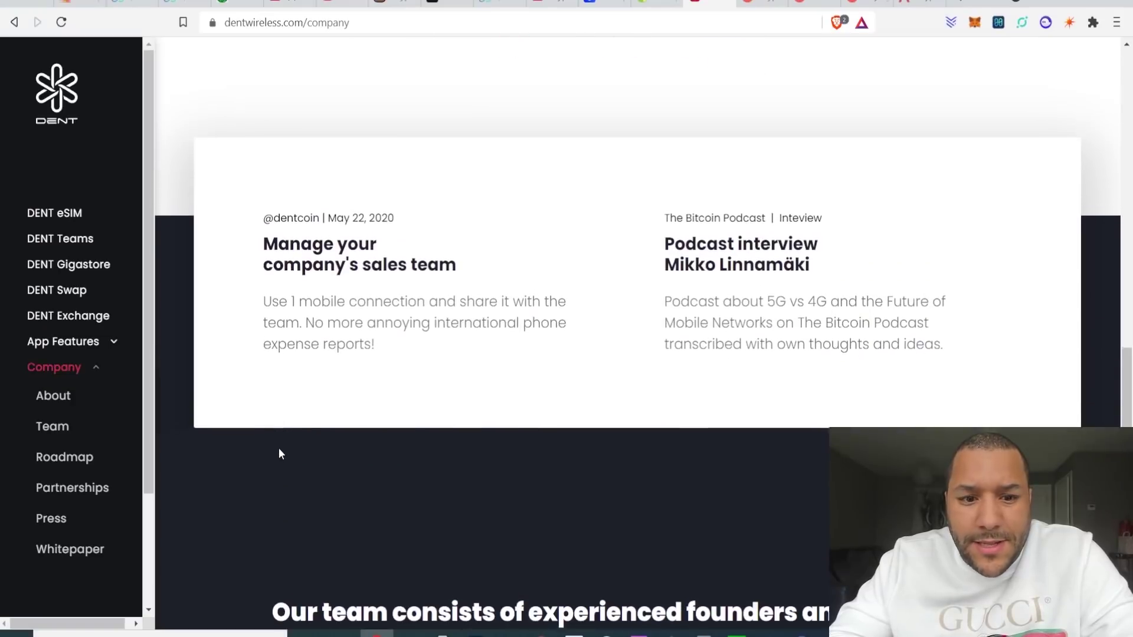
scroll(279, 448, down, 1)
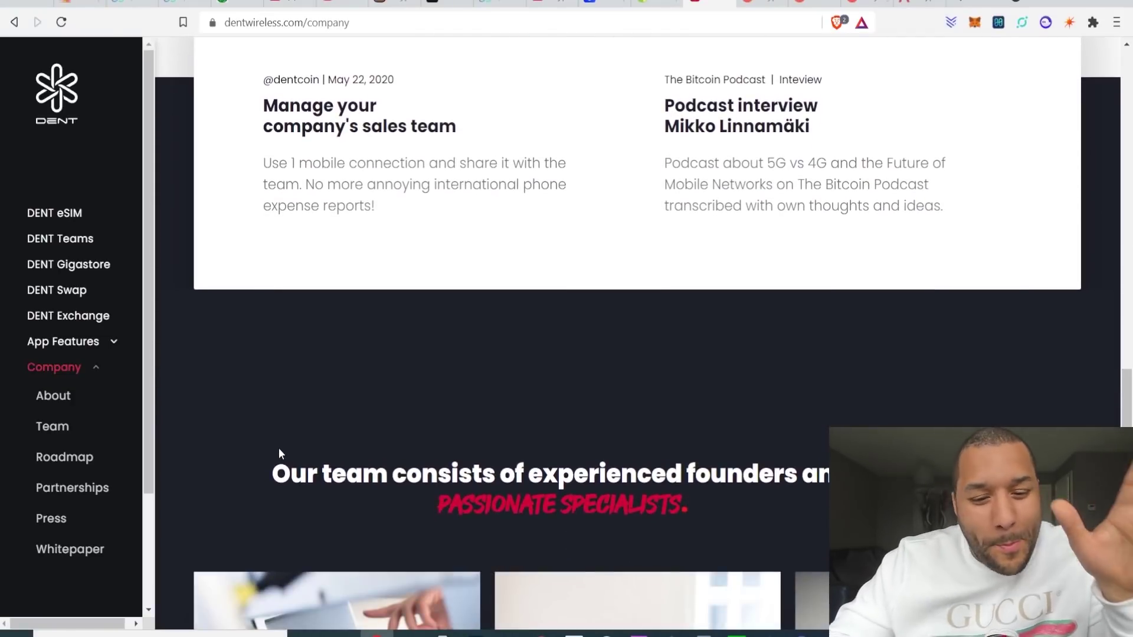
scroll(279, 448, down, 1)
scroll(279, 448, down, 1)
scroll(279, 449, down, 1)
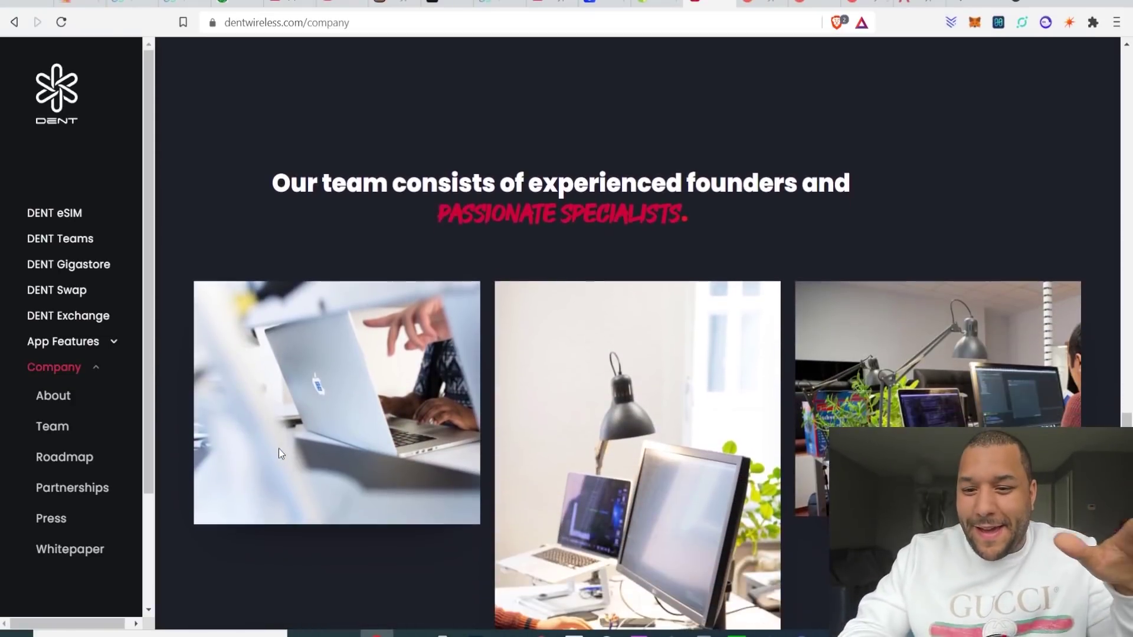
scroll(279, 448, down, 1)
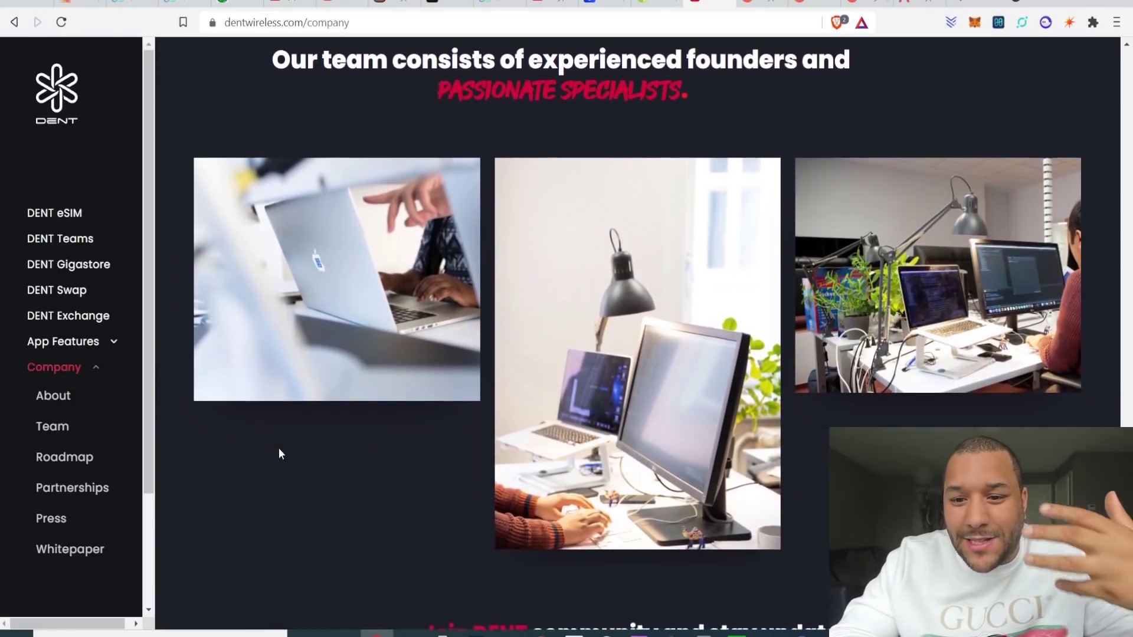
scroll(280, 448, down, 1)
scroll(279, 449, down, 2)
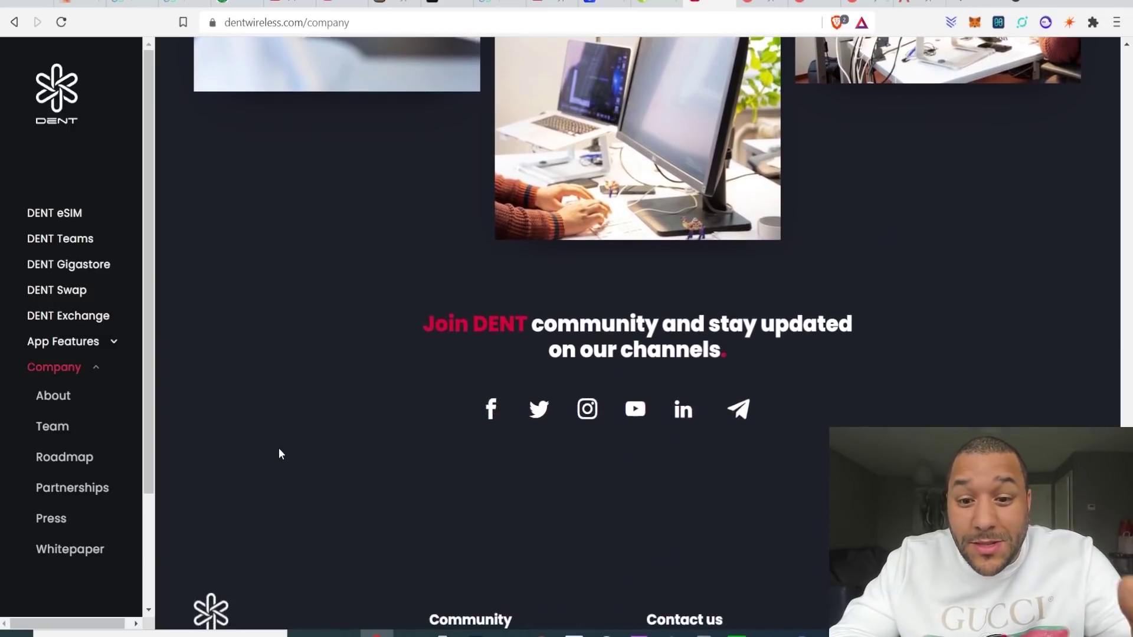
scroll(549, 138, up, 4)
Compare Dent's CoinGecko figures with the Patreon buy-alert post, finishing on CoinGecko.
click(647, 2)
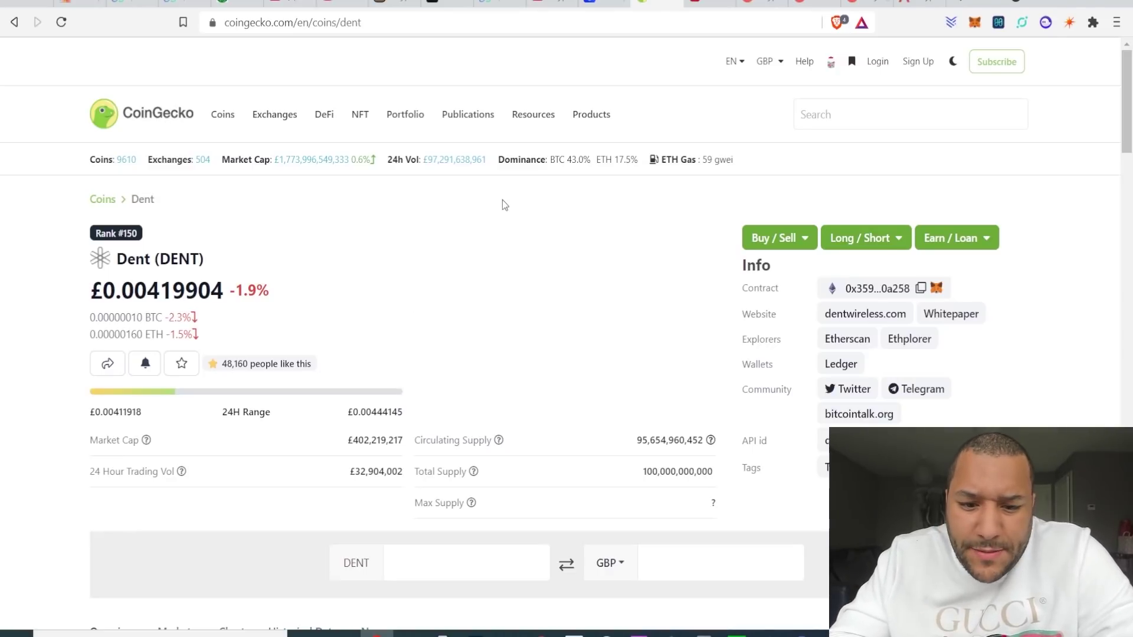
click(920, 5)
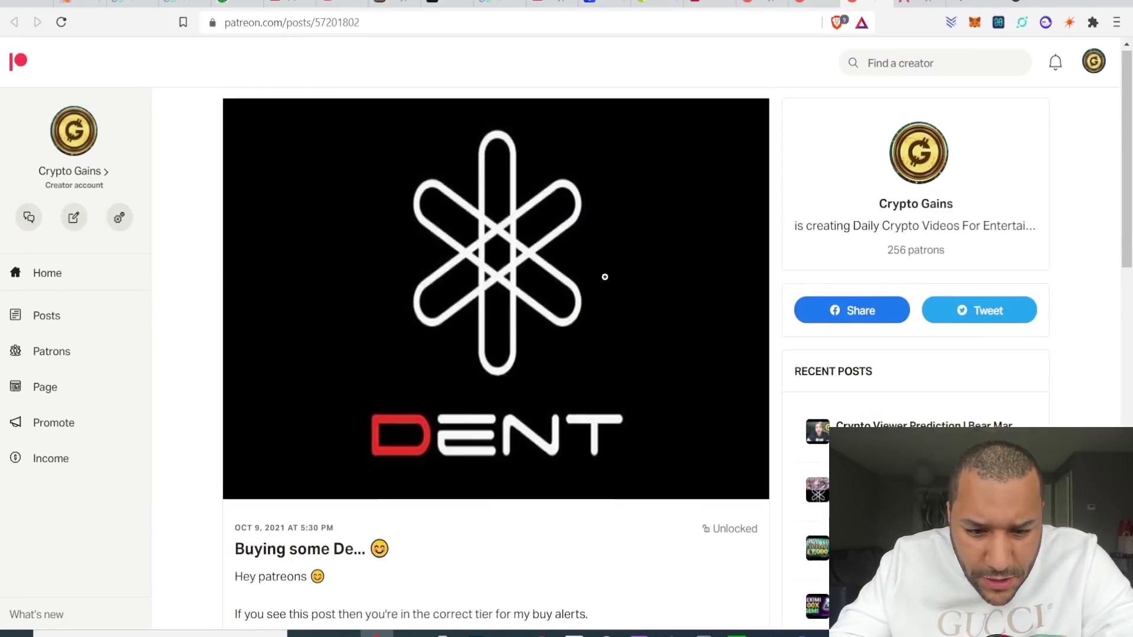
scroll(602, 276, down, 2)
scroll(605, 276, down, 1)
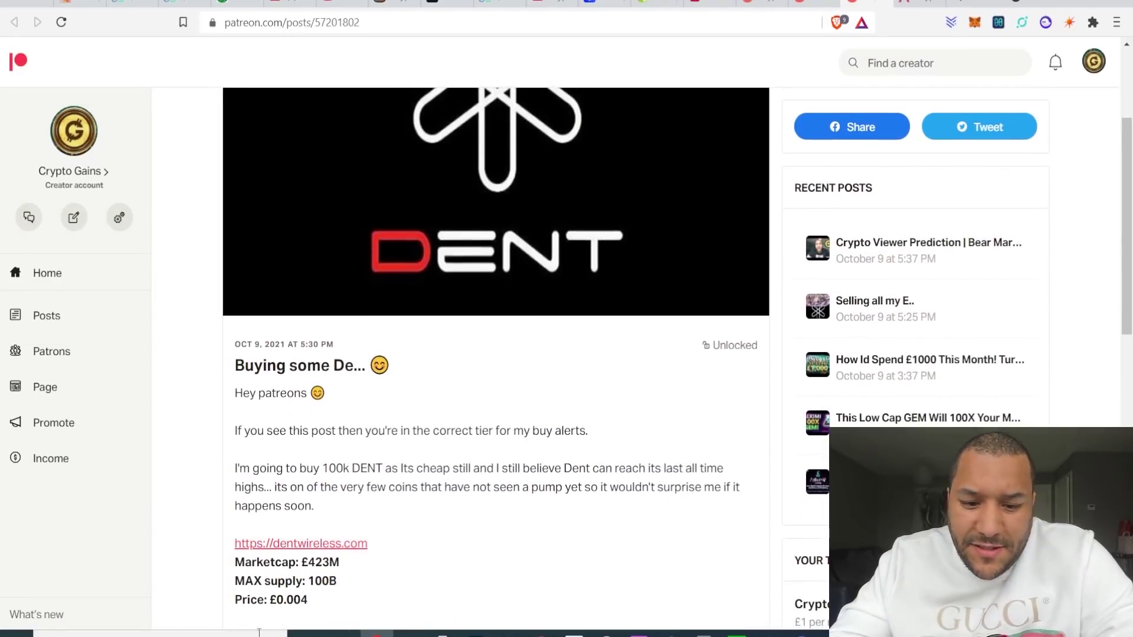
click(651, 2)
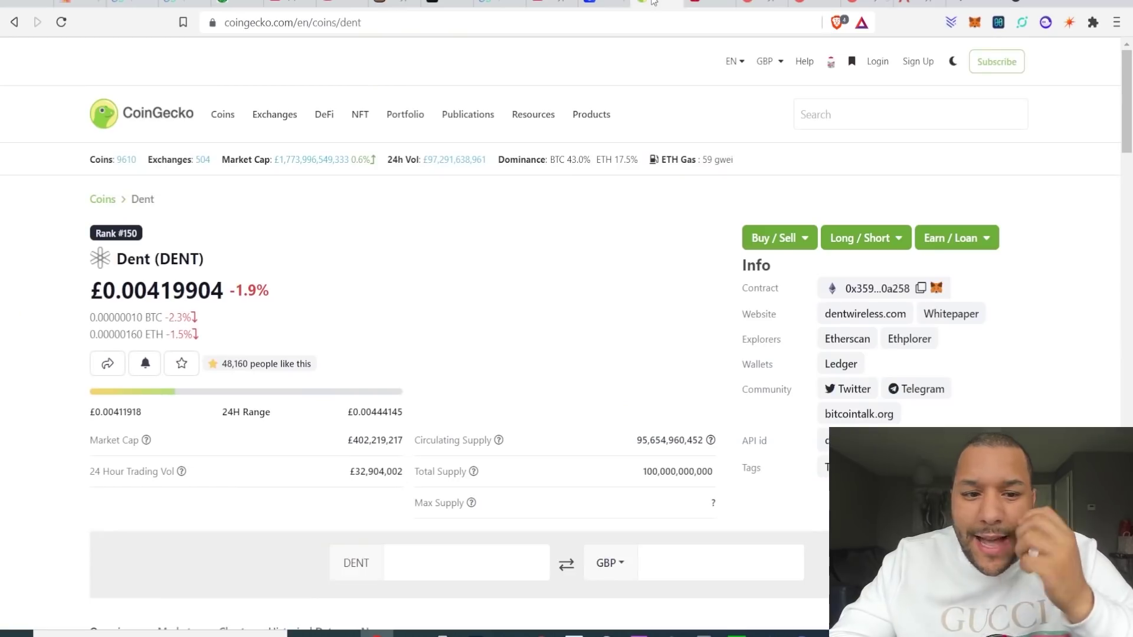
scroll(593, 177, down, 3)
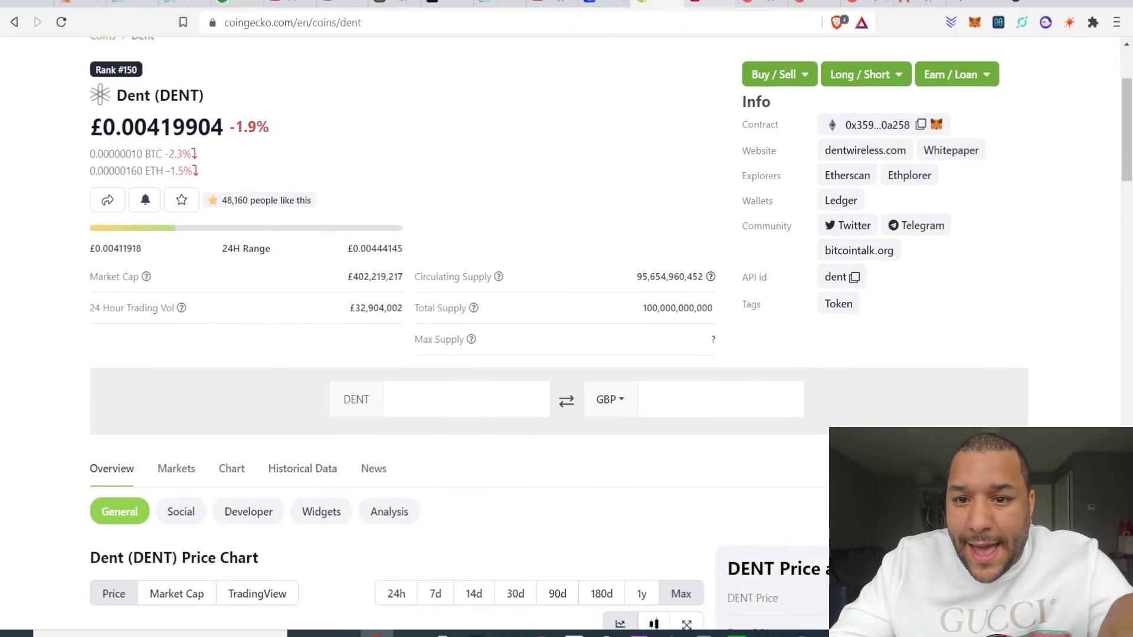
Switch to Dent's CoinMarketCap page to view its all-time GBP chart.
click(589, 3)
scroll(655, 98, down, 1)
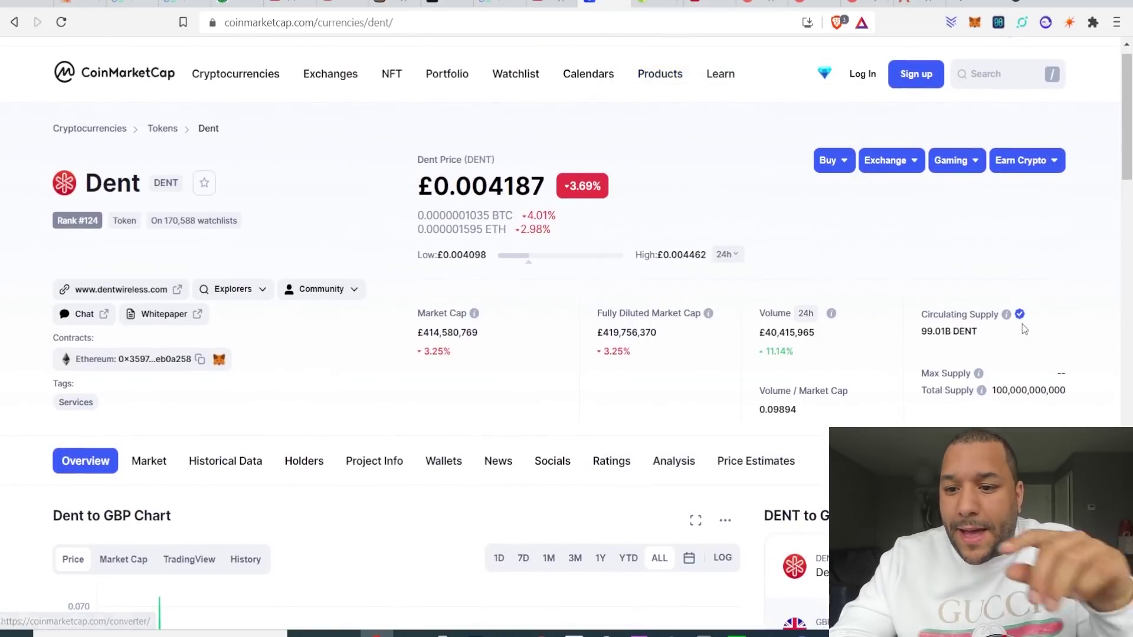
scroll(886, 265, down, 1)
scroll(726, 359, down, 1)
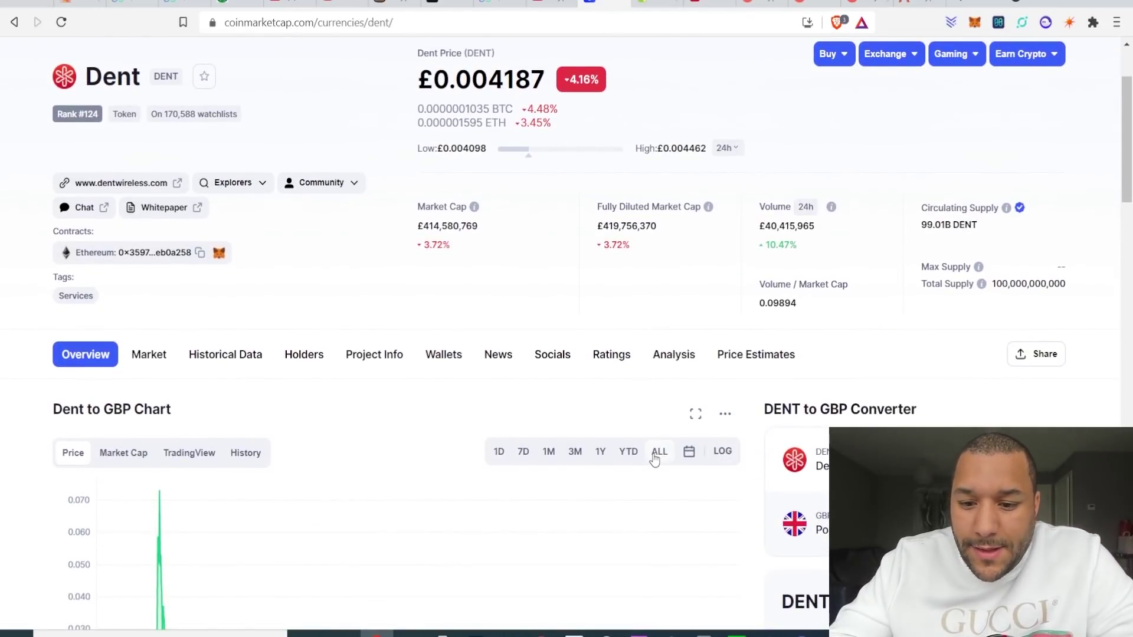
scroll(757, 297, down, 2)
scroll(757, 296, down, 1)
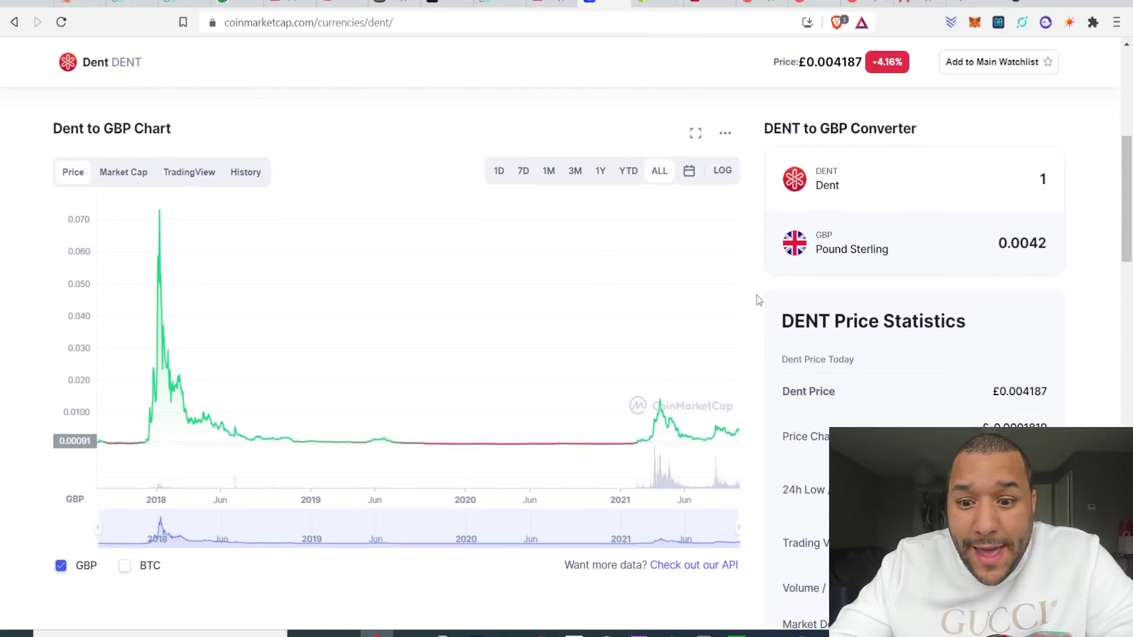
scroll(756, 300, up, 1)
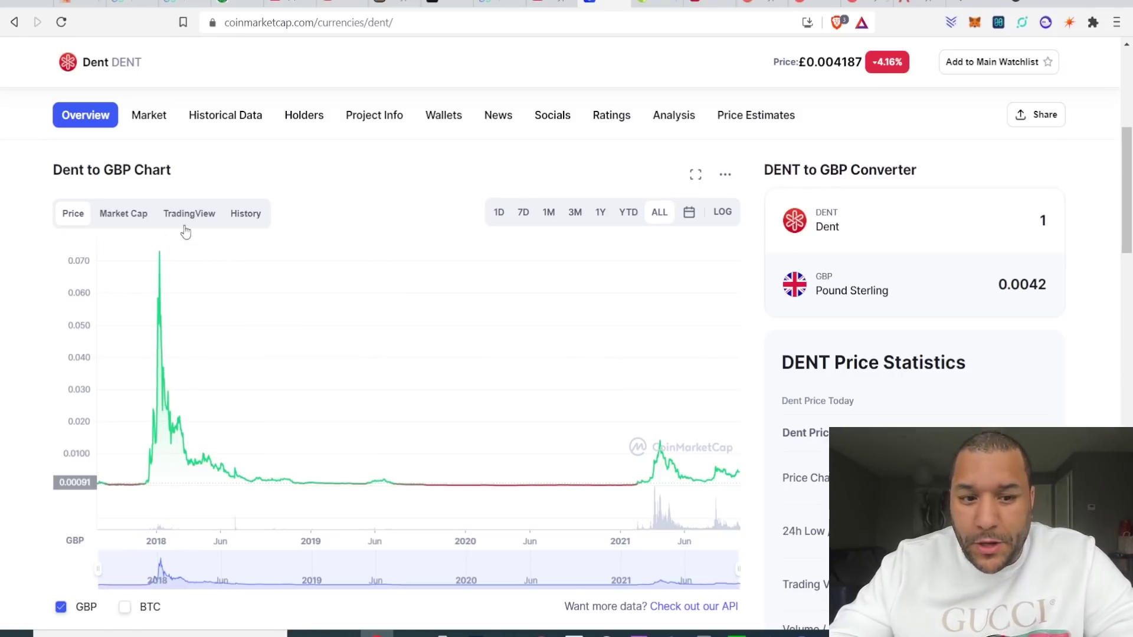
Enter 100000 in CoinGecko's DENT converter field, showing about £420.50.
click(651, 3)
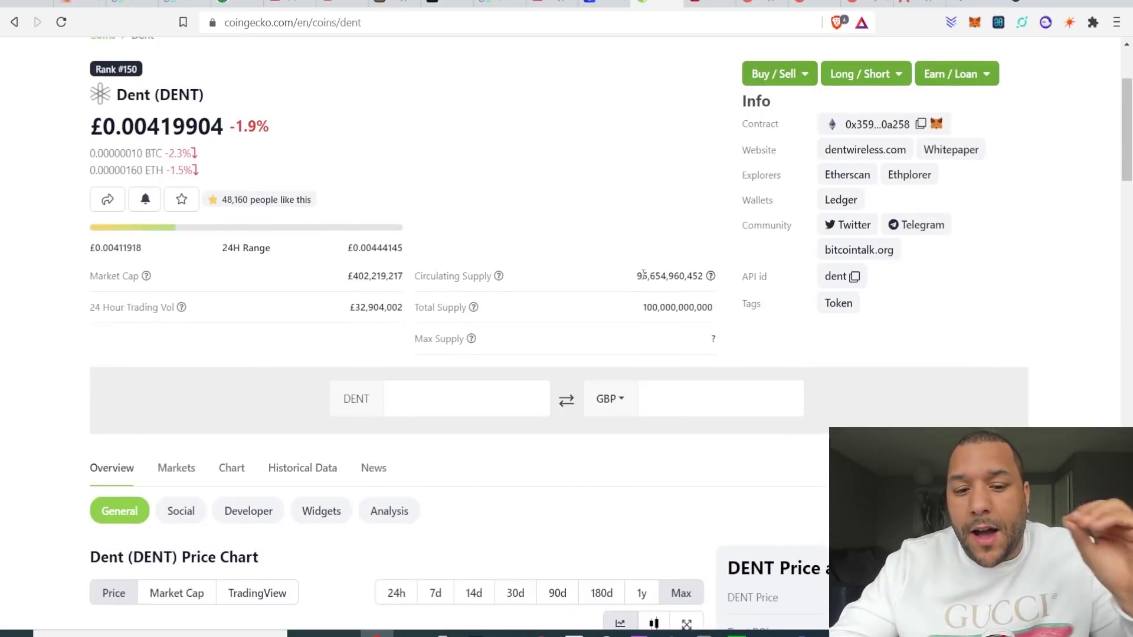
scroll(536, 359, down, 1)
click(500, 362)
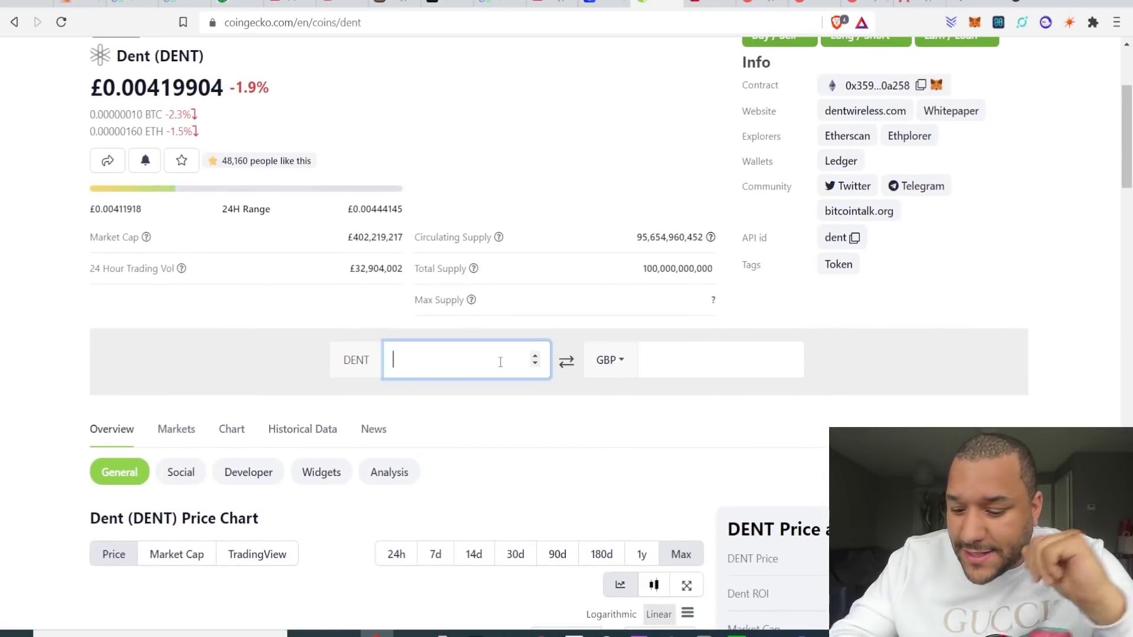
text(100000)
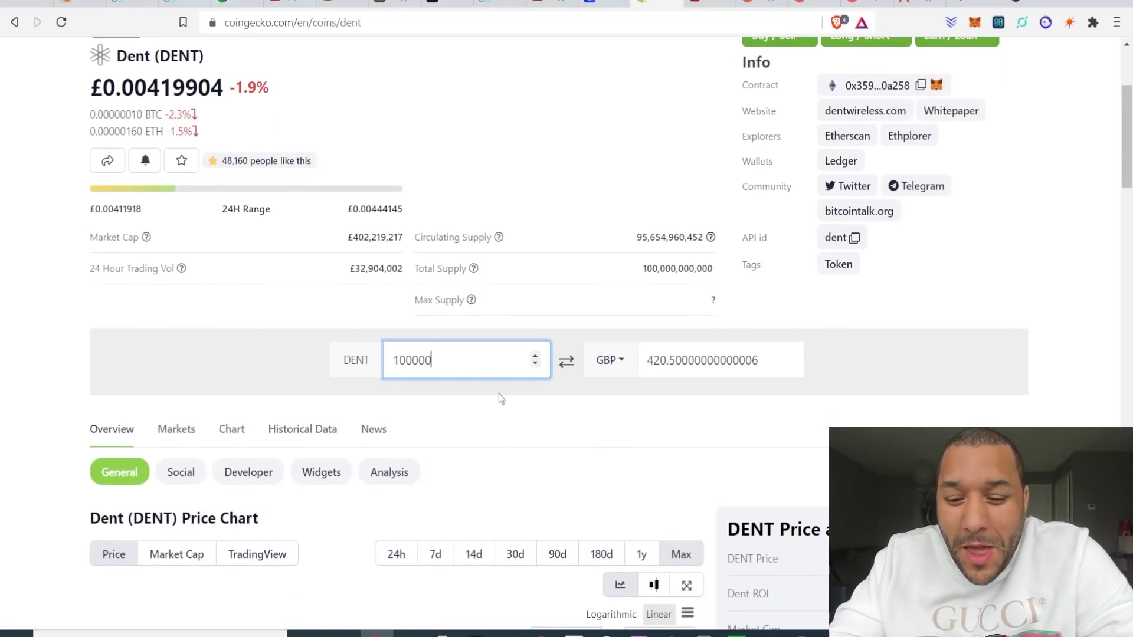
Convert £420 in the Currency app to about $572.39 and €494.76, then close it.
click(376, 634)
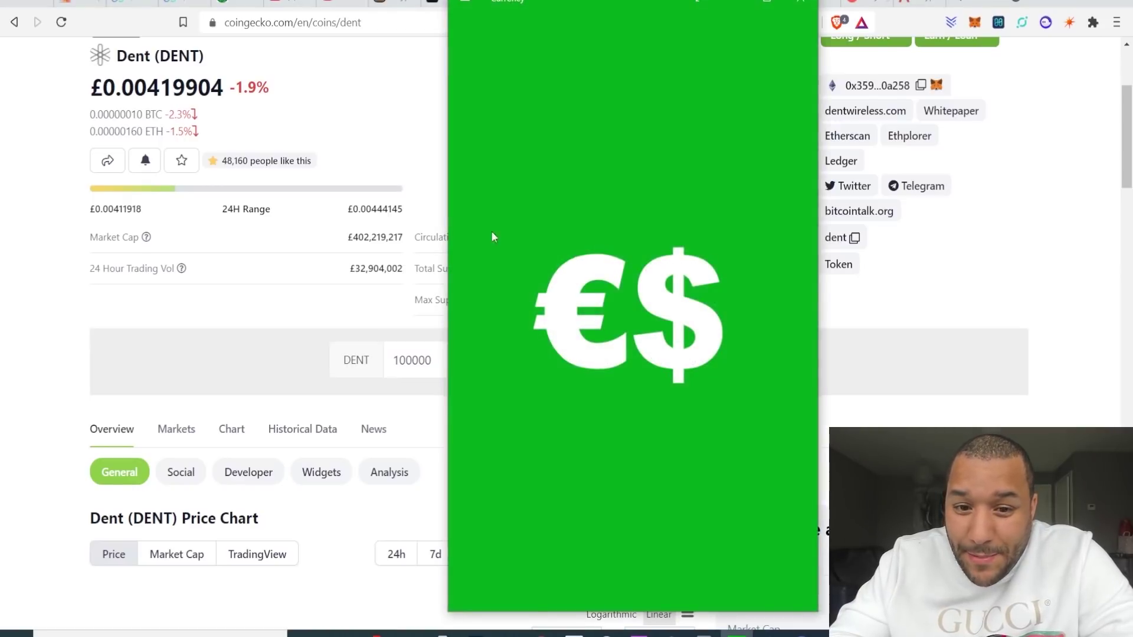
drag(559, 206, 581, 206)
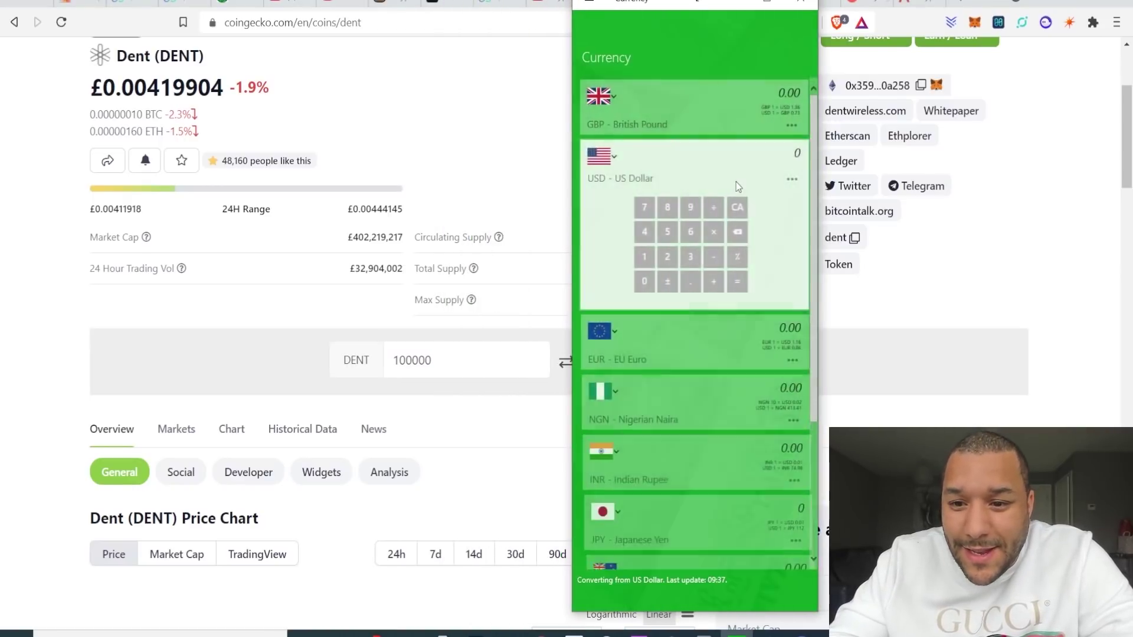
click(710, 110)
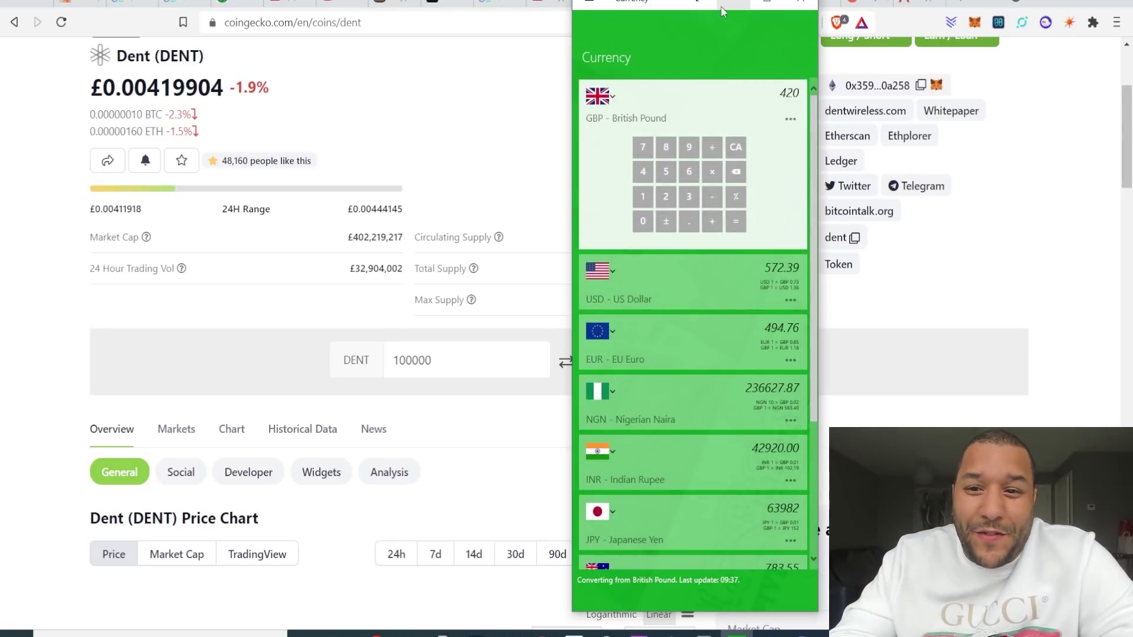
drag(680, 5, 599, 20)
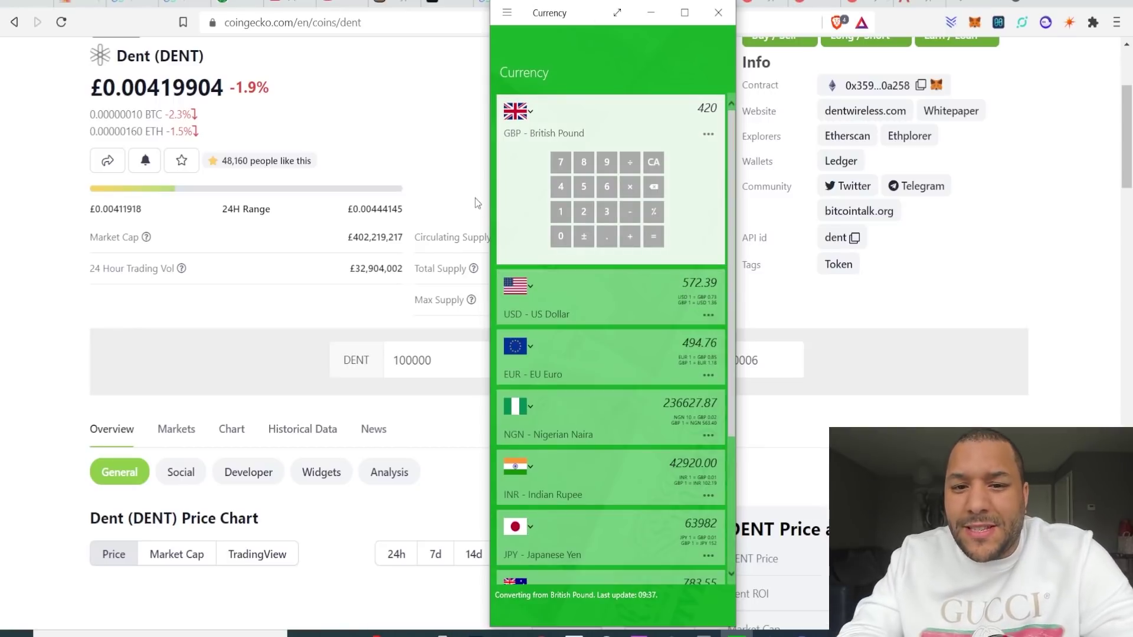
click(651, 12)
click(588, 5)
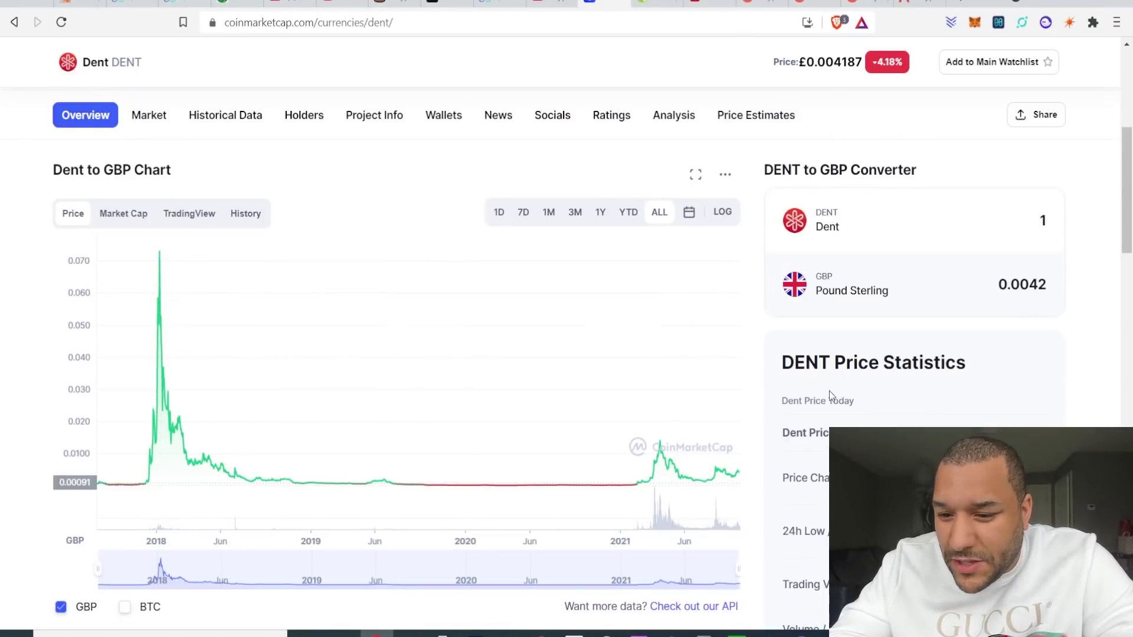
scroll(830, 396, down, 3)
scroll(830, 396, down, 2)
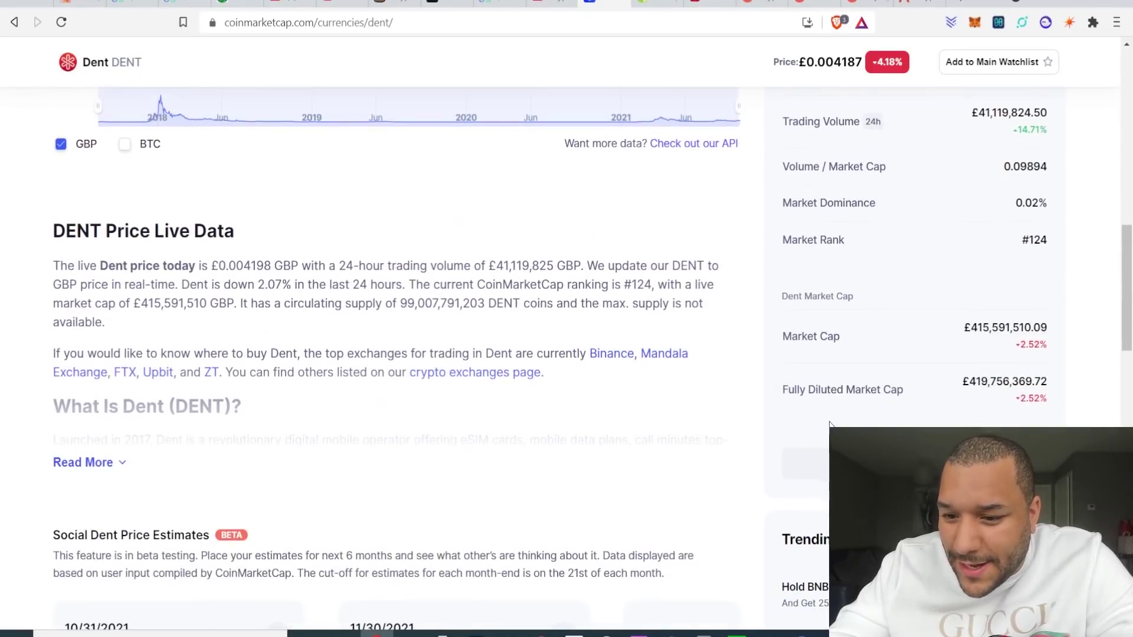
scroll(876, 370, down, 2)
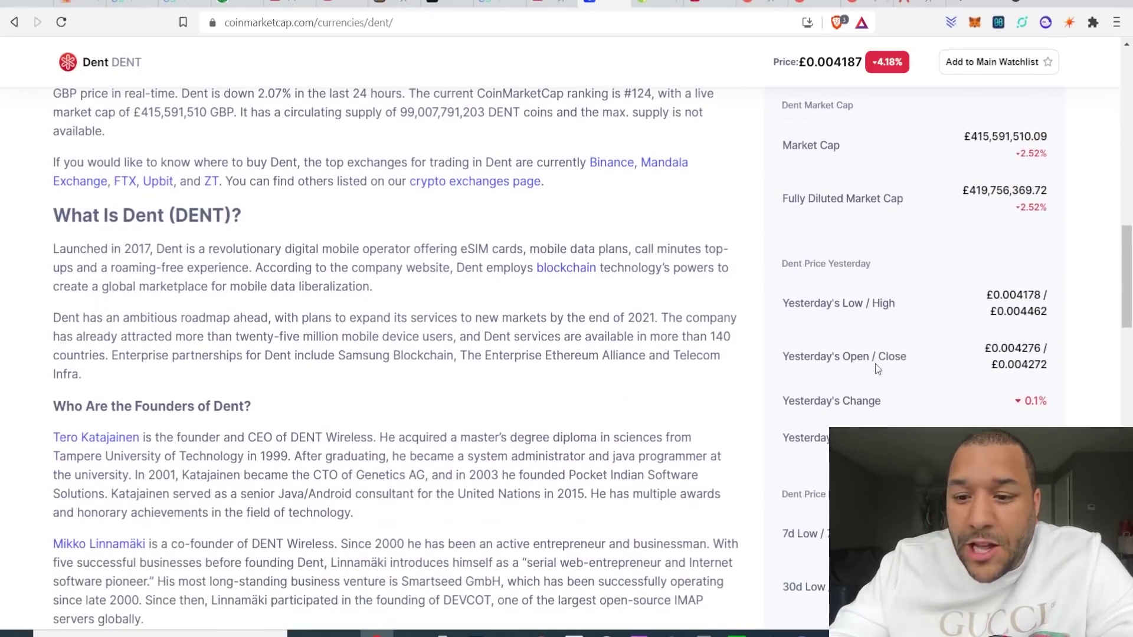
scroll(876, 369, down, 2)
scroll(876, 369, down, 2)
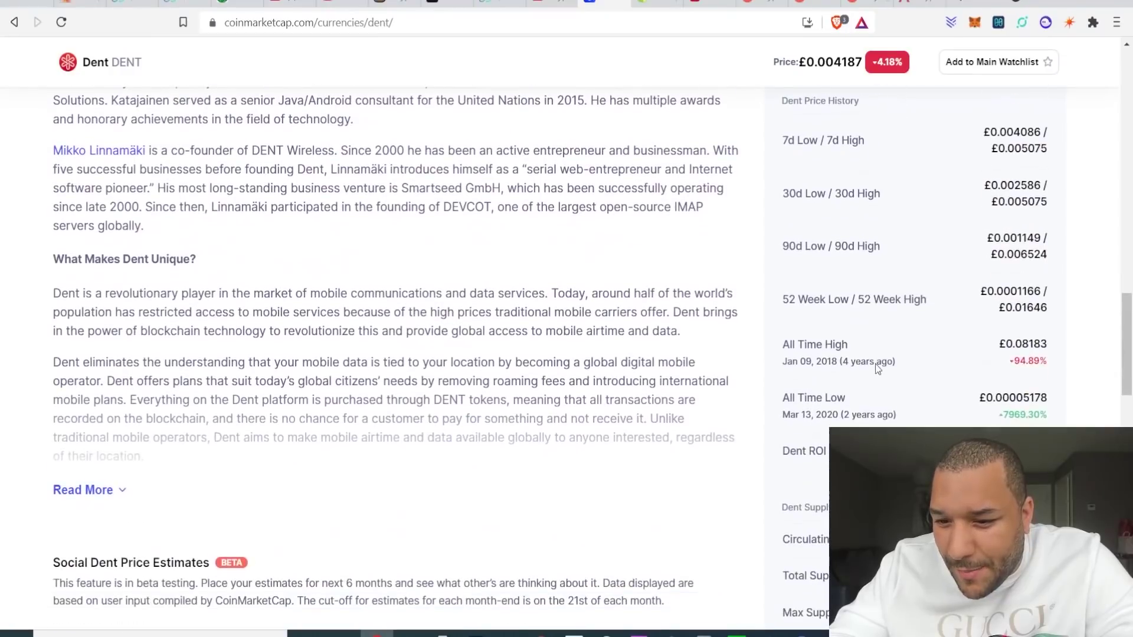
Select Dent's £0.08183 all-time high stats, then the £414,868,263 market cap figure.
drag(784, 341, 1045, 335)
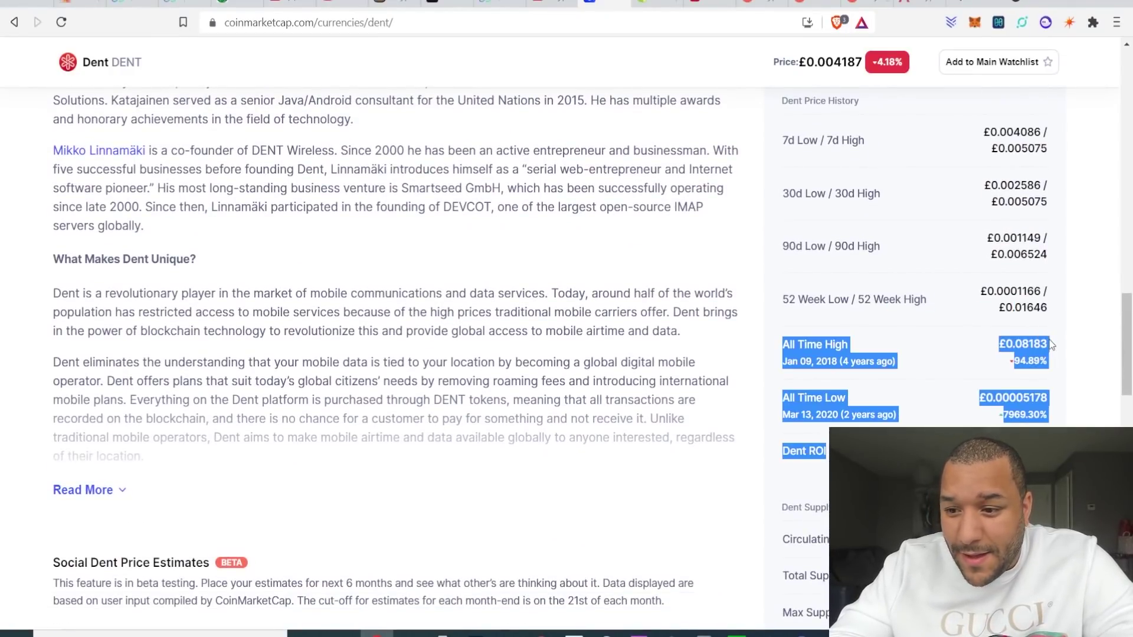
drag(1047, 335, 1050, 344)
scroll(990, 291, up, 2)
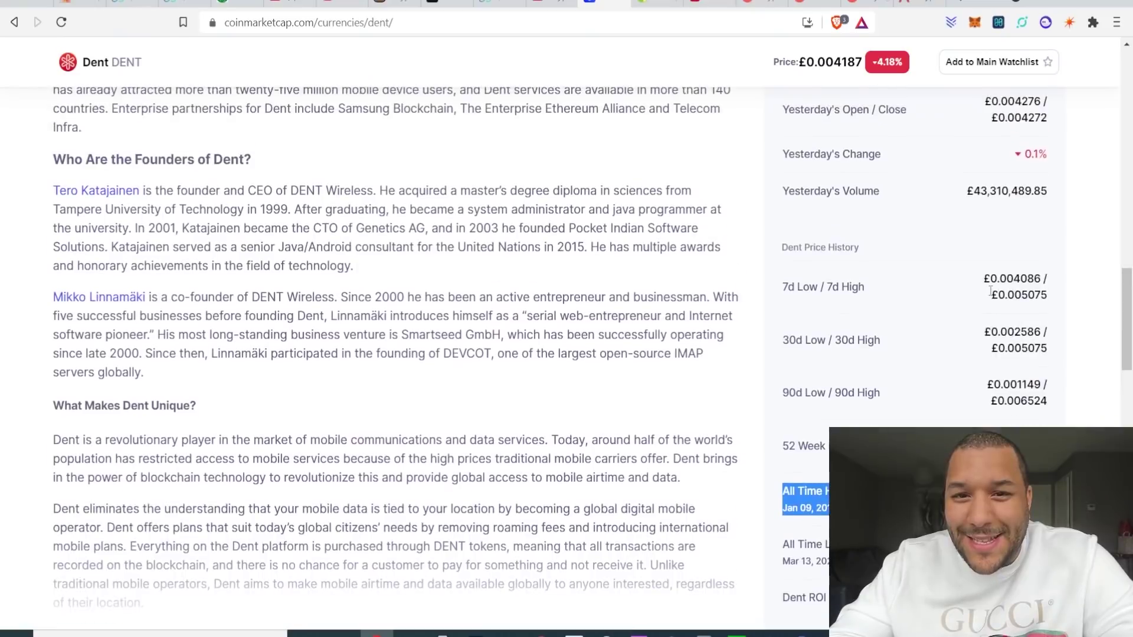
scroll(990, 294, up, 2)
scroll(990, 294, up, 5)
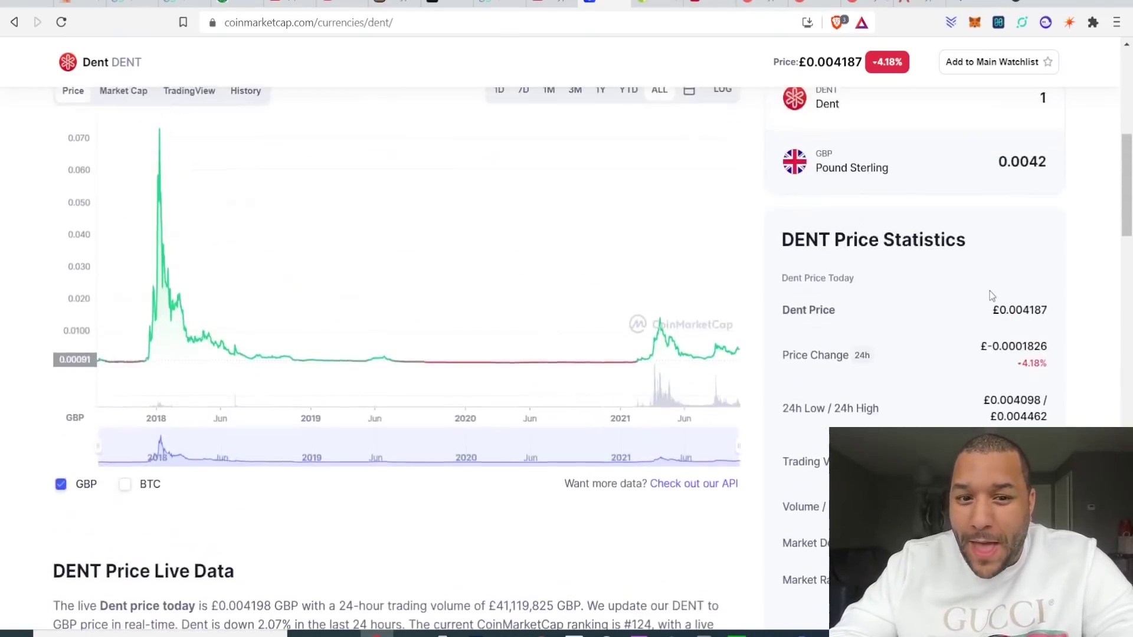
scroll(991, 295, up, 1)
scroll(990, 294, up, 2)
scroll(992, 295, up, 3)
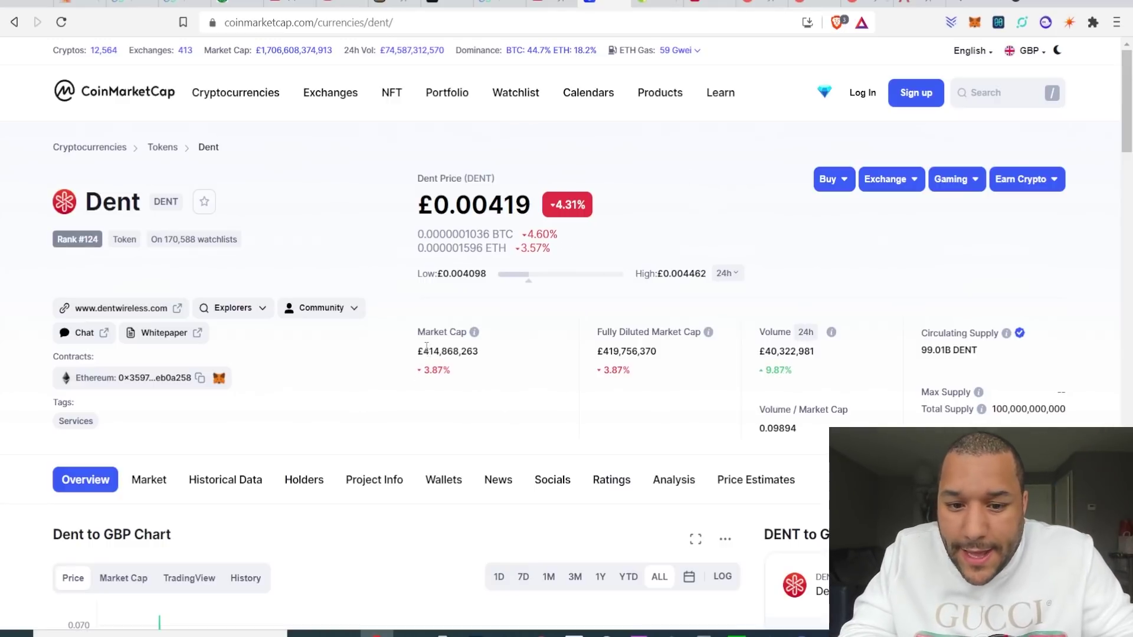
drag(426, 348, 476, 347)
key(ctrl+c)
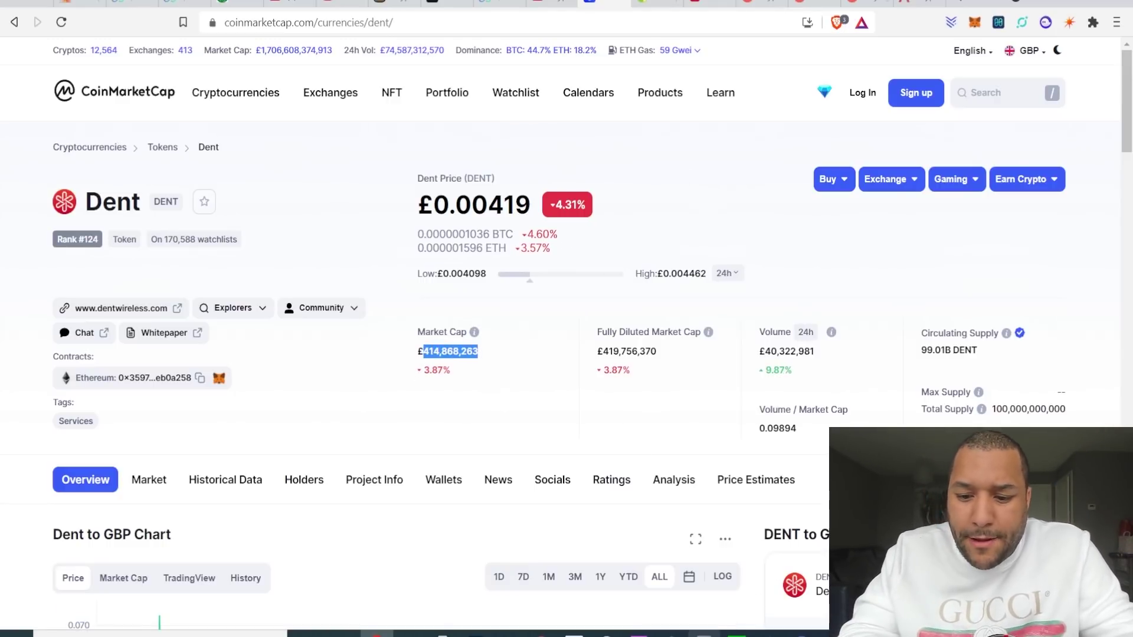
Multiply the pasted 414,868,263 market cap by 20 in Calculator, giving 8,297,365,260.
click(704, 634)
click(778, 219)
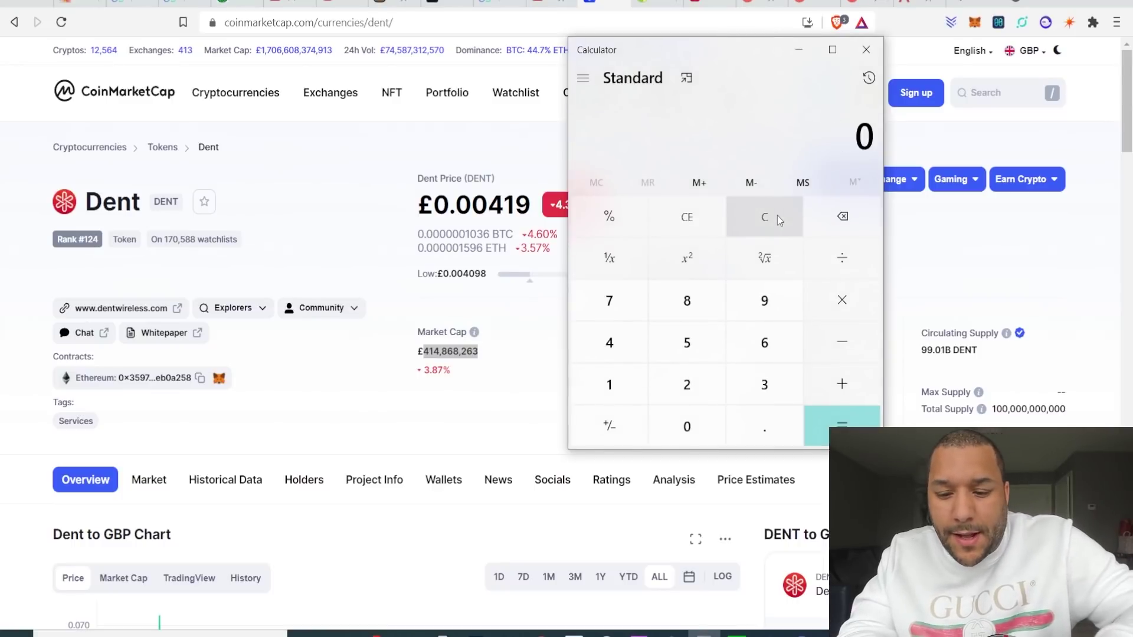
key(ctrl+v)
click(858, 303)
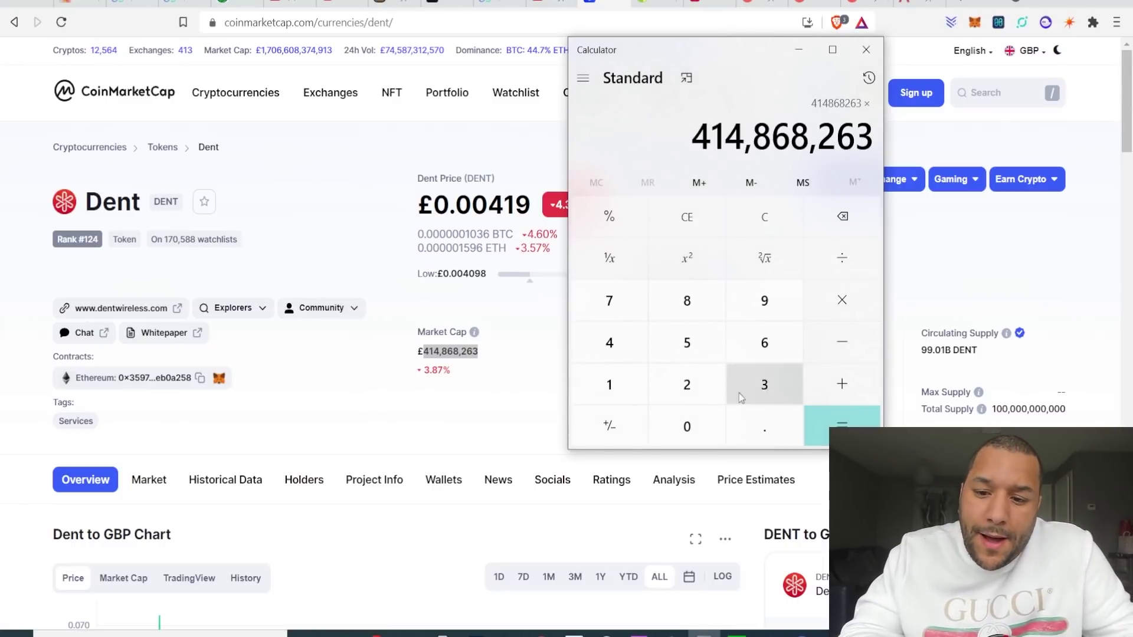
click(700, 392)
click(686, 426)
click(816, 422)
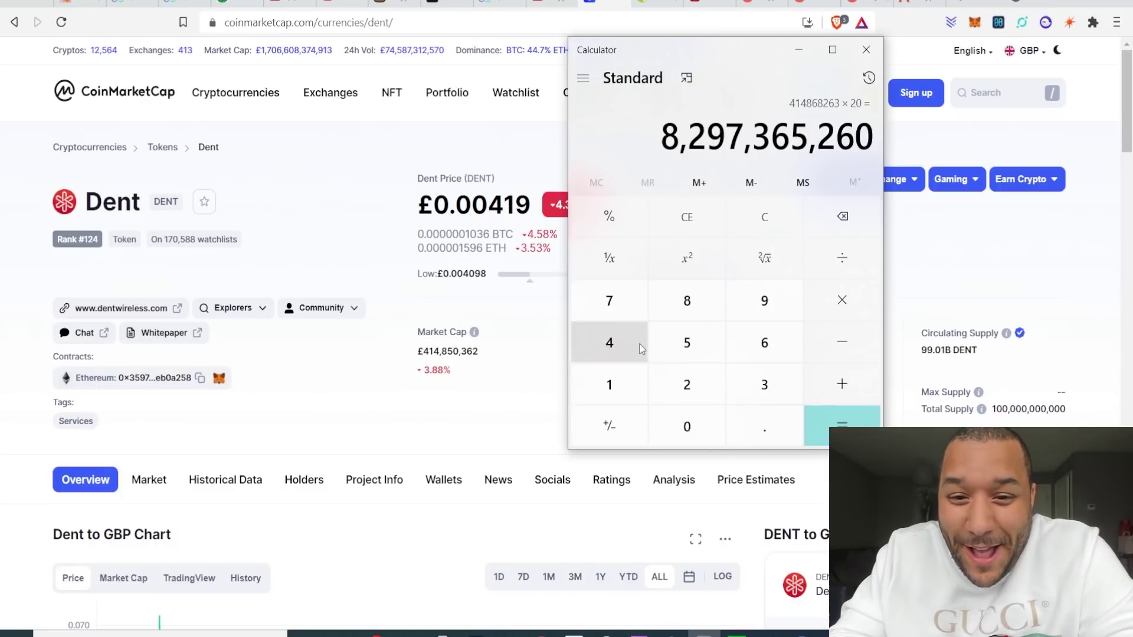
click(412, 130)
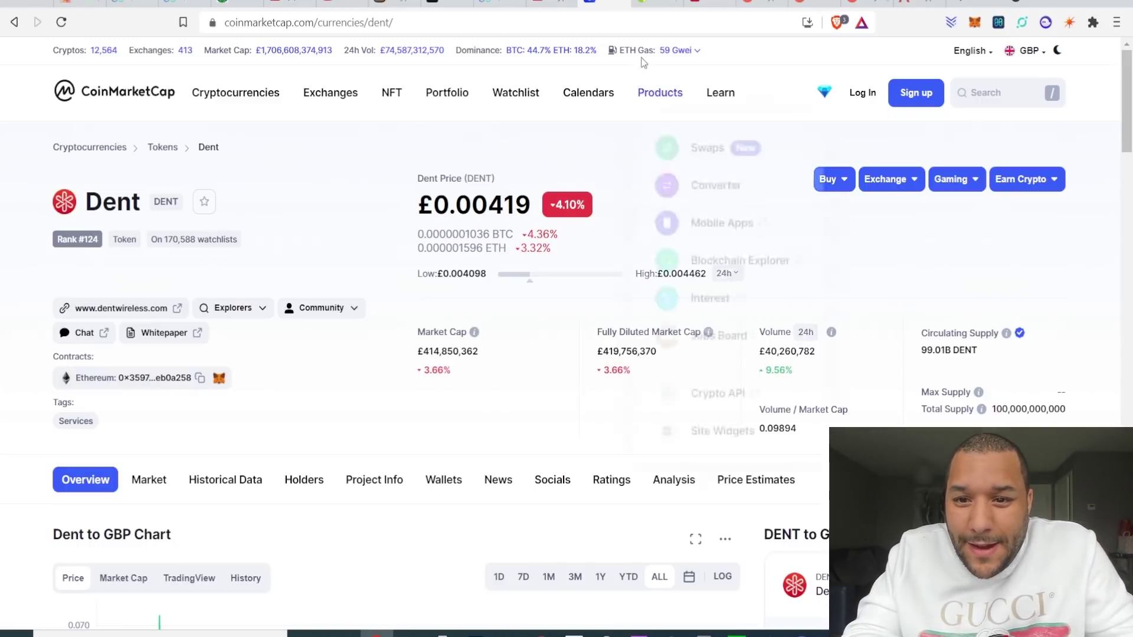
Enter £1,000 in Dent's GBP converter on CoinGecko, showing about 237,812 DENT.
click(649, 3)
scroll(662, 254, down, 1)
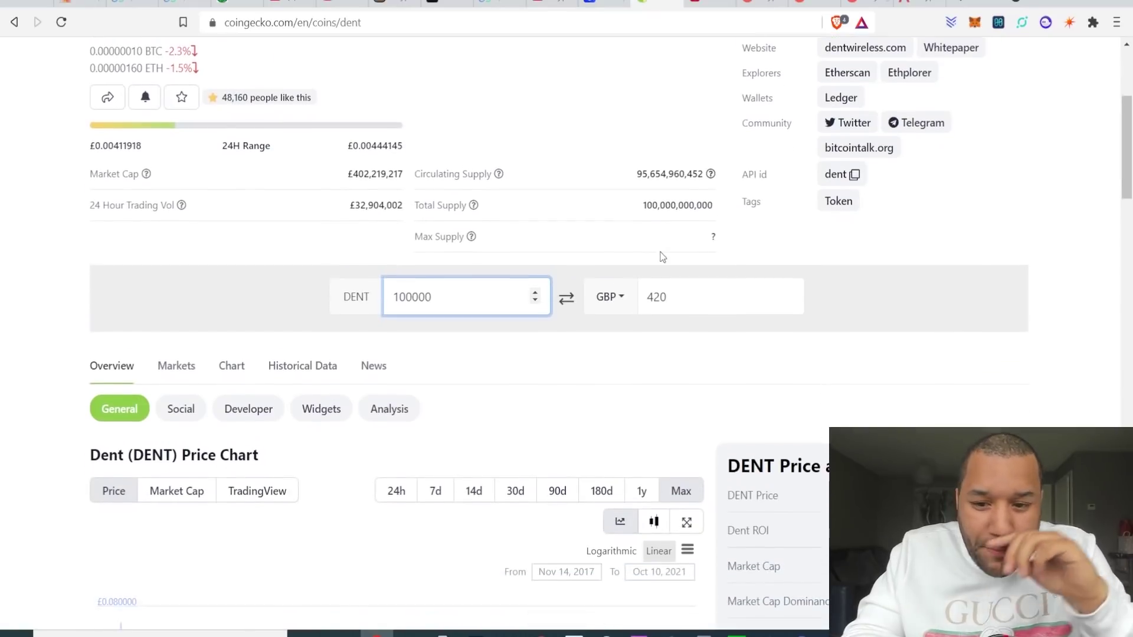
scroll(679, 292, up, 1)
click(680, 308)
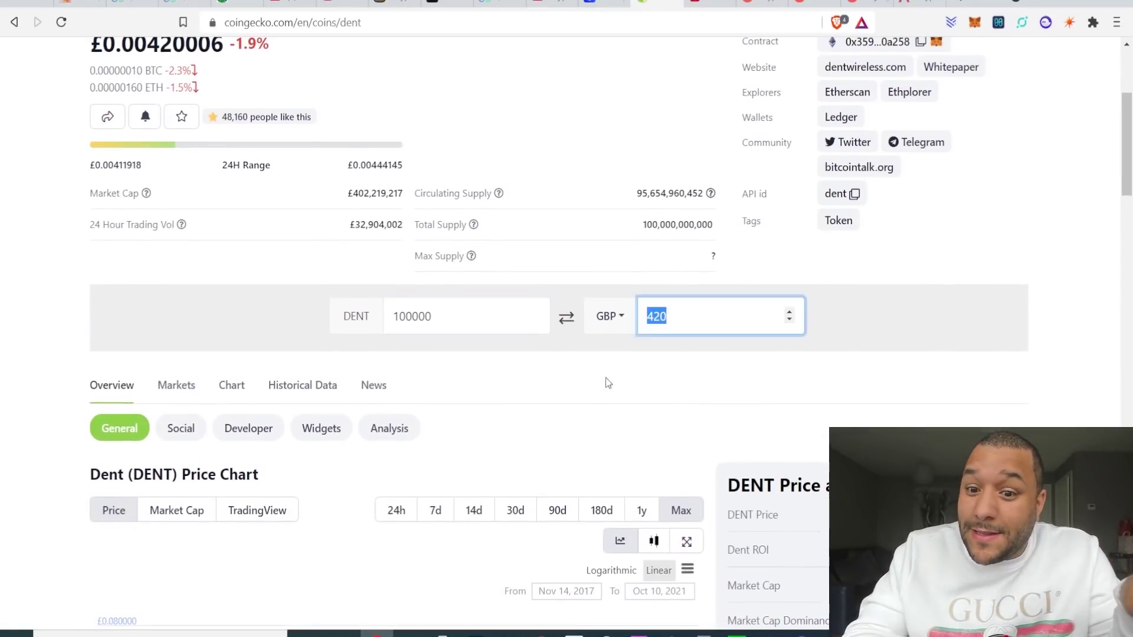
scroll(606, 379, up, 2)
text(2)
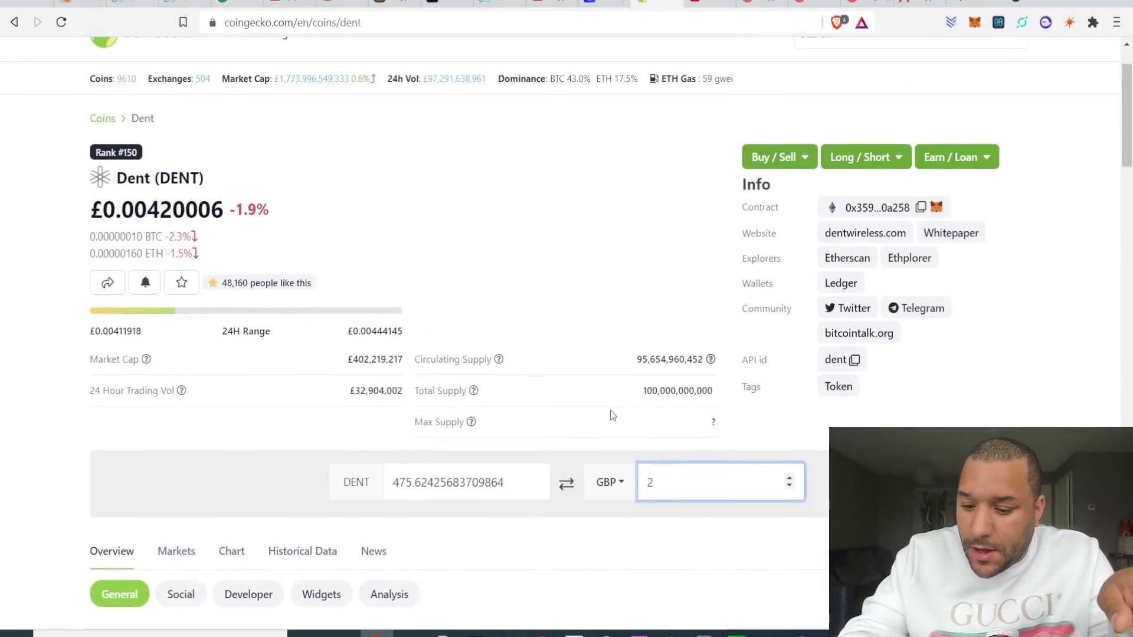
key(BackSpace)
text(10000)
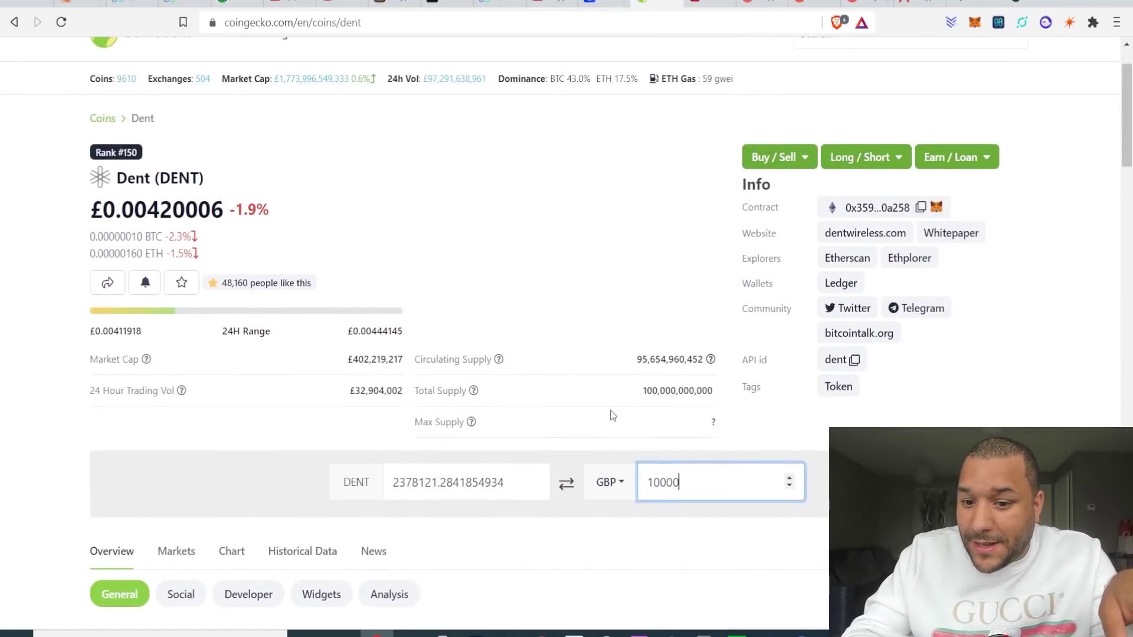
key(BackSpace)
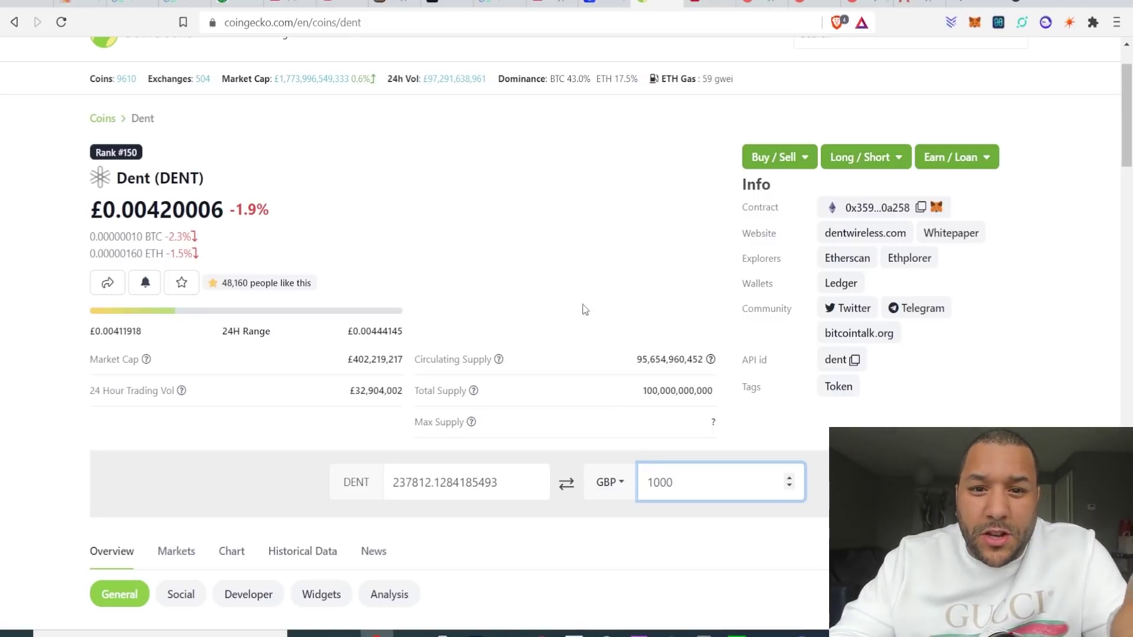
Search Crypto Gains videos for 'wyckoff', then reopen Dent's CoinMarketCap page at £0.004188.
click(558, 7)
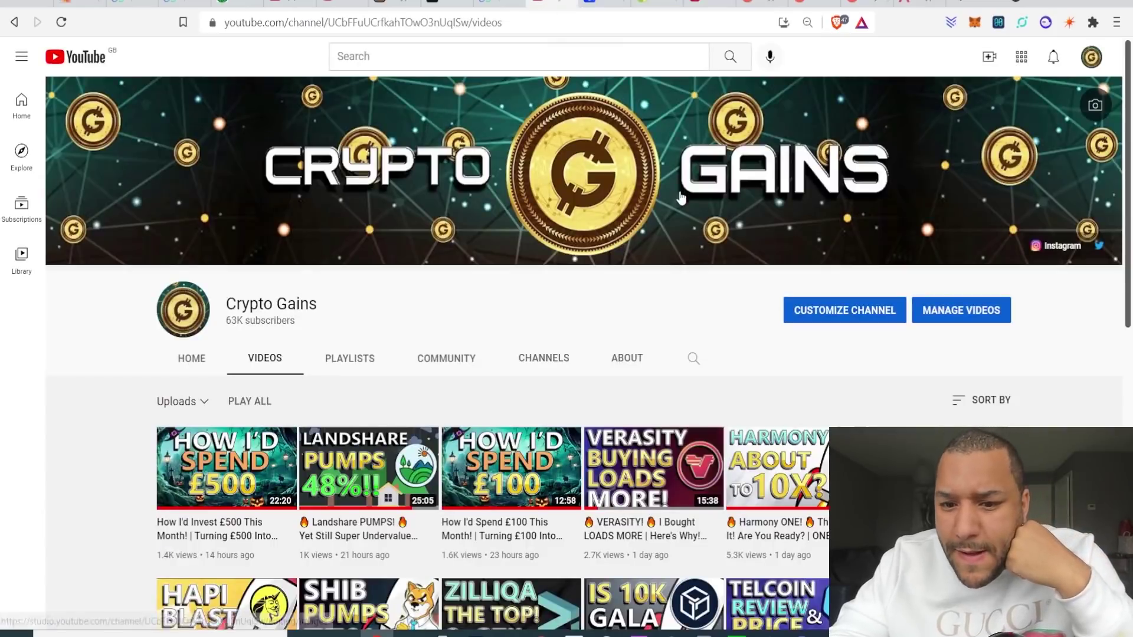
click(694, 360)
text(wyckoff)
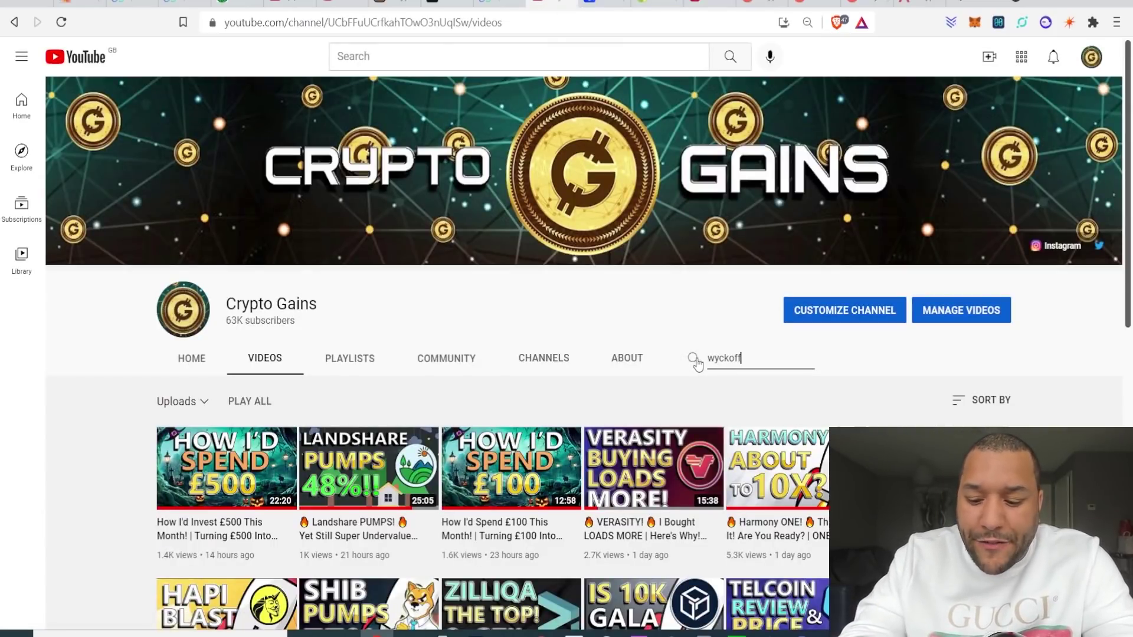
key(Return)
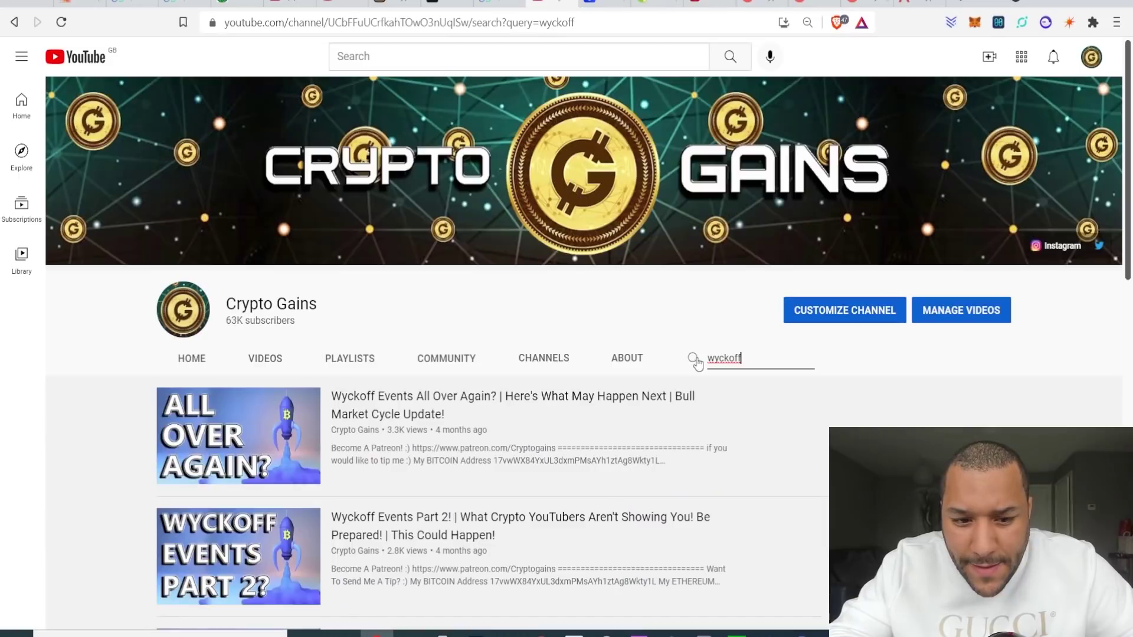
scroll(496, 430, down, 2)
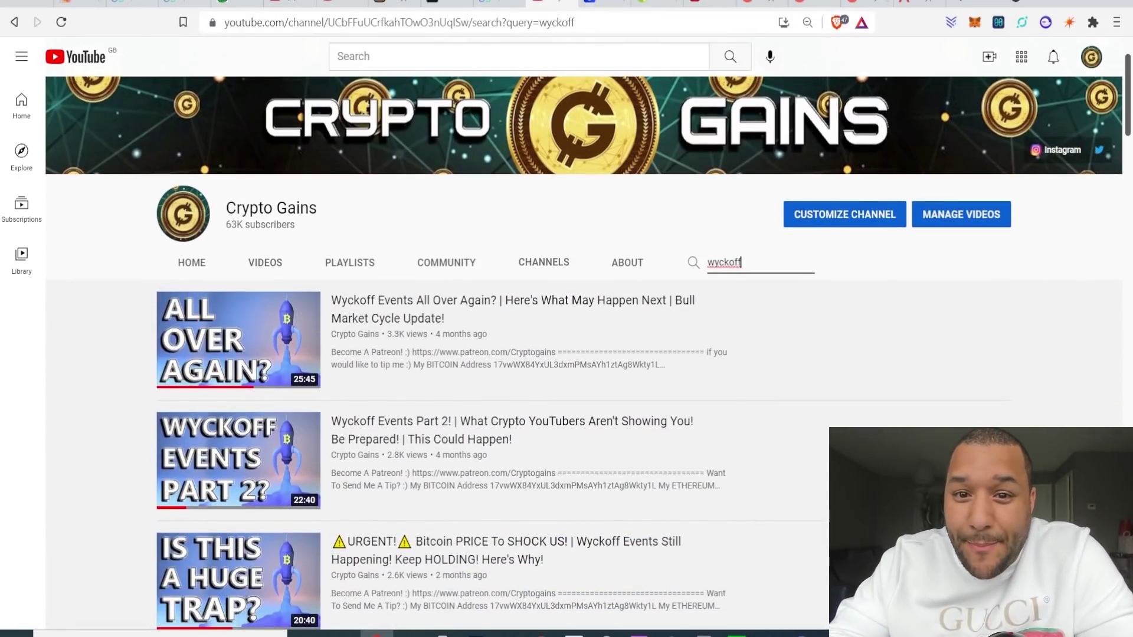
click(602, 4)
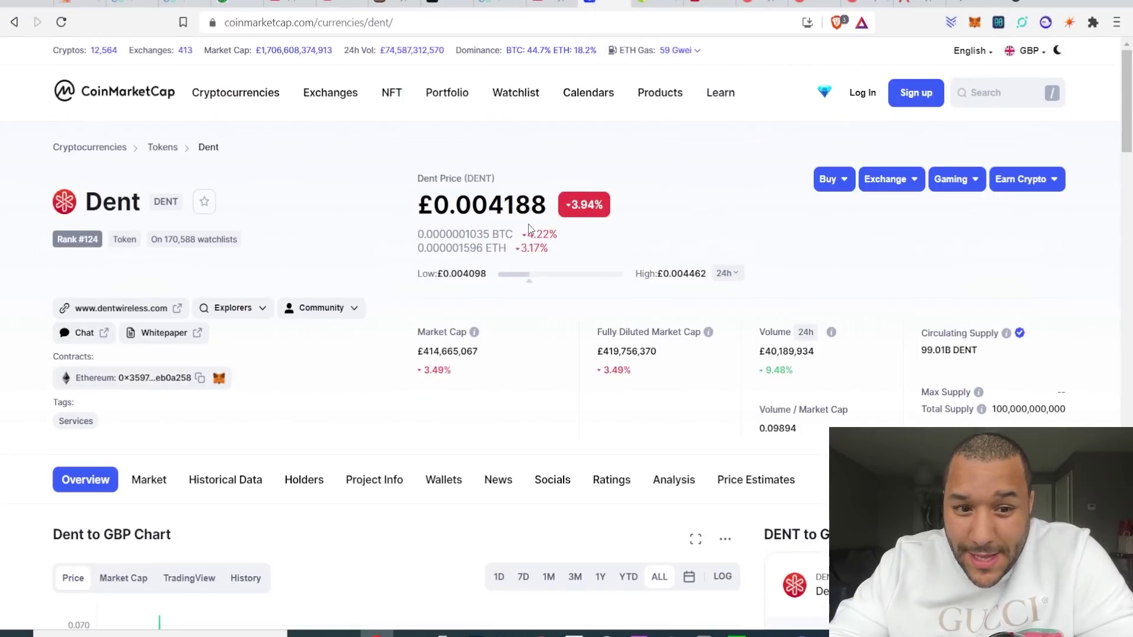
scroll(528, 230, down, 1)
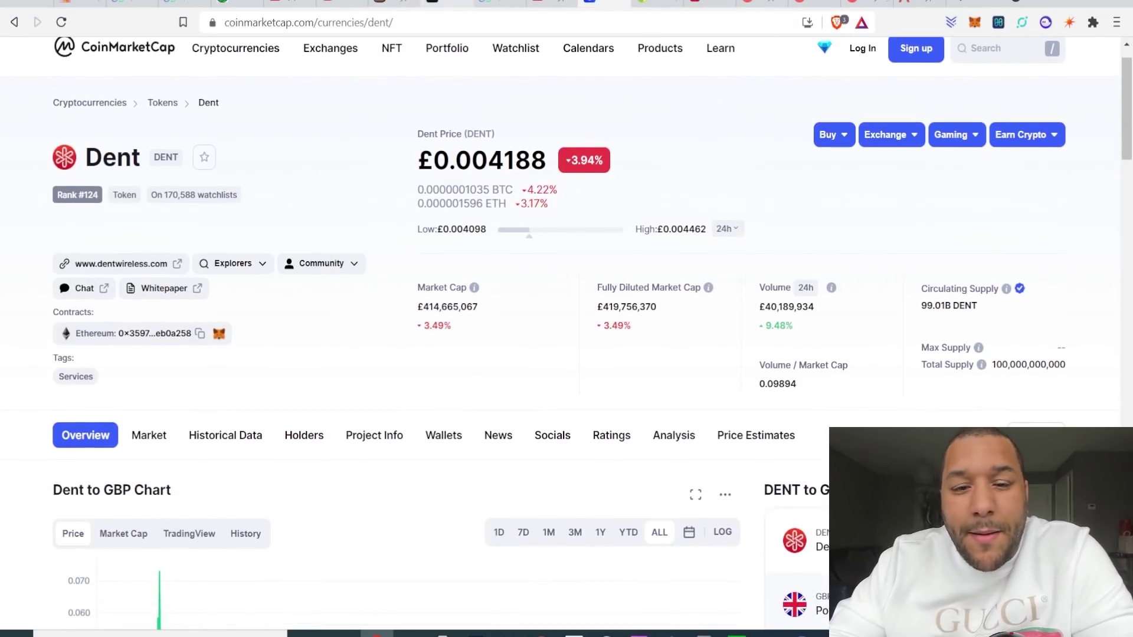
Bring up the TradingView SOL/TetherUS daily chart with its Fibonacci levels.
click(431, 4)
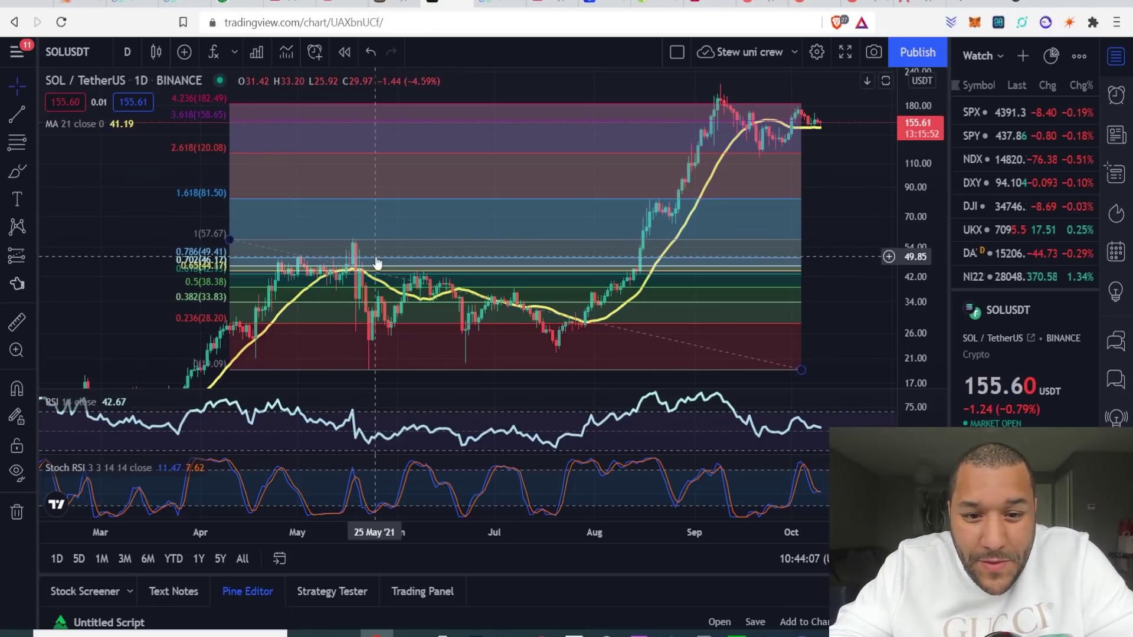
scroll(373, 258, down, 1)
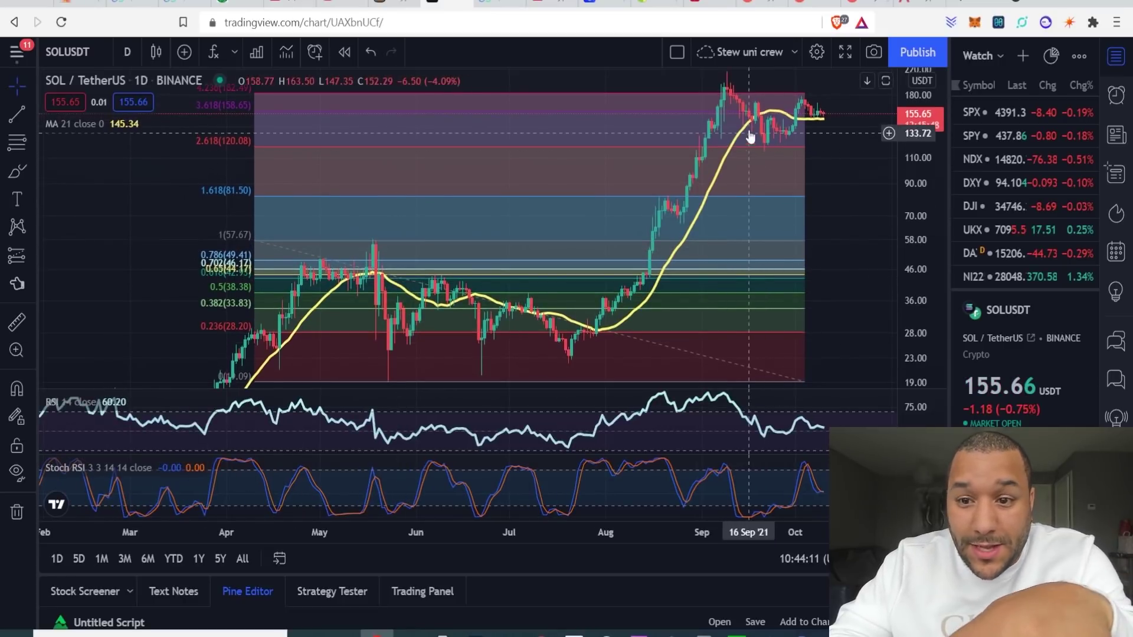
scroll(841, 225, right, 1)
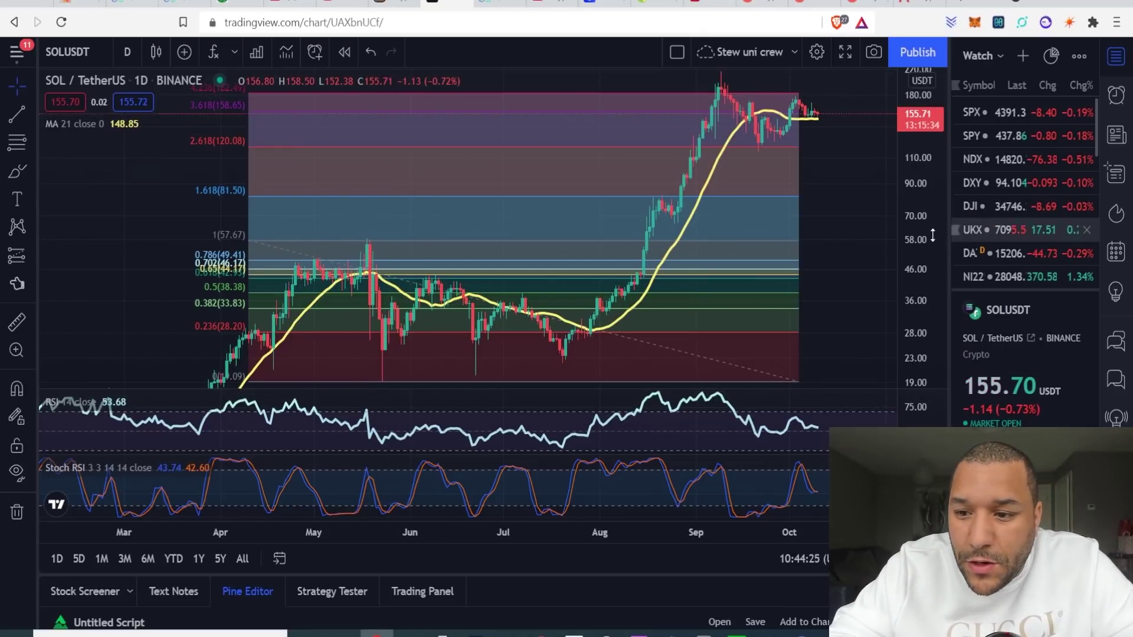
Rescale the SOL/USDT chart to the September high and mark 212.93 with a horizontal line.
mouse_move(810, 223)
mouse_down()
mouse_move(818, 246)
mouse_move(802, 310)
mouse_up()
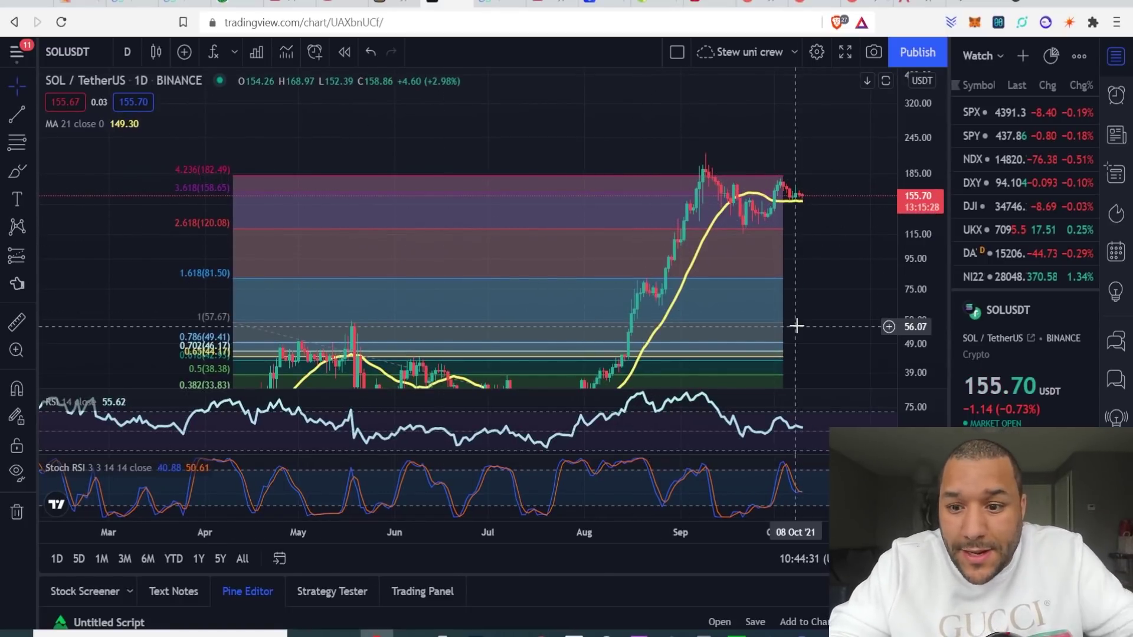
key(alt+r)
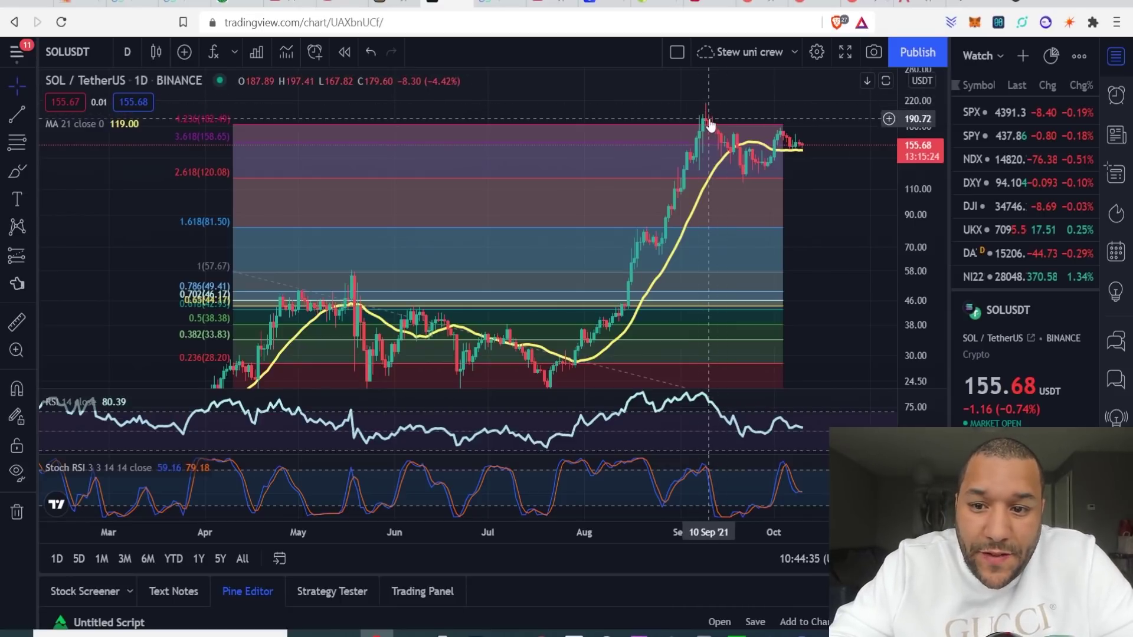
click(736, 104)
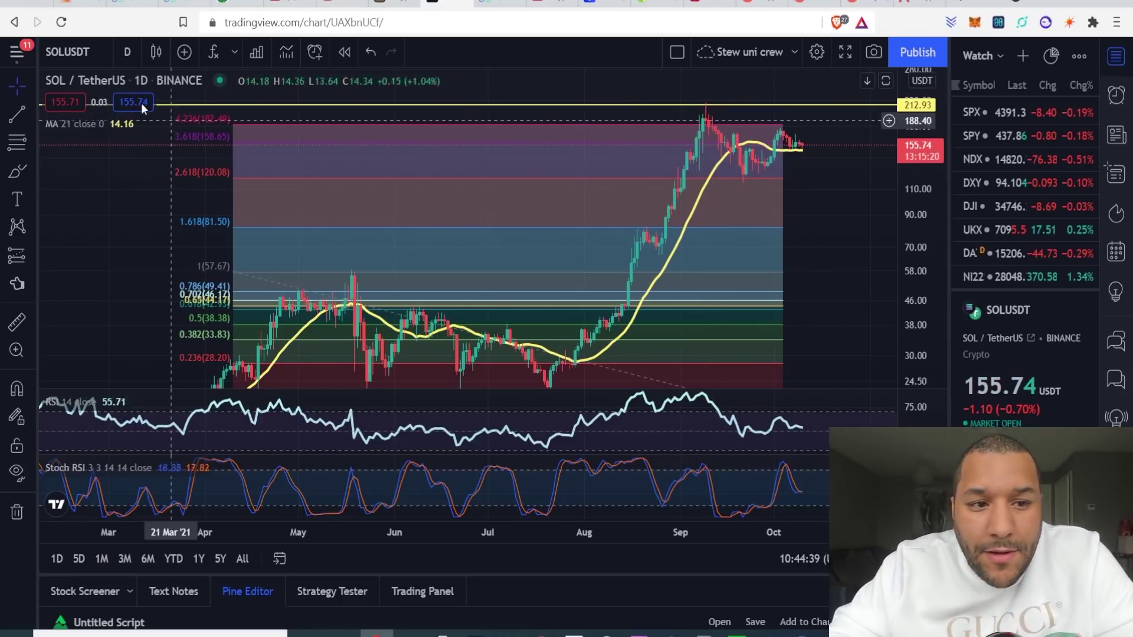
click(75, 54)
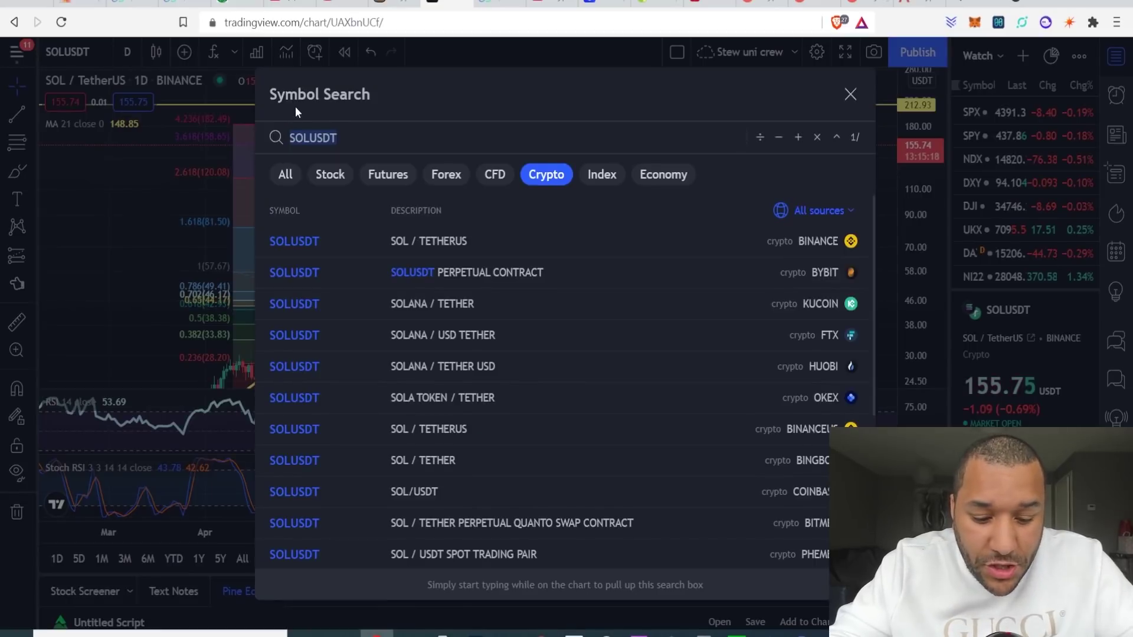
text(DENT)
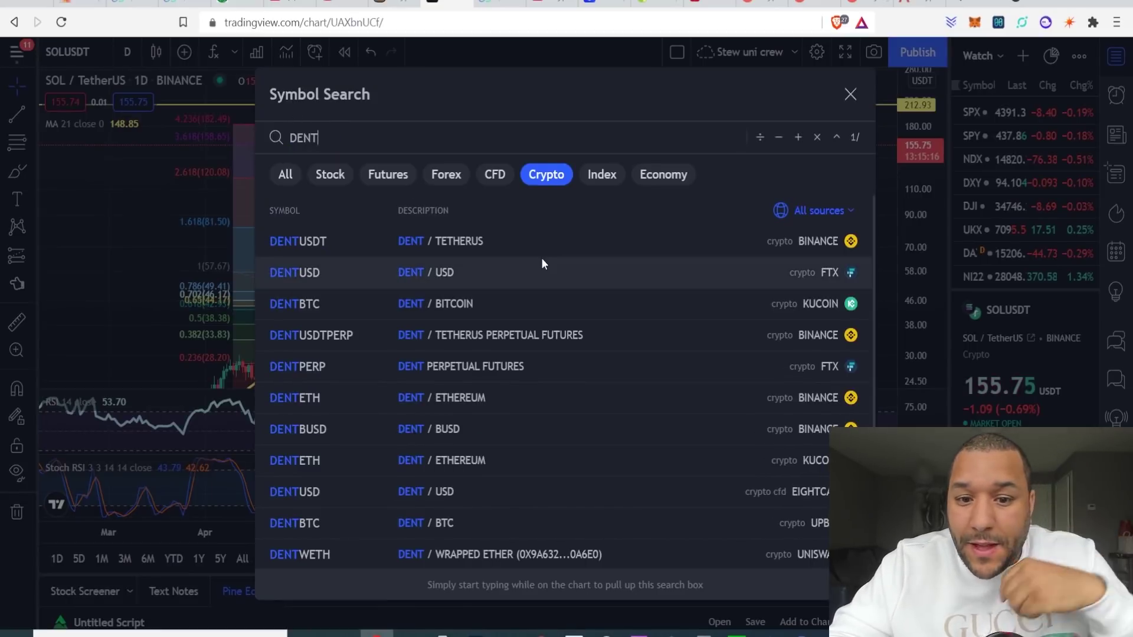
Load the DENT/TetherUS Binance chart and undo the last Fibonacci retracement change.
click(516, 245)
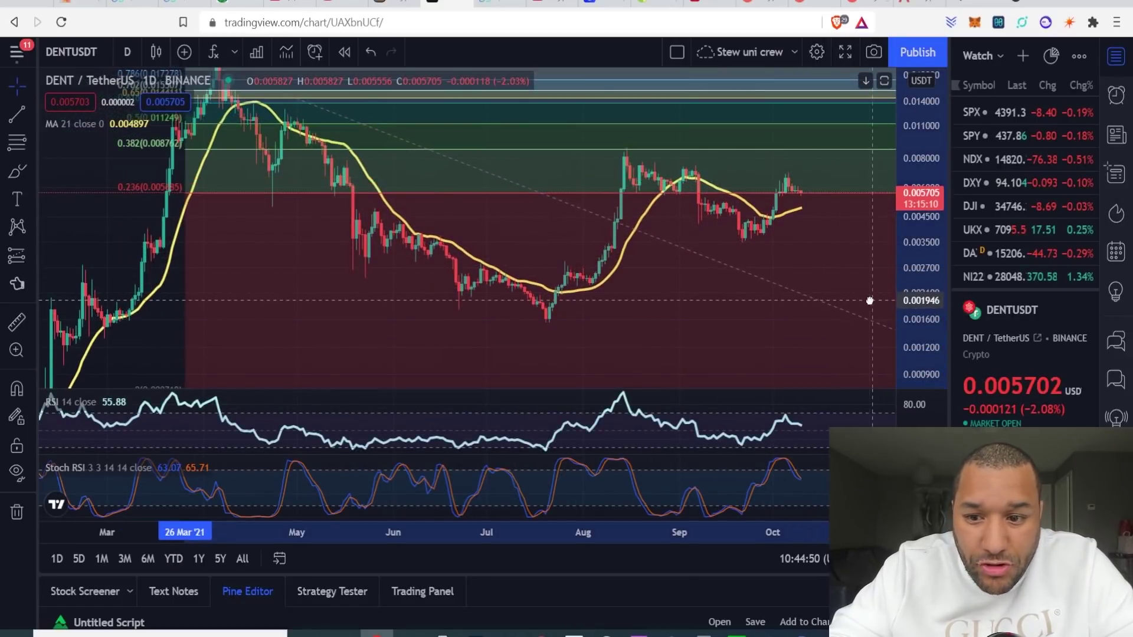
click(870, 302)
key(ctrl+z)
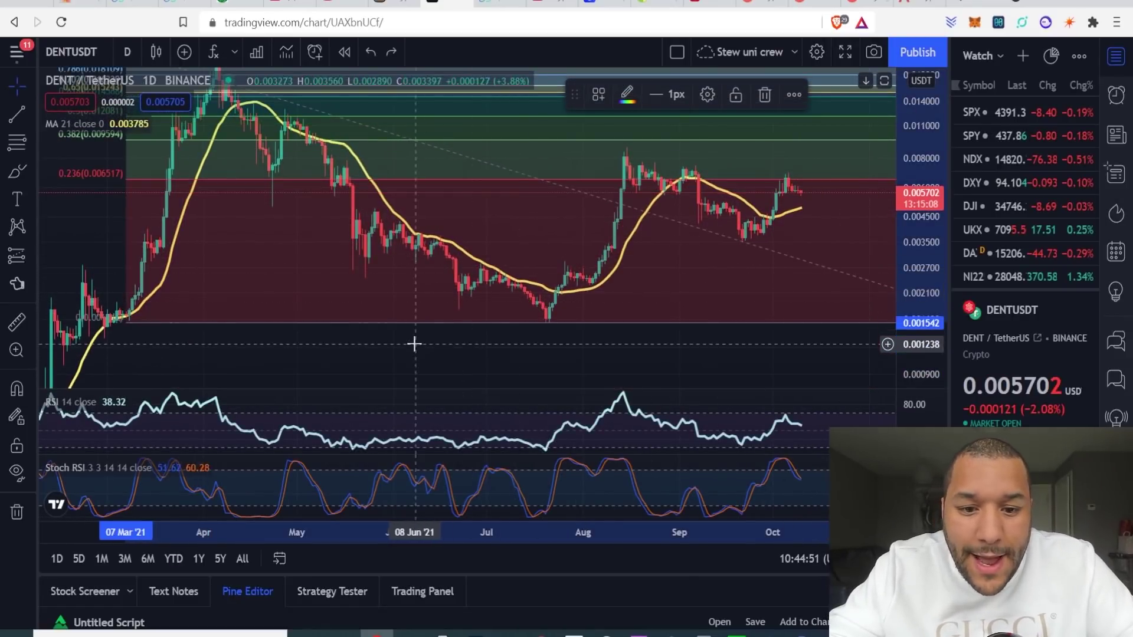
drag(414, 344, 489, 385)
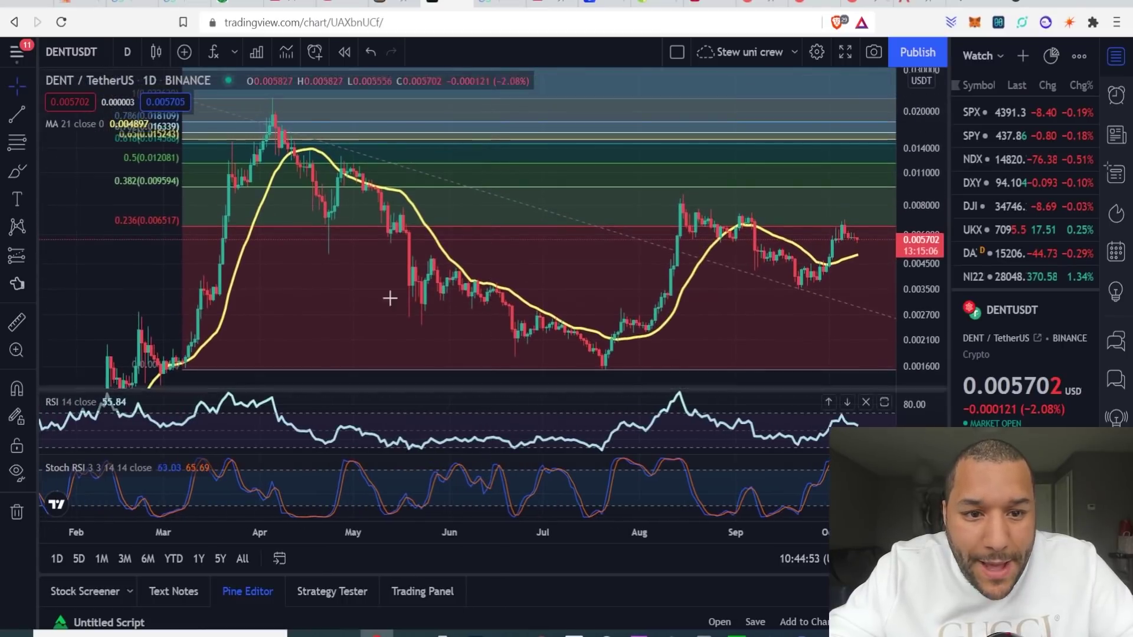
drag(301, 304, 319, 380)
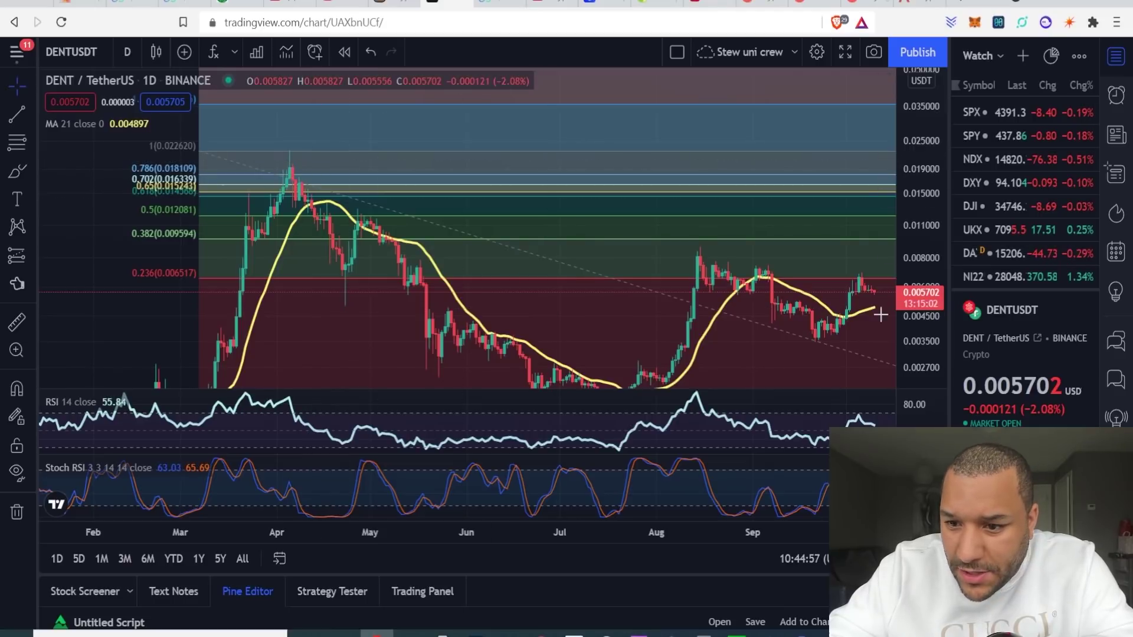
Raise the retracement's lower anchor and pan up to the levels near 0.0898.
drag(890, 363, 811, 152)
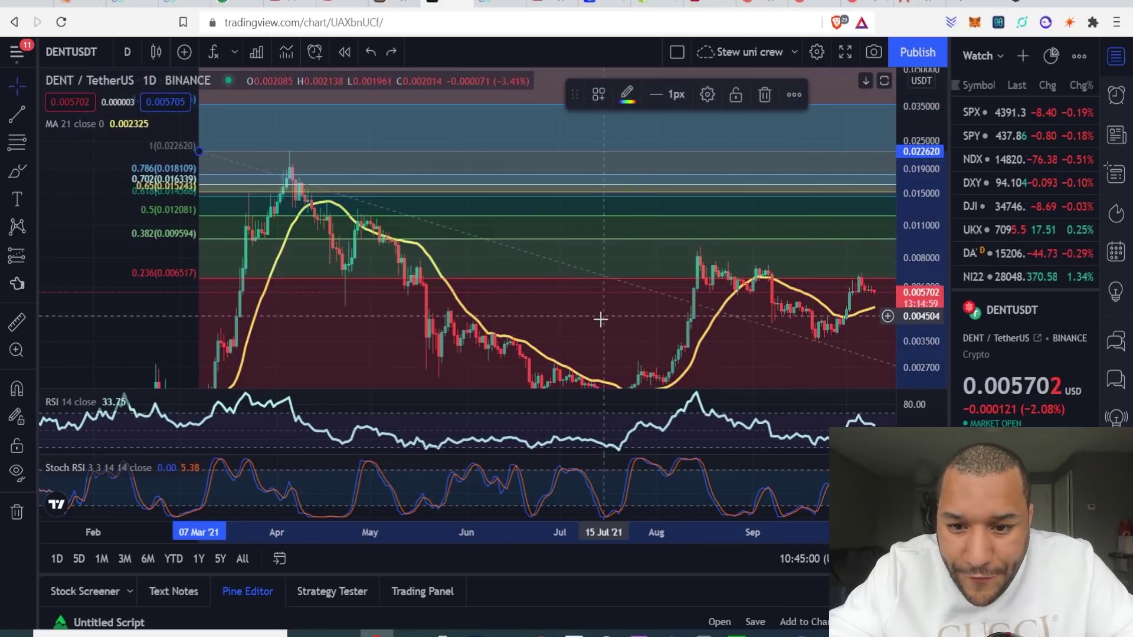
mouse_move(600, 319)
mouse_down()
mouse_move(550, 201)
mouse_move(486, 189)
mouse_up()
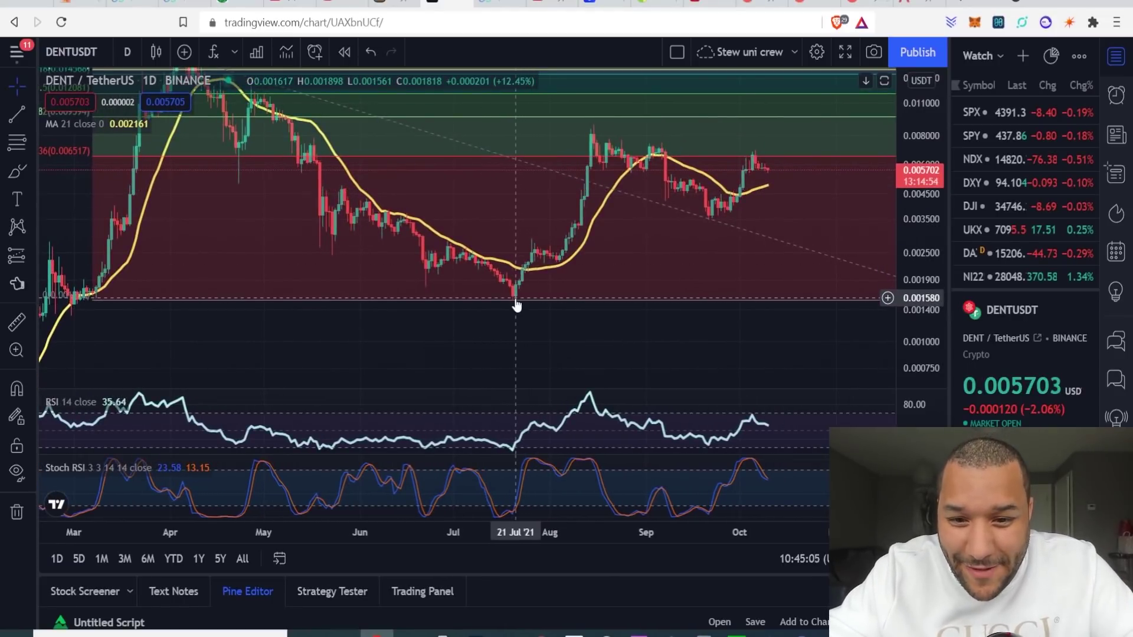
mouse_move(824, 238)
mouse_down()
mouse_move(678, 340)
mouse_move(595, 323)
mouse_up()
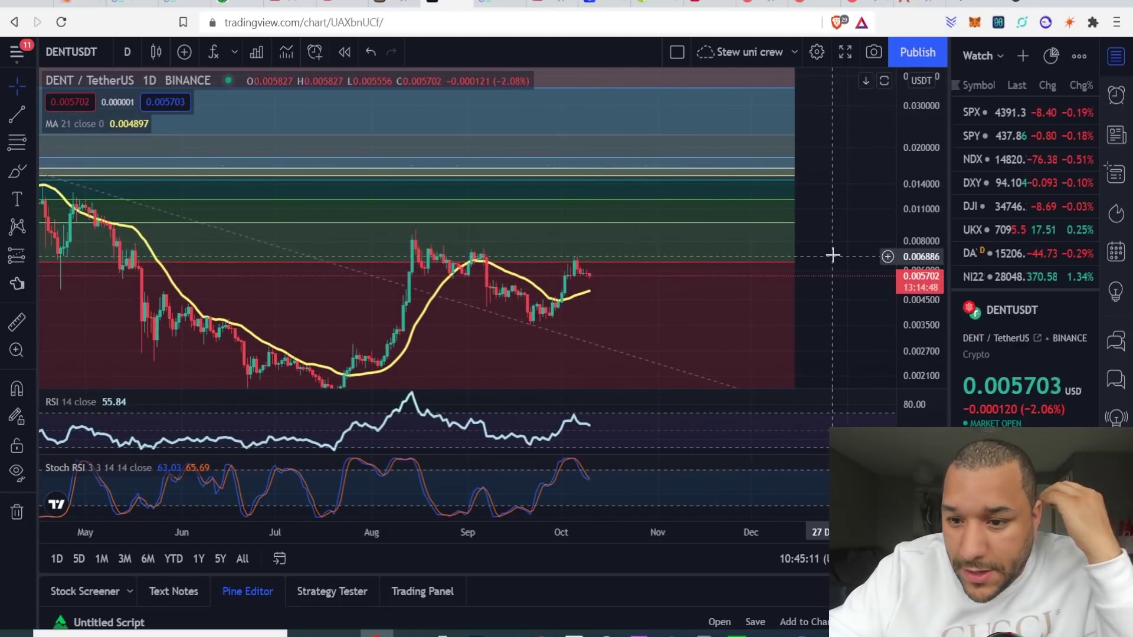
drag(832, 256, 842, 303)
drag(855, 256, 837, 304)
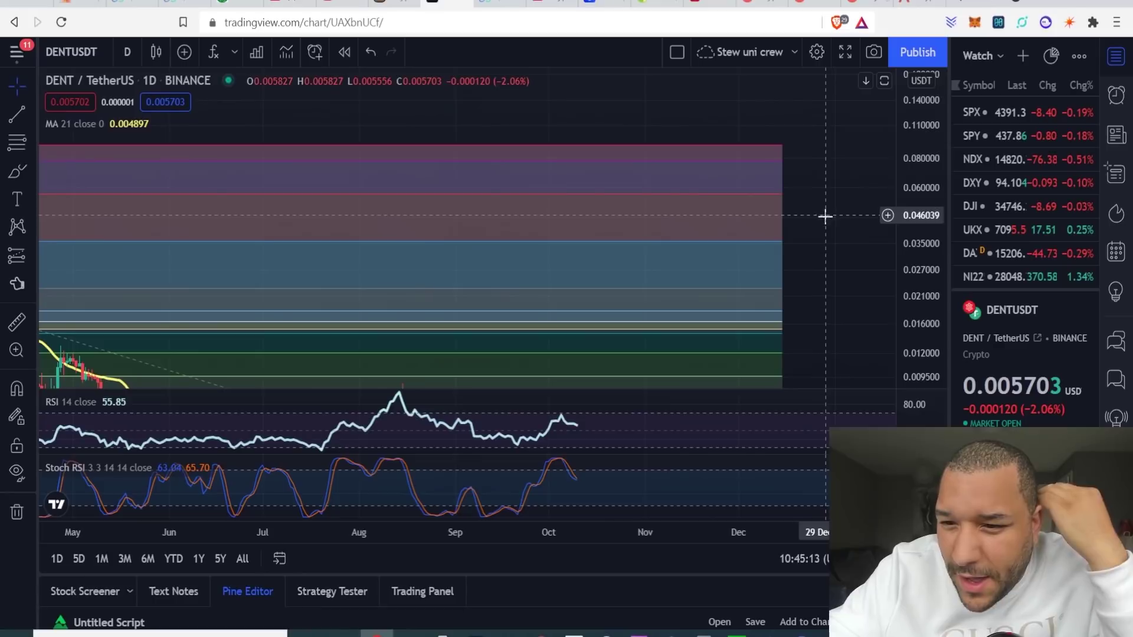
Place horizontal lines at 0.089132 and 0.112772 on the DENT chart.
click(804, 147)
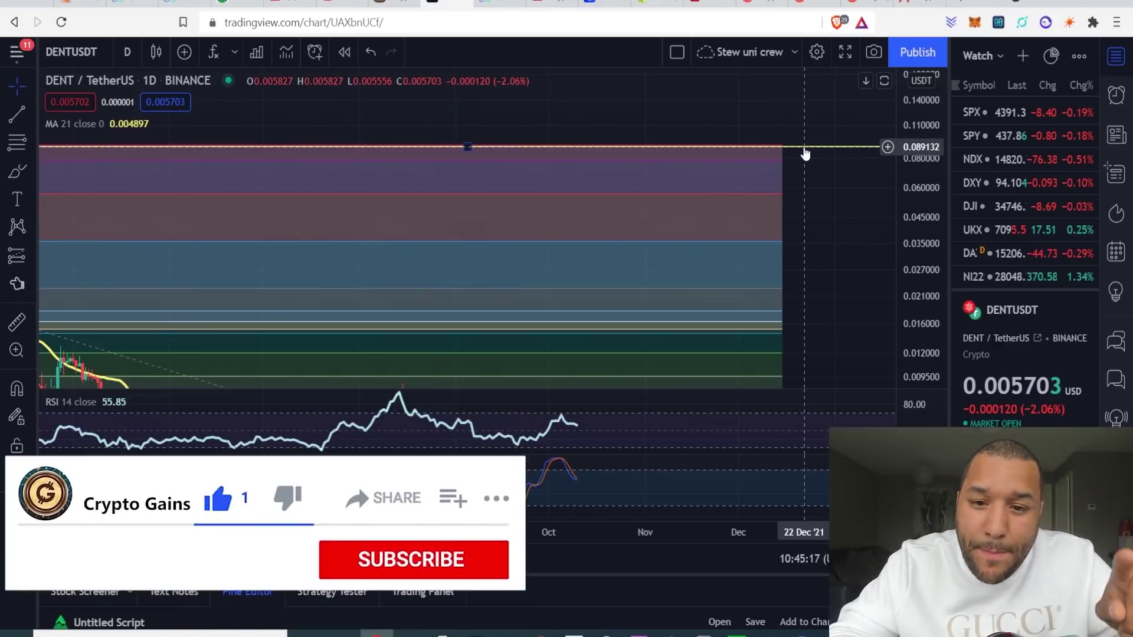
click(699, 122)
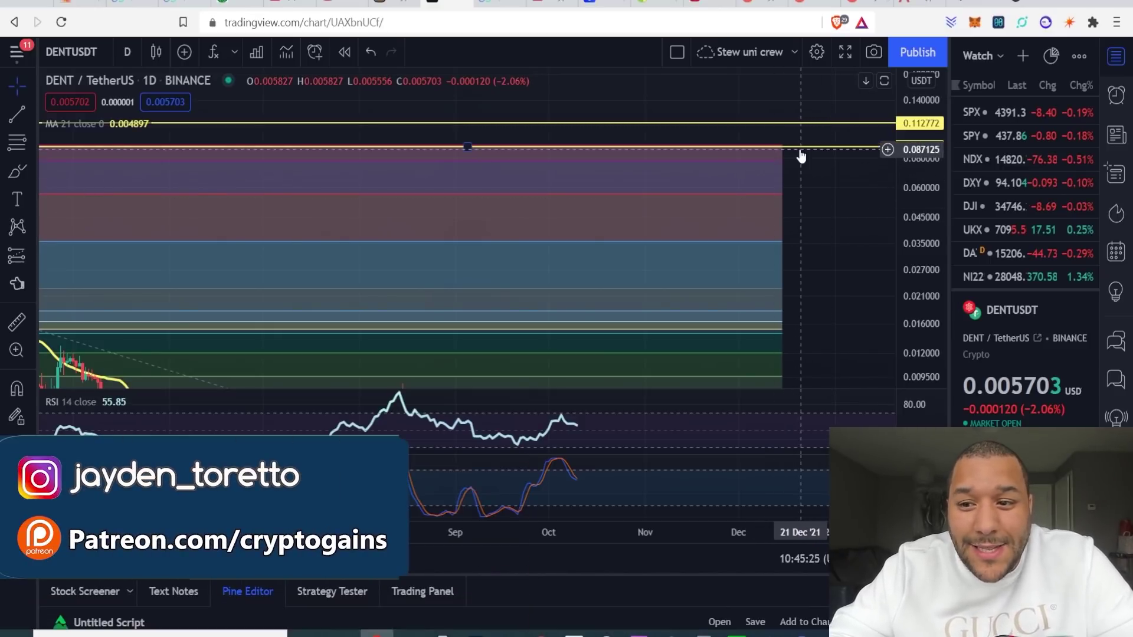
click(801, 152)
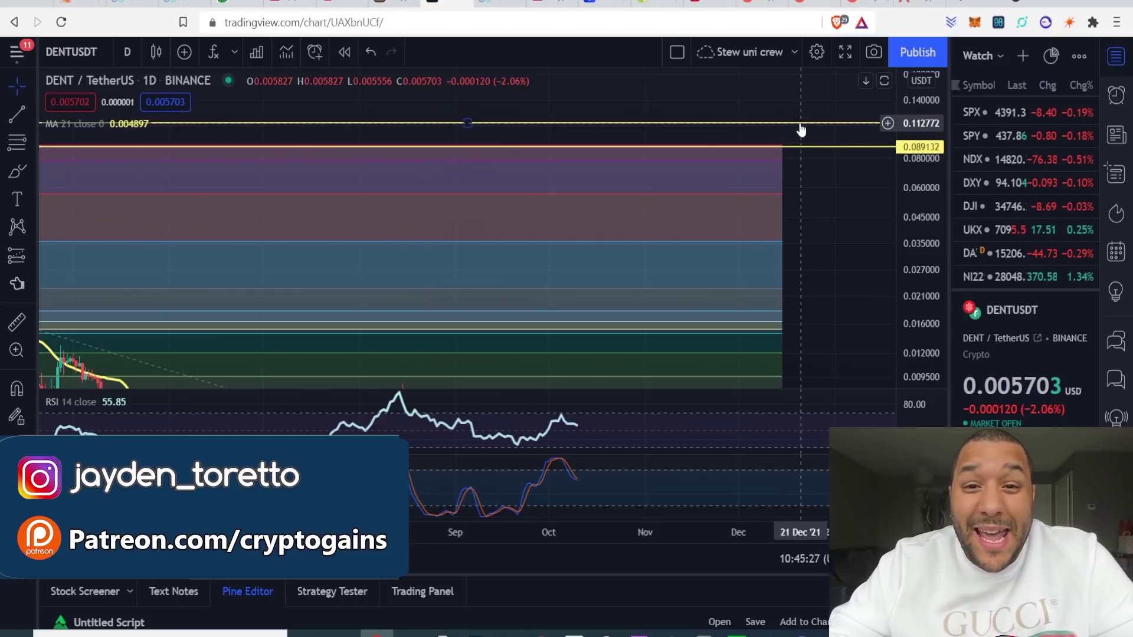
click(800, 127)
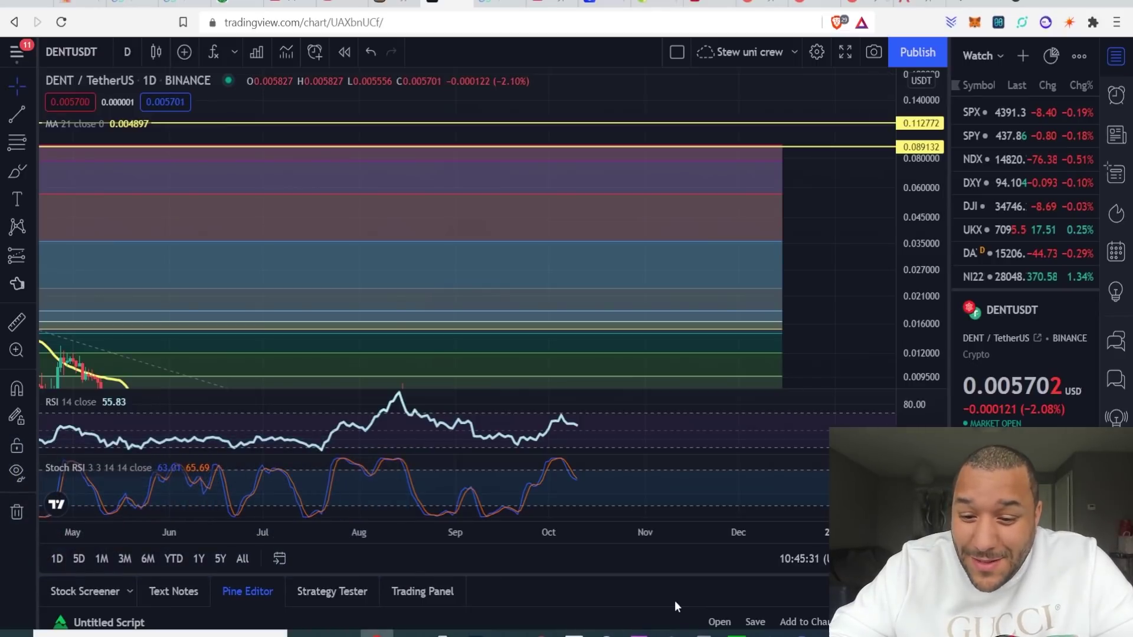
click(705, 633)
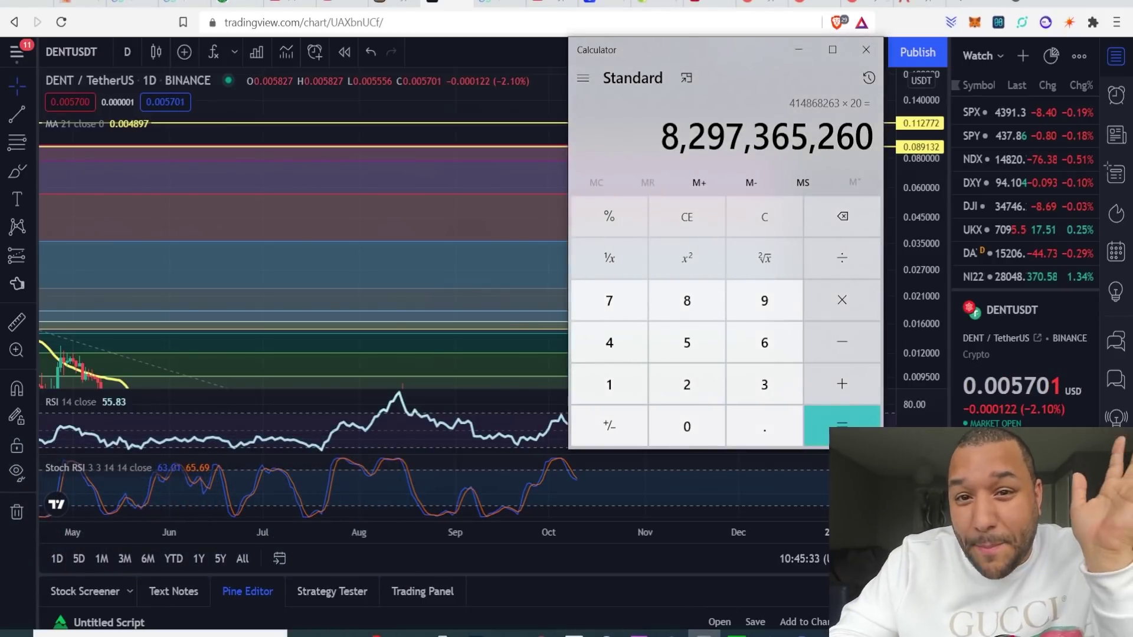
Calculate 100,000 × 0.11 in Calculator, giving 11,000.
click(771, 226)
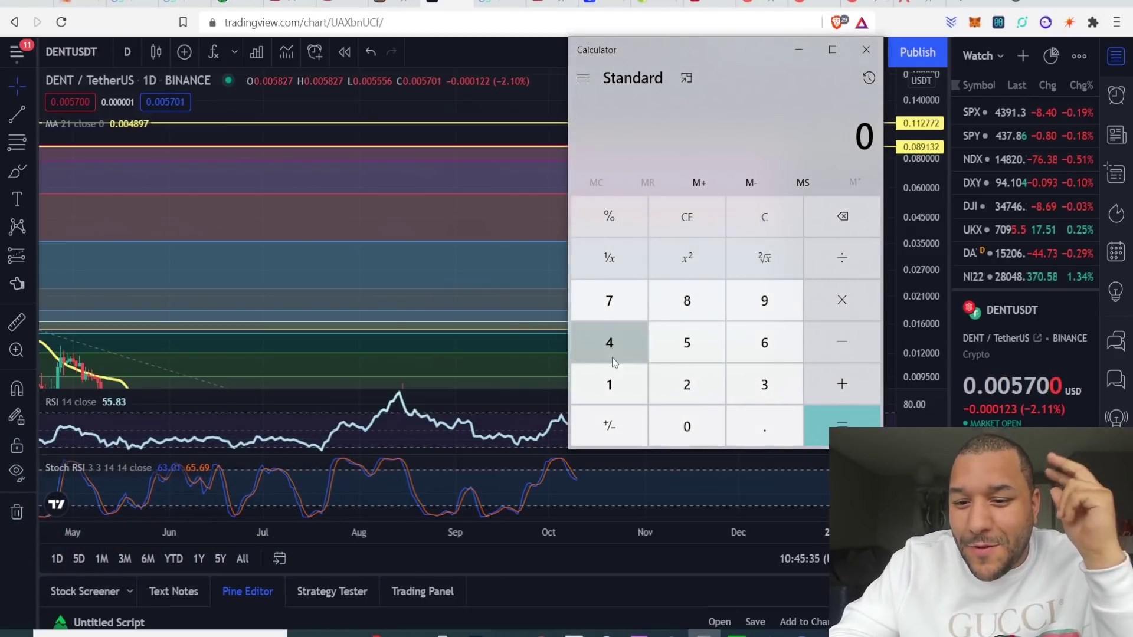
click(597, 384)
click(692, 414)
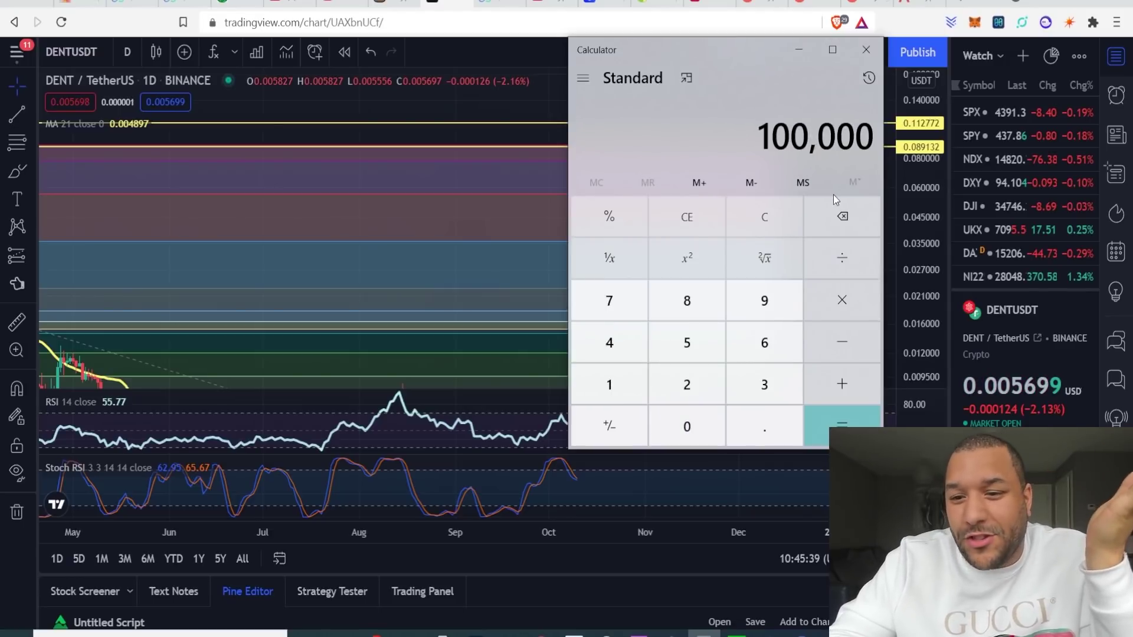
click(862, 290)
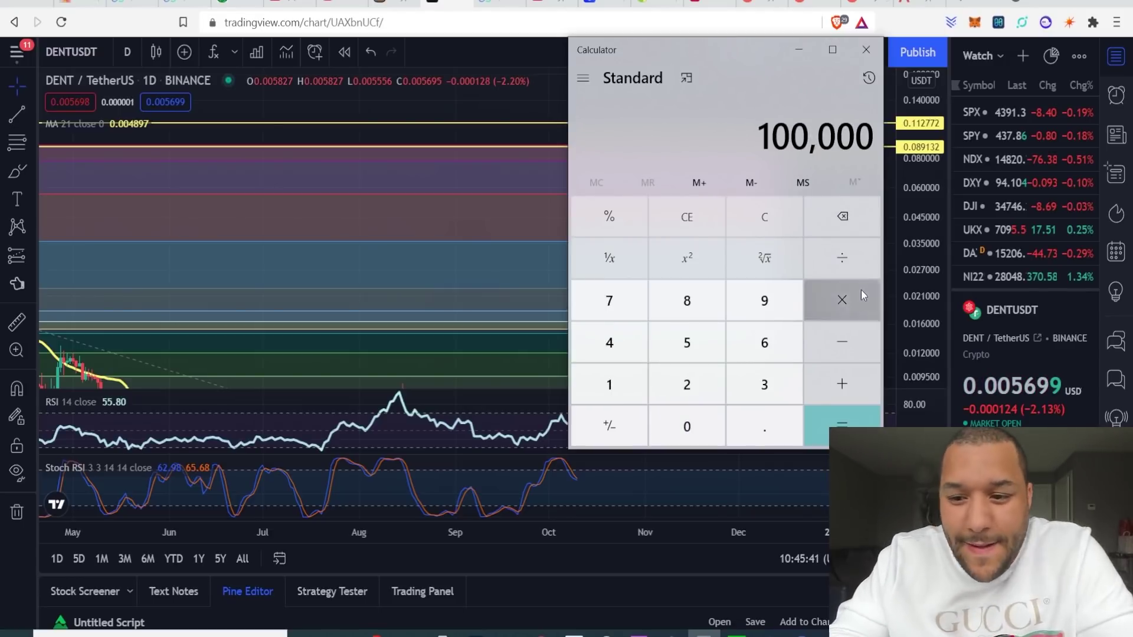
click(757, 429)
click(622, 382)
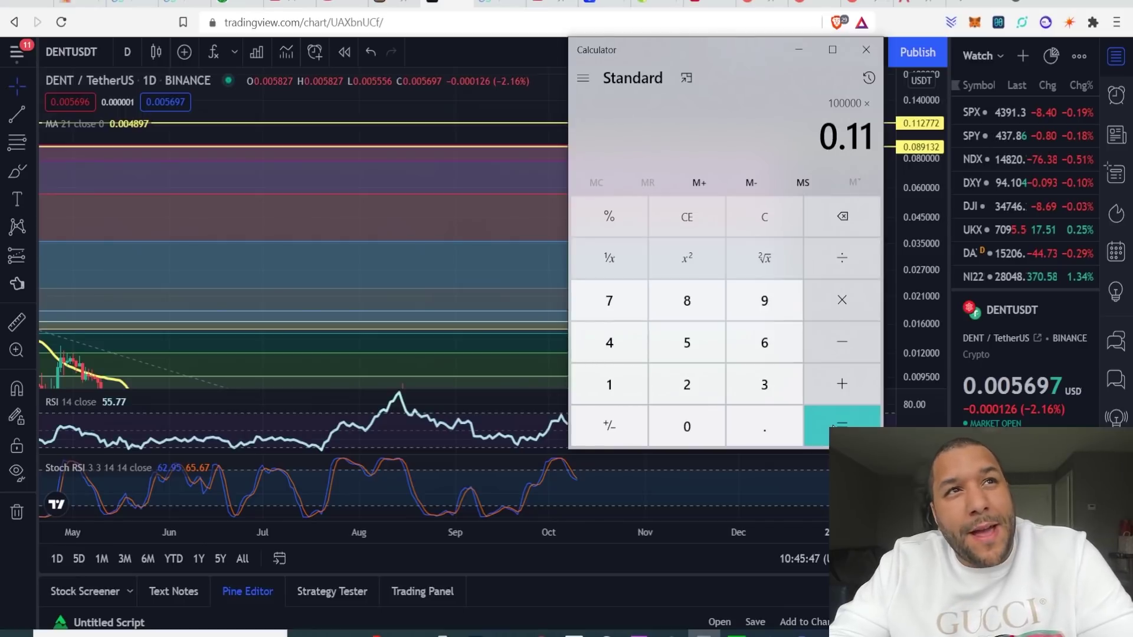
click(832, 426)
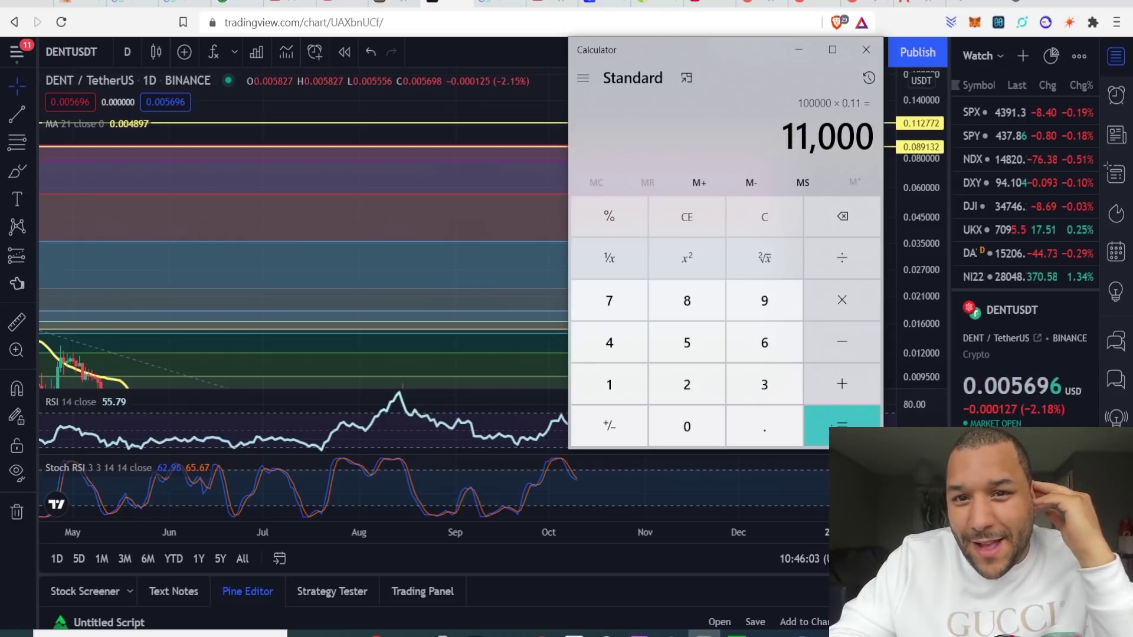
Multiply 11,000 by 10 to get 110,000, then minimize the calculator.
click(863, 288)
click(620, 379)
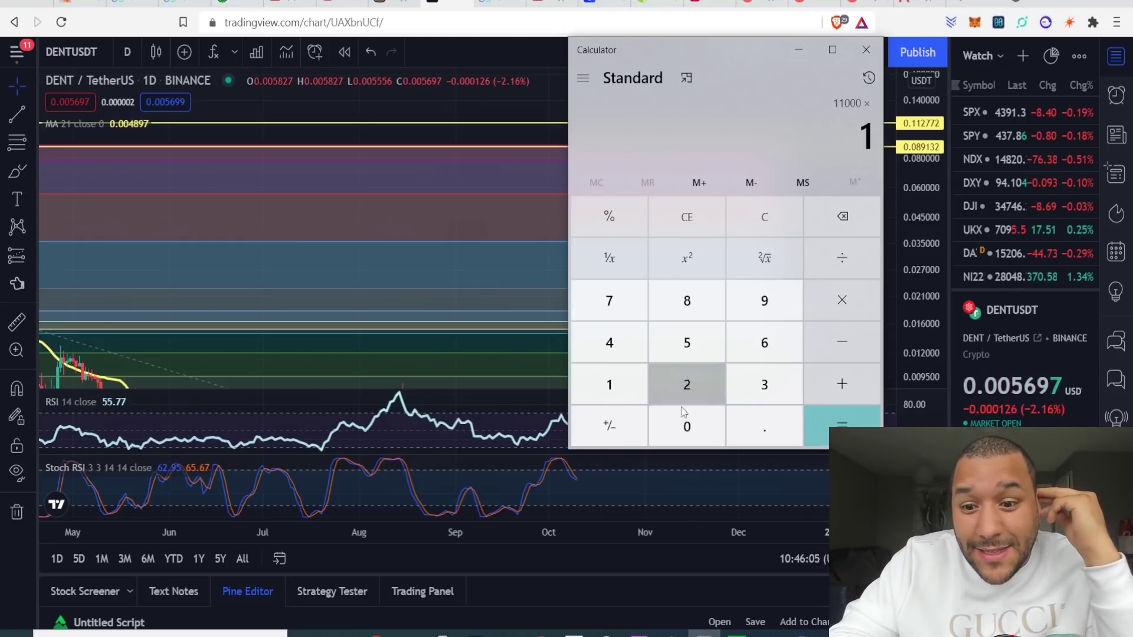
click(687, 426)
click(853, 423)
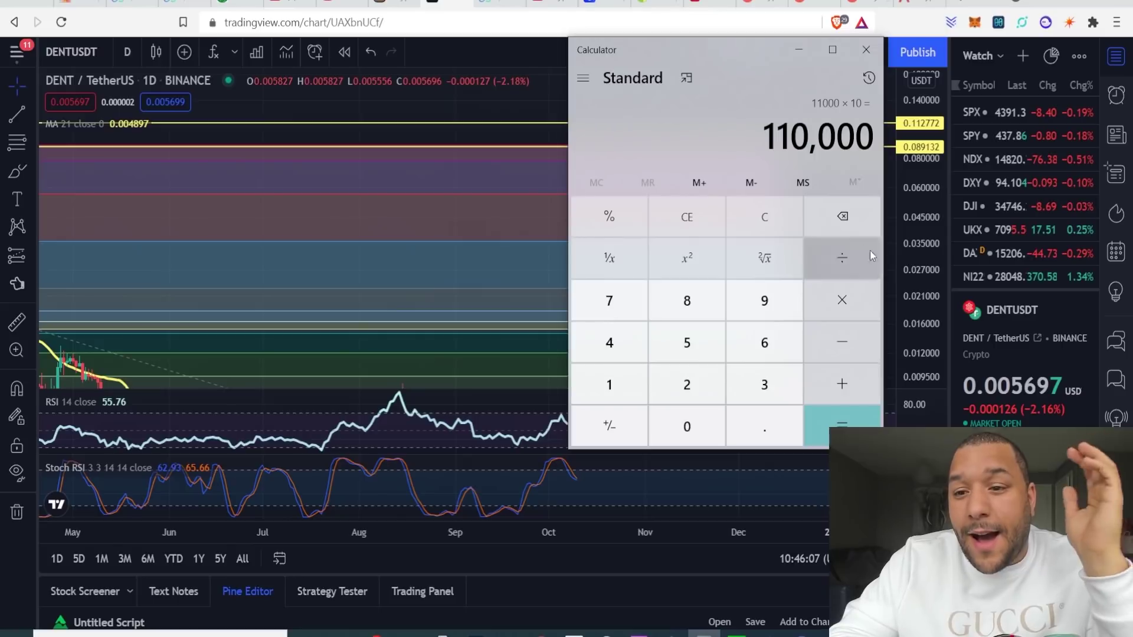
click(801, 51)
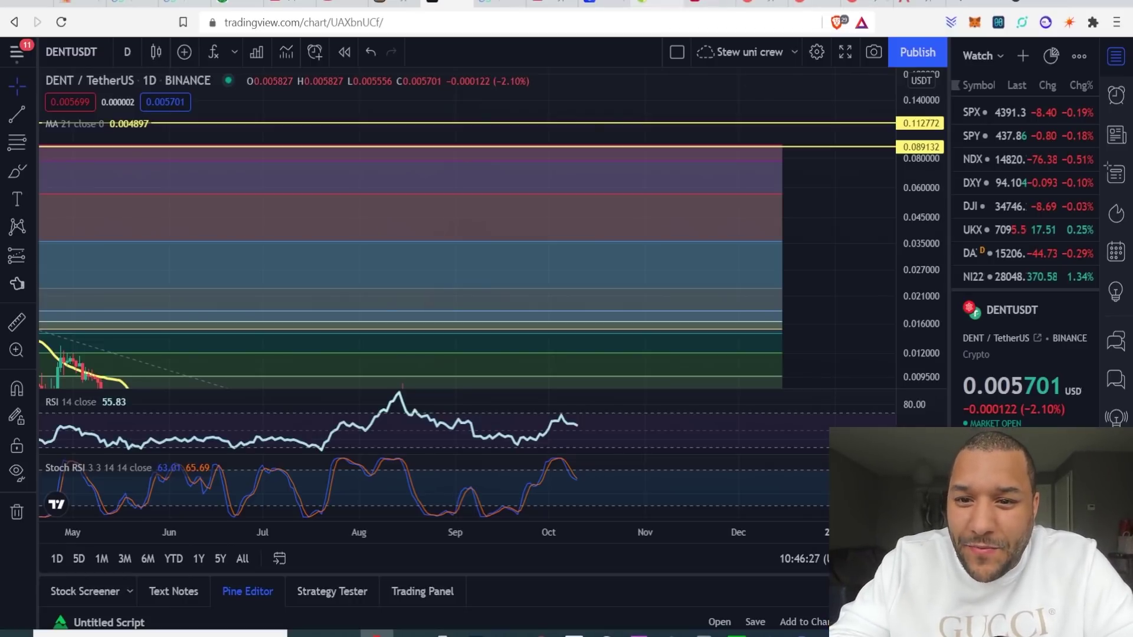
Show Dent's one-year GBP chart on CoinGecko, peaking near £0.0137.
click(642, 5)
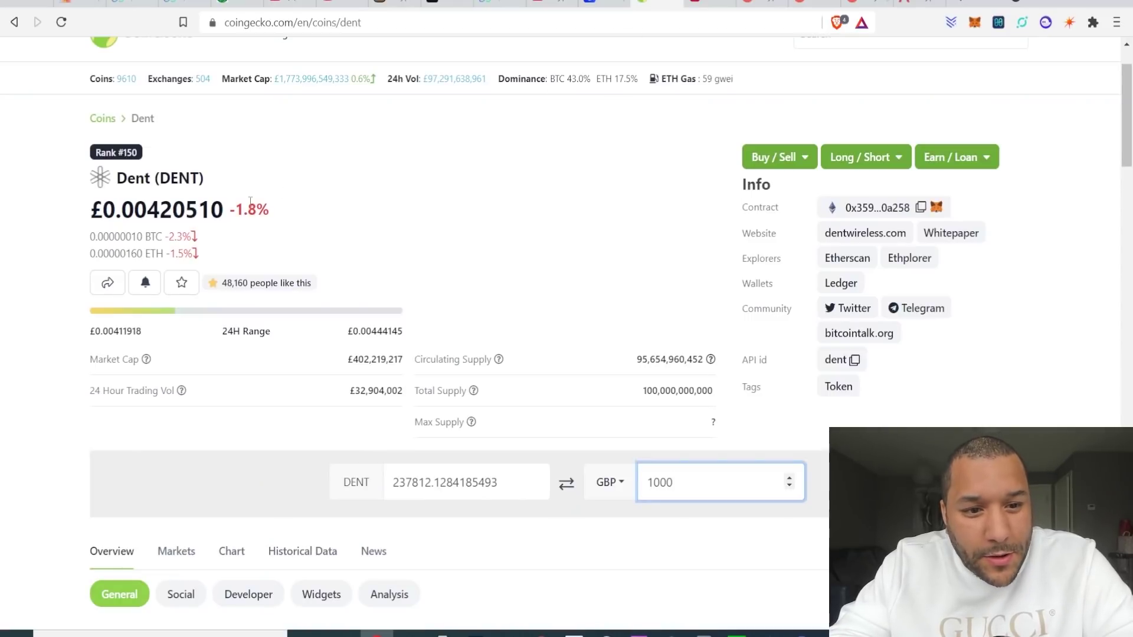
scroll(551, 240, down, 3)
scroll(550, 240, down, 3)
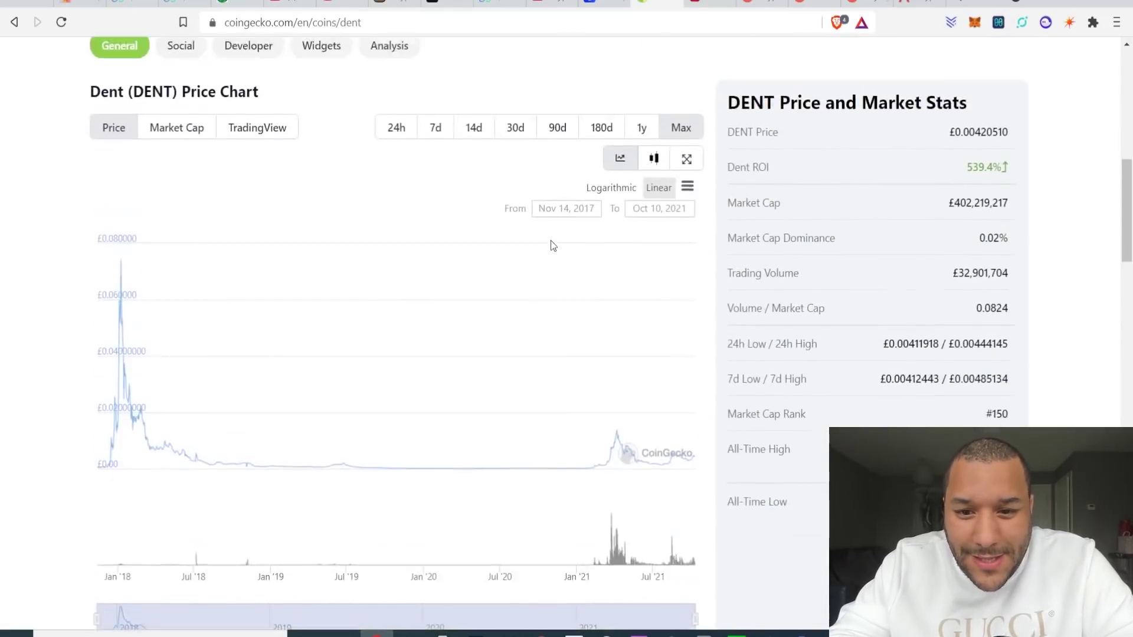
scroll(550, 240, up, 1)
click(652, 250)
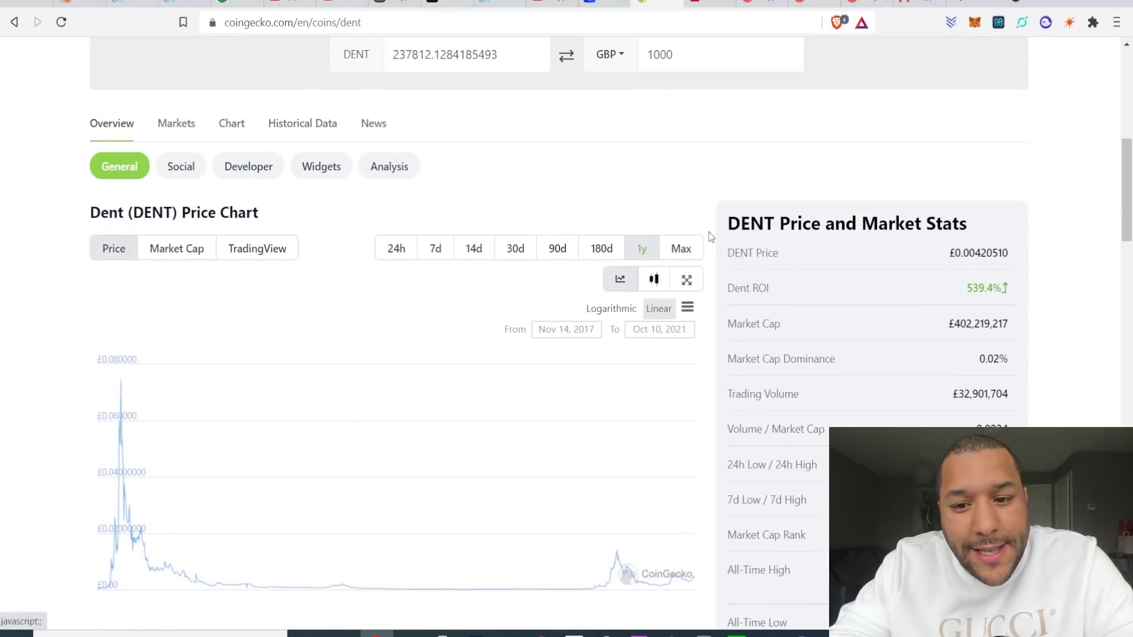
scroll(409, 261, down, 2)
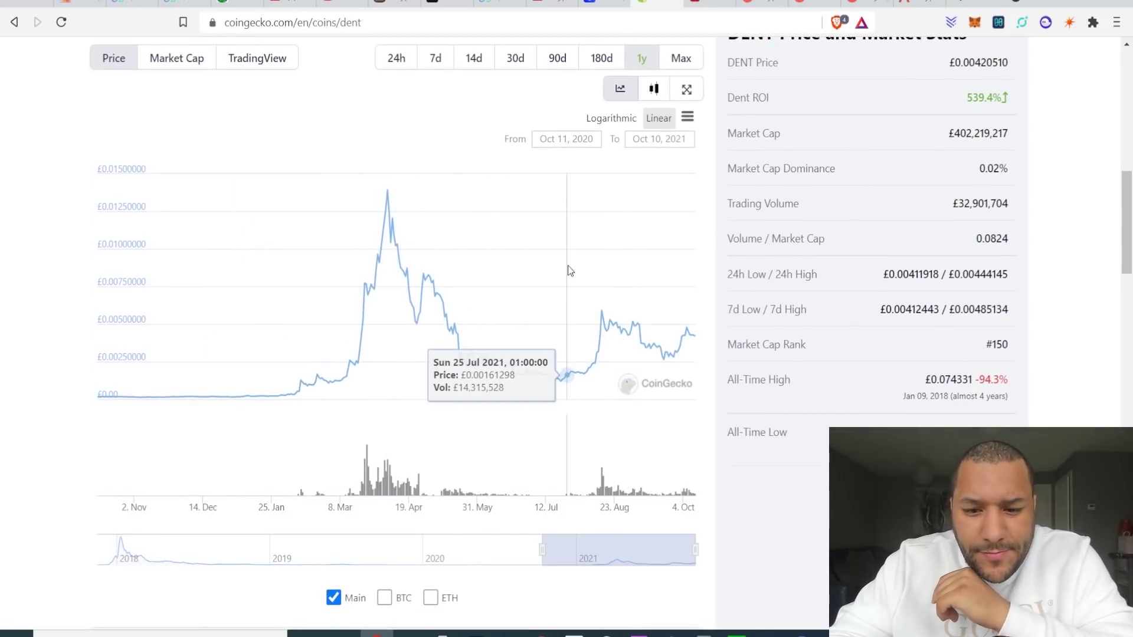
scroll(776, 250, up, 1)
scroll(776, 251, up, 1)
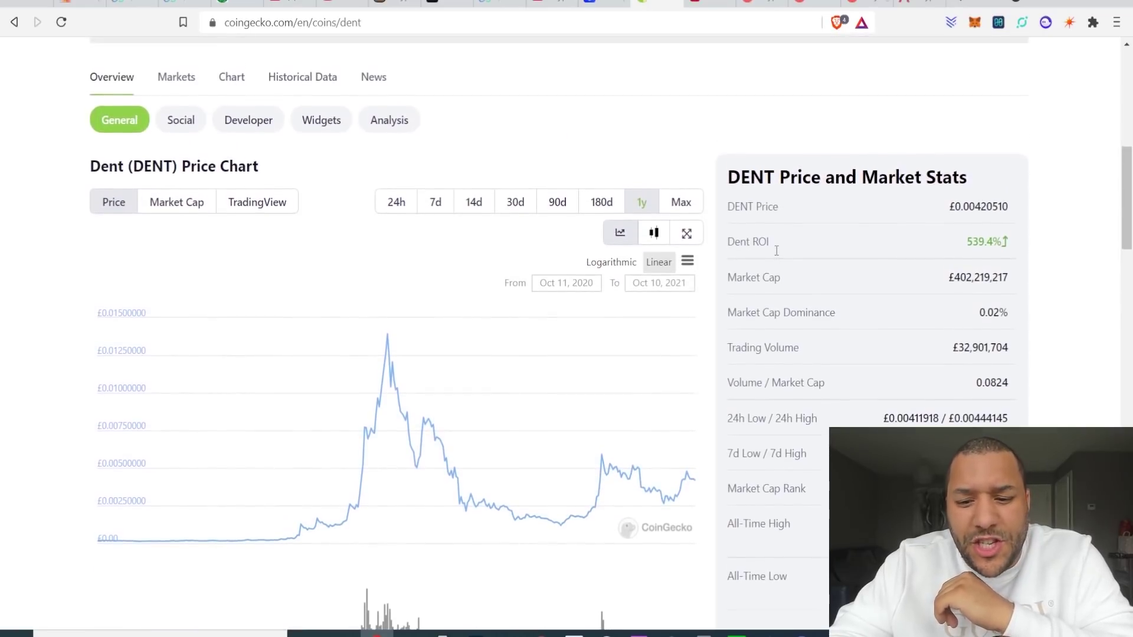
scroll(776, 251, up, 1)
scroll(775, 252, up, 1)
scroll(753, 252, up, 2)
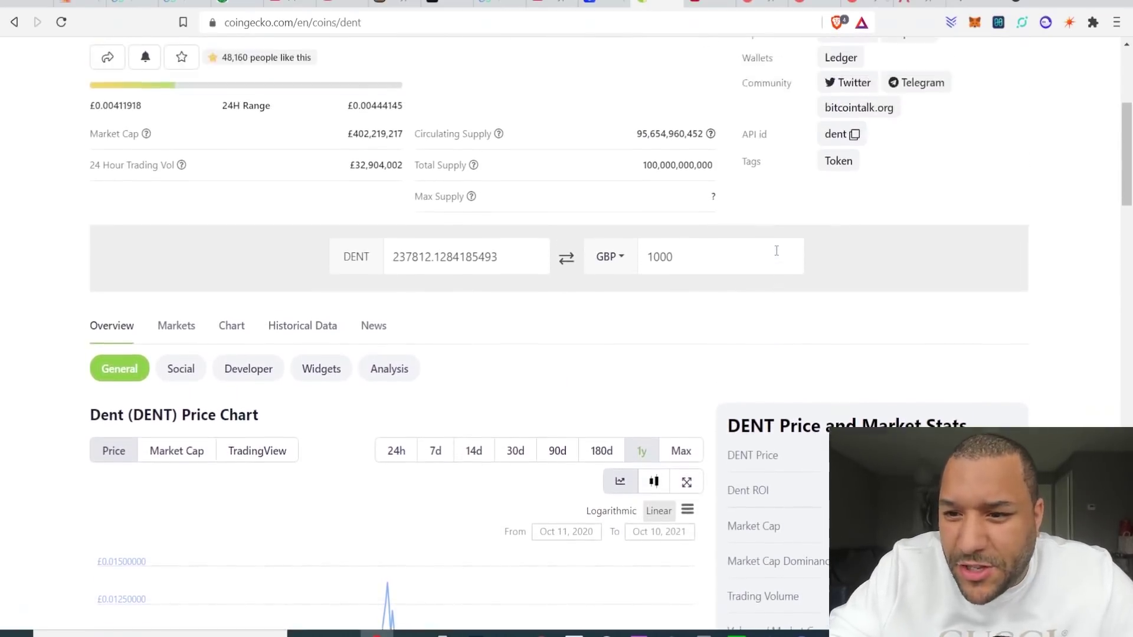
scroll(735, 254, up, 1)
scroll(704, 256, up, 2)
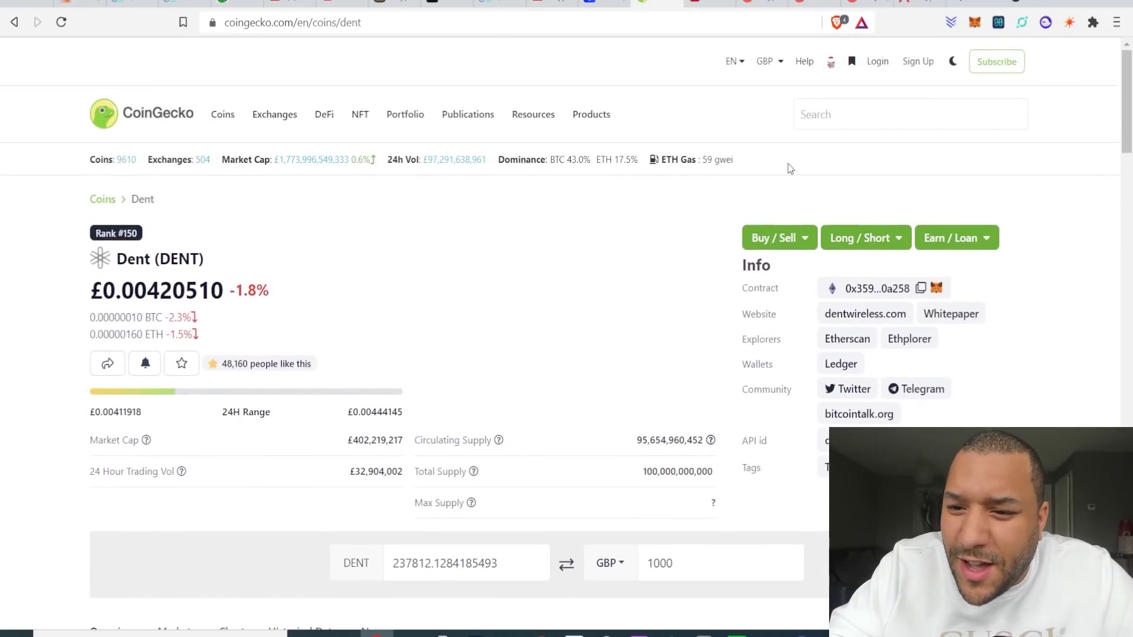
Search 'shib' and open Shiba Inu's CoinGecko page in a new tab.
click(846, 125)
text(sh)
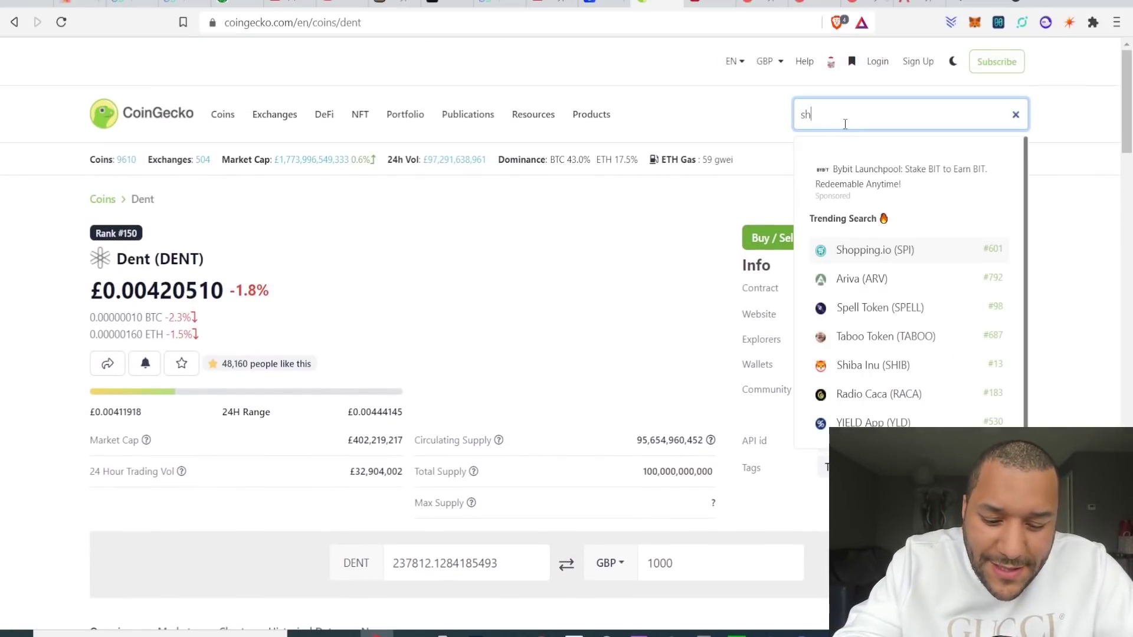
text(ib)
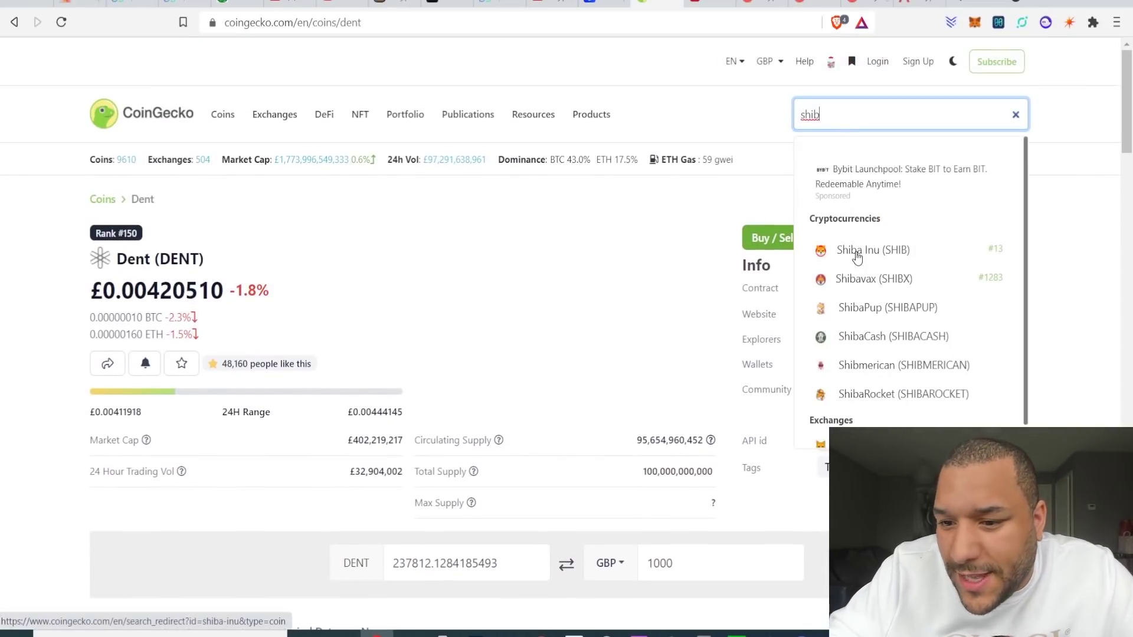
right_click(855, 251)
click(877, 263)
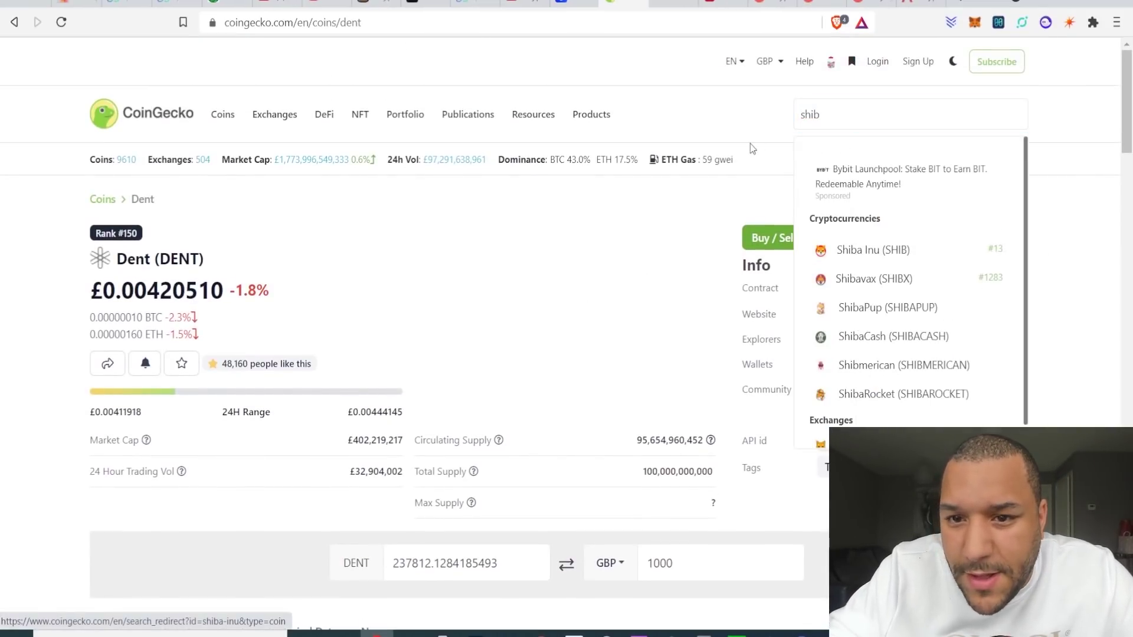
click(666, 5)
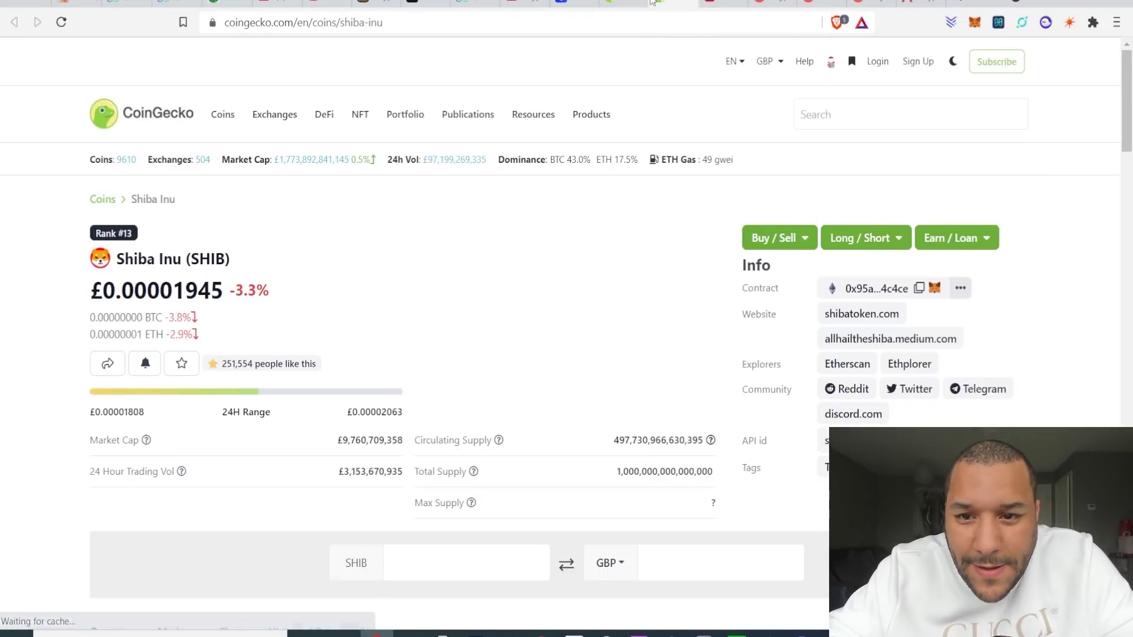
click(624, 7)
scroll(700, 189, down, 3)
scroll(700, 188, down, 2)
scroll(699, 189, down, 1)
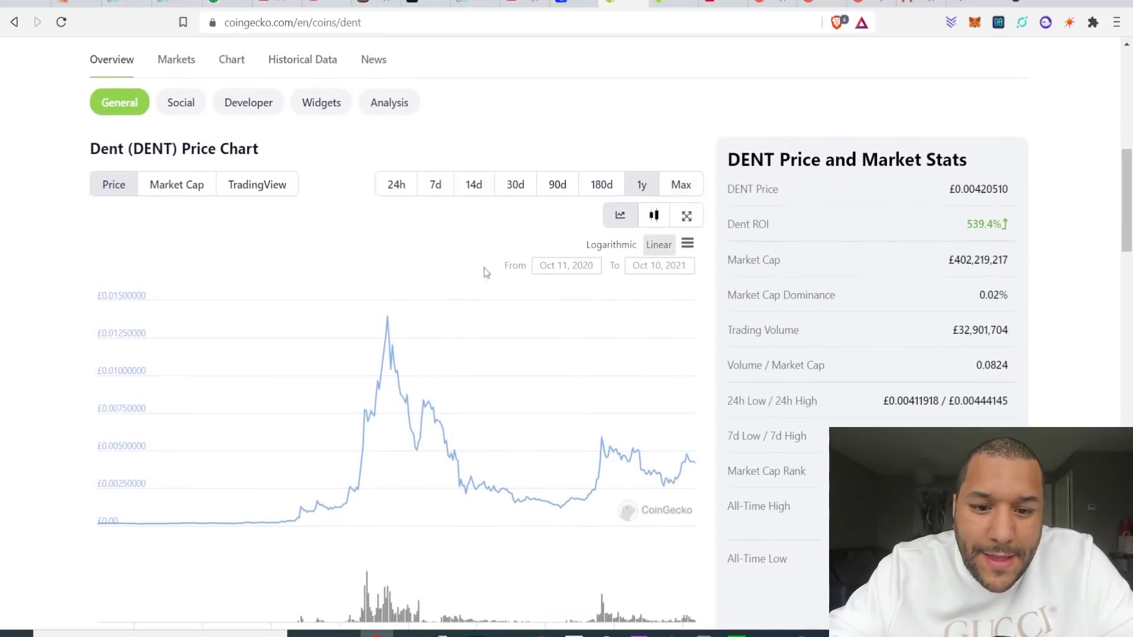
View Shiba Inu's one-year chart, then return to Dent and clear the 'shib' search.
click(668, 4)
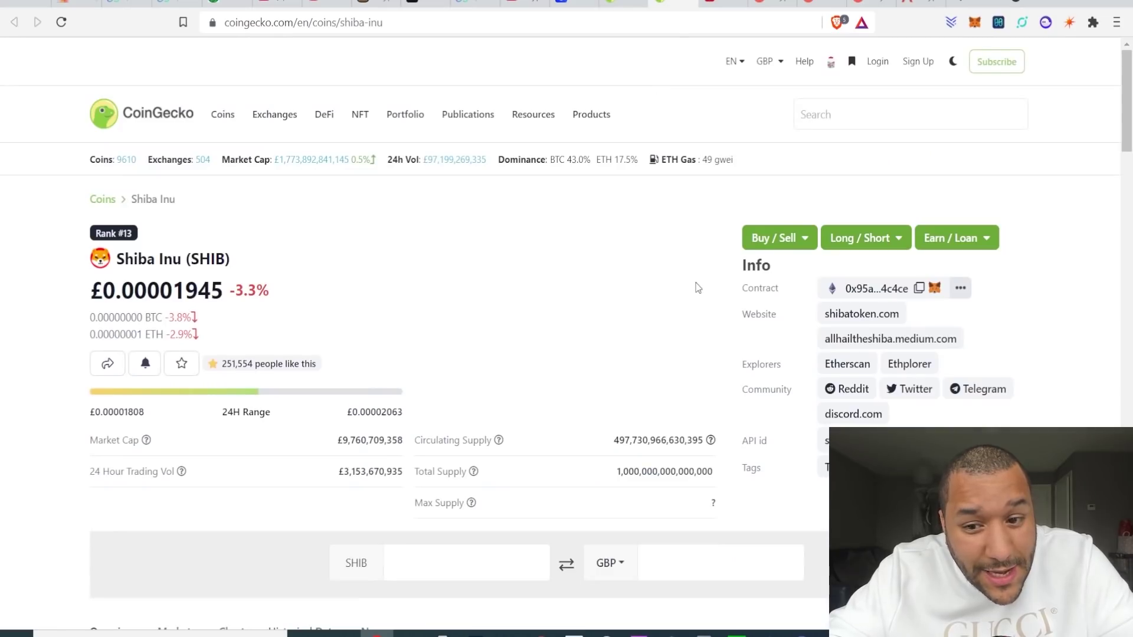
scroll(697, 288, down, 4)
scroll(696, 285, down, 1)
scroll(690, 289, down, 1)
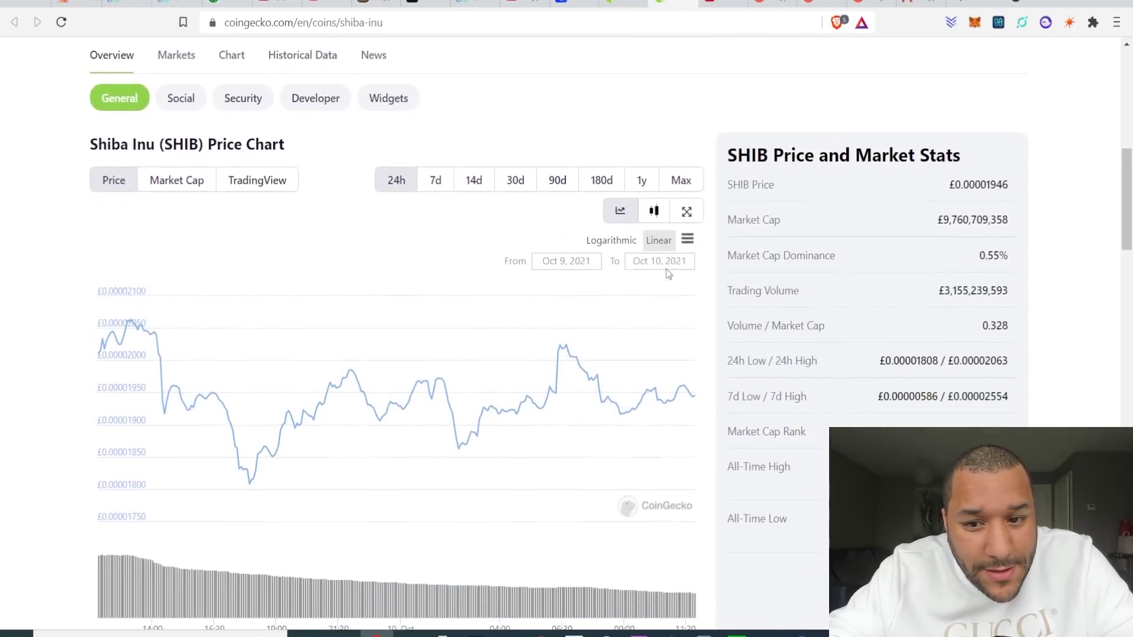
click(641, 182)
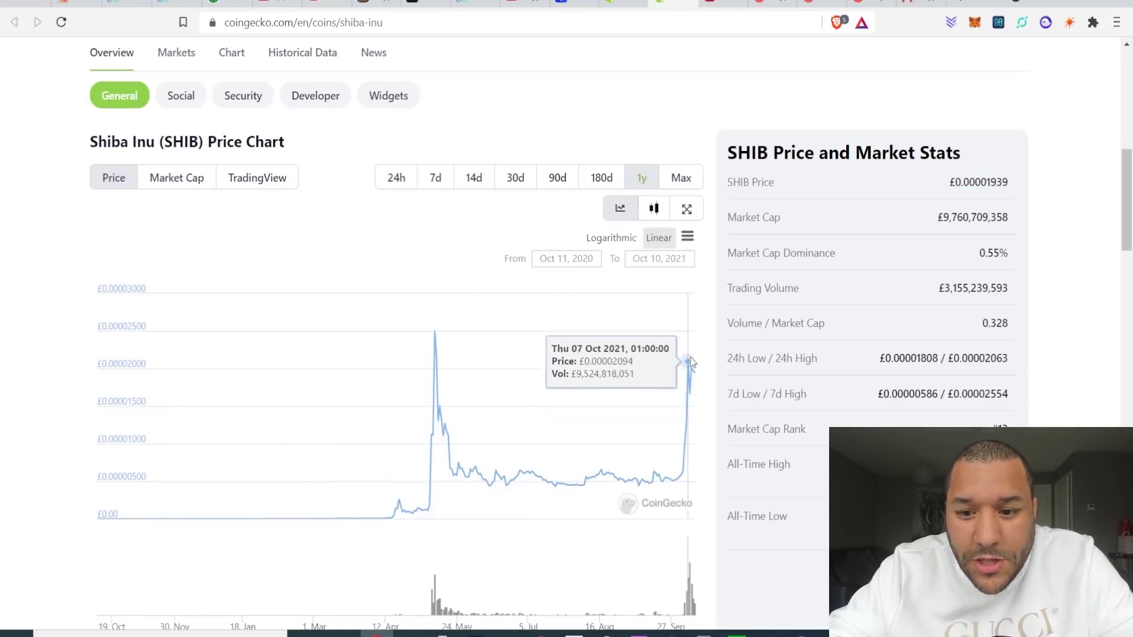
mouse_move(692, 363)
scroll(700, 48, up, 1)
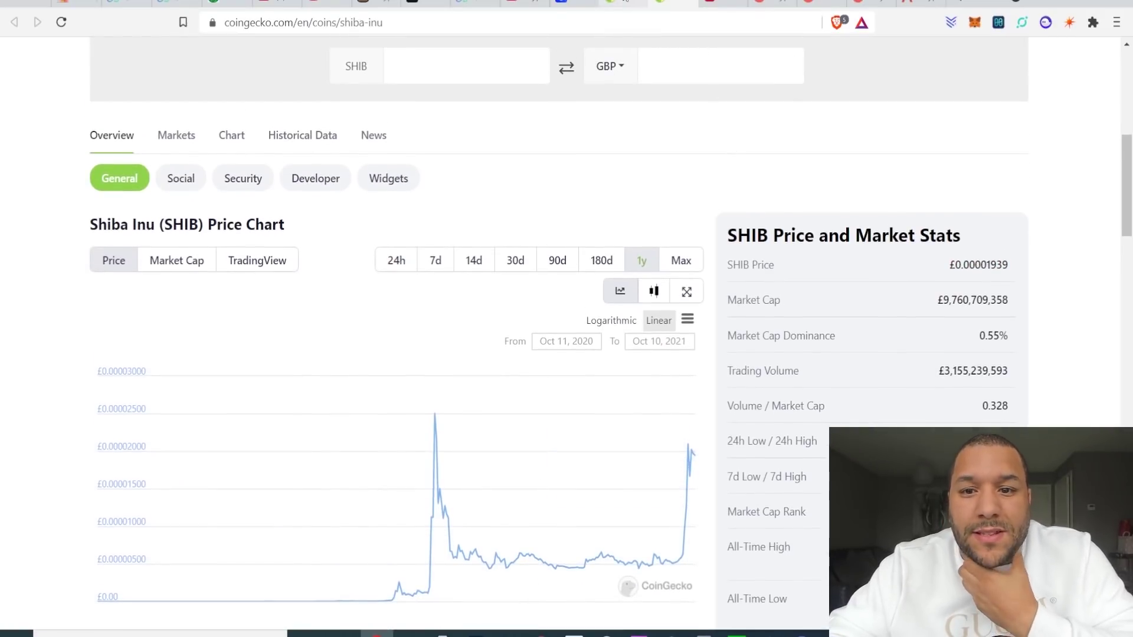
key(ctrl+shift+Tab)
scroll(770, 120, up, 1)
scroll(771, 120, up, 2)
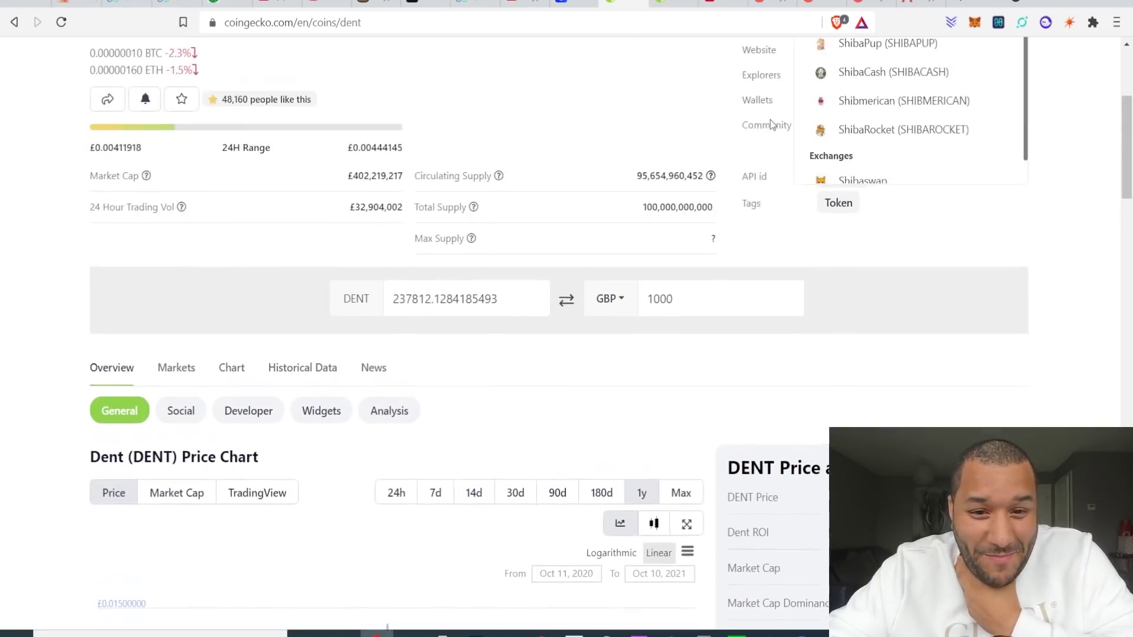
scroll(770, 120, up, 3)
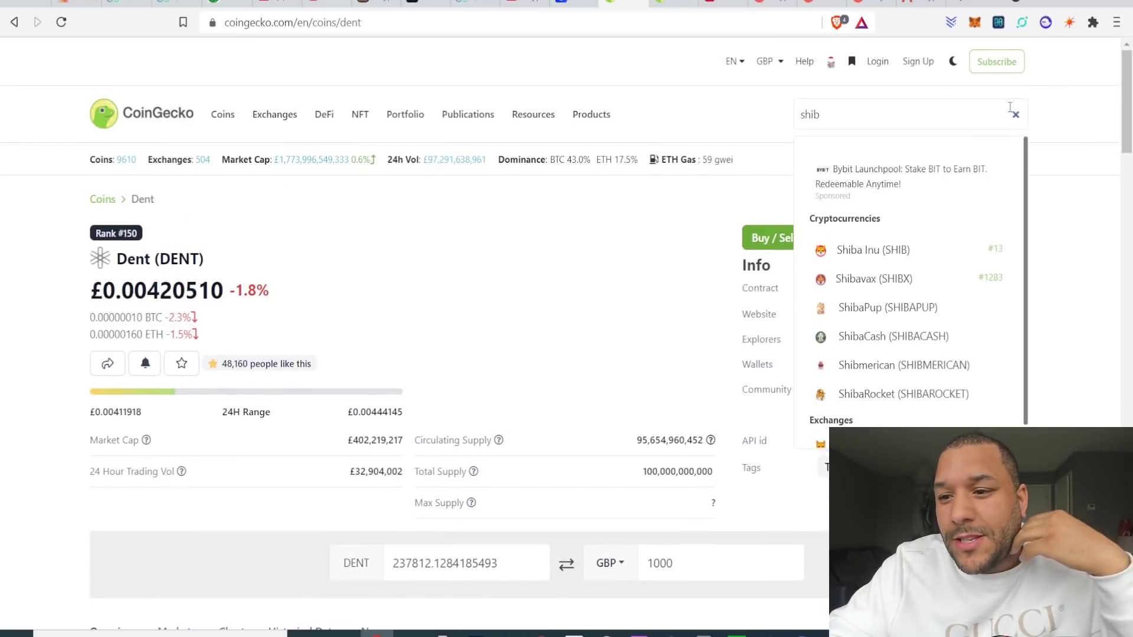
double_click(1017, 118)
click(1016, 116)
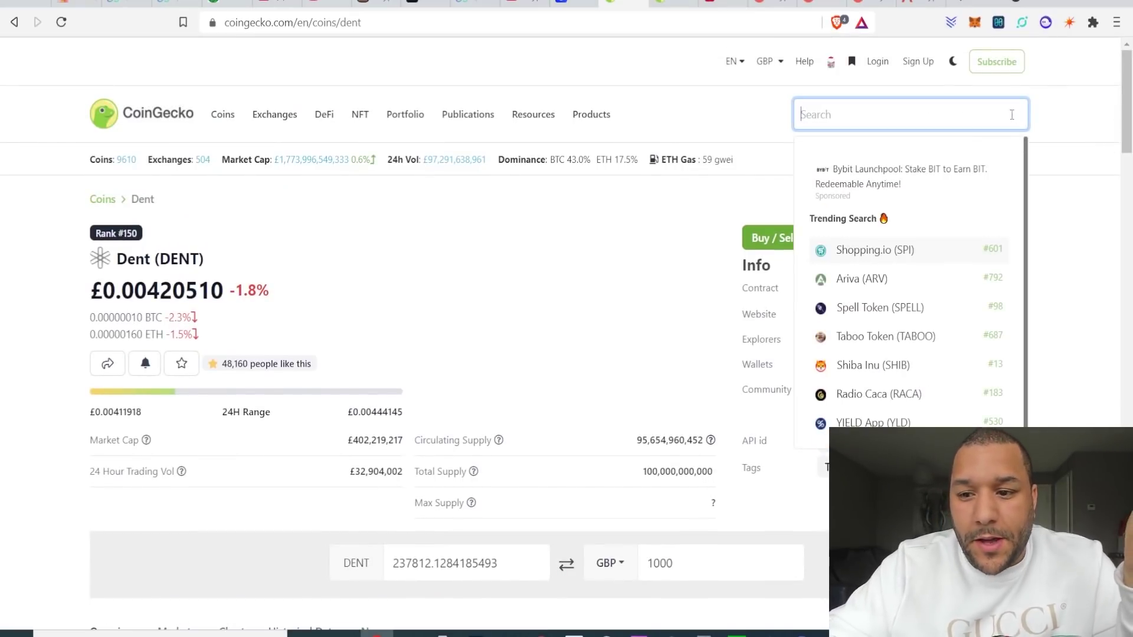
click(763, 122)
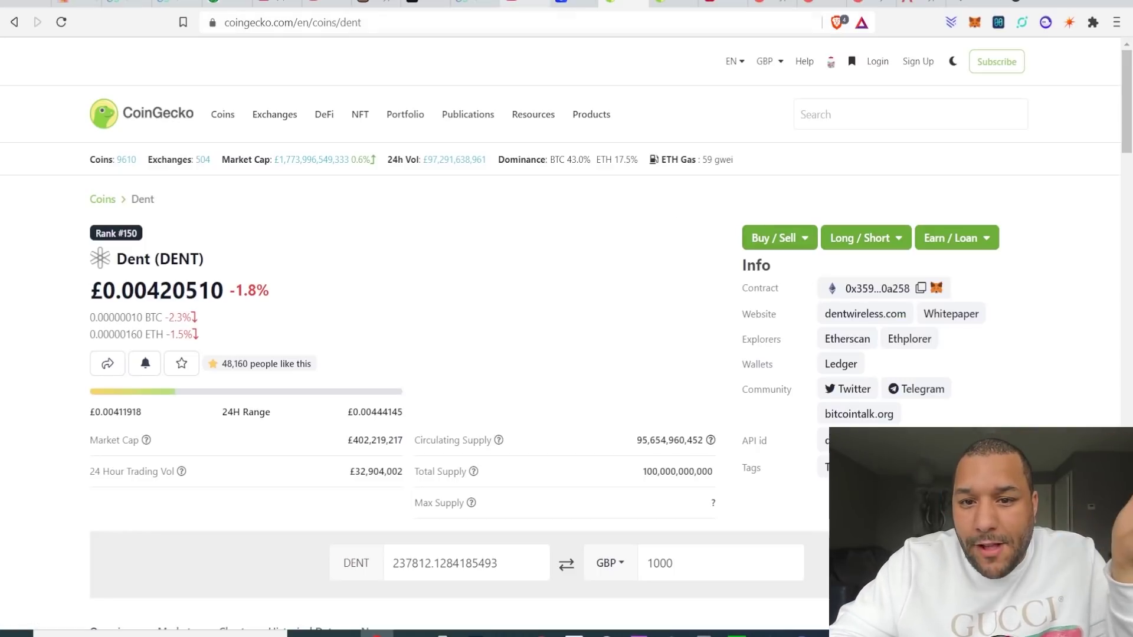
Search Crypto Gains videos for '5 penny', then return to the DENT Wireless page.
click(520, 2)
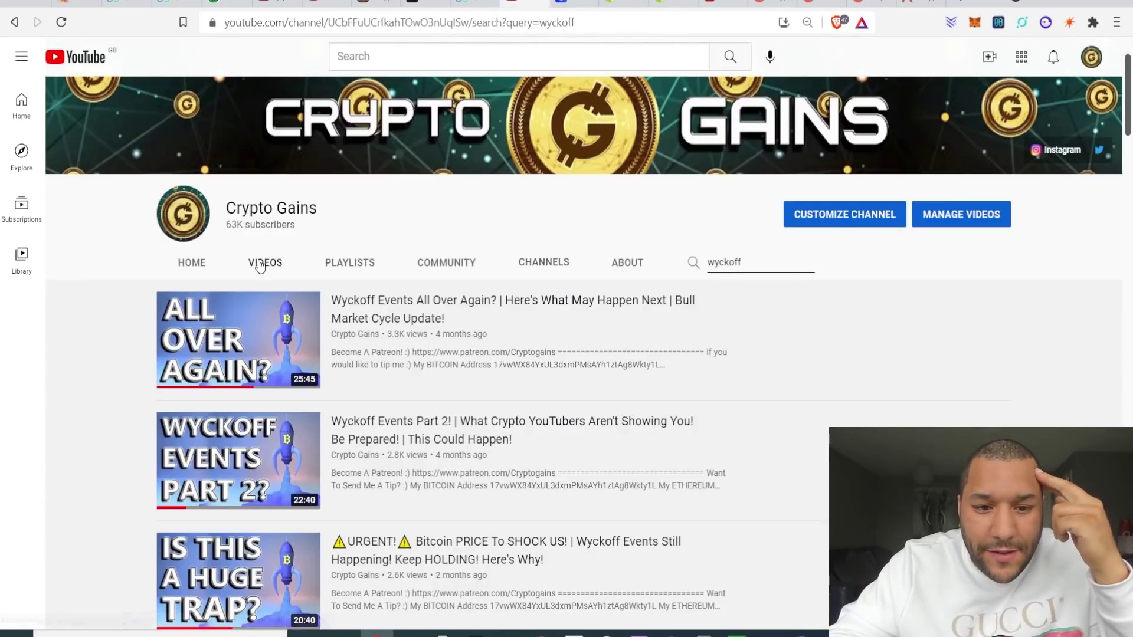
scroll(649, 299, down, 1)
text(5 penny)
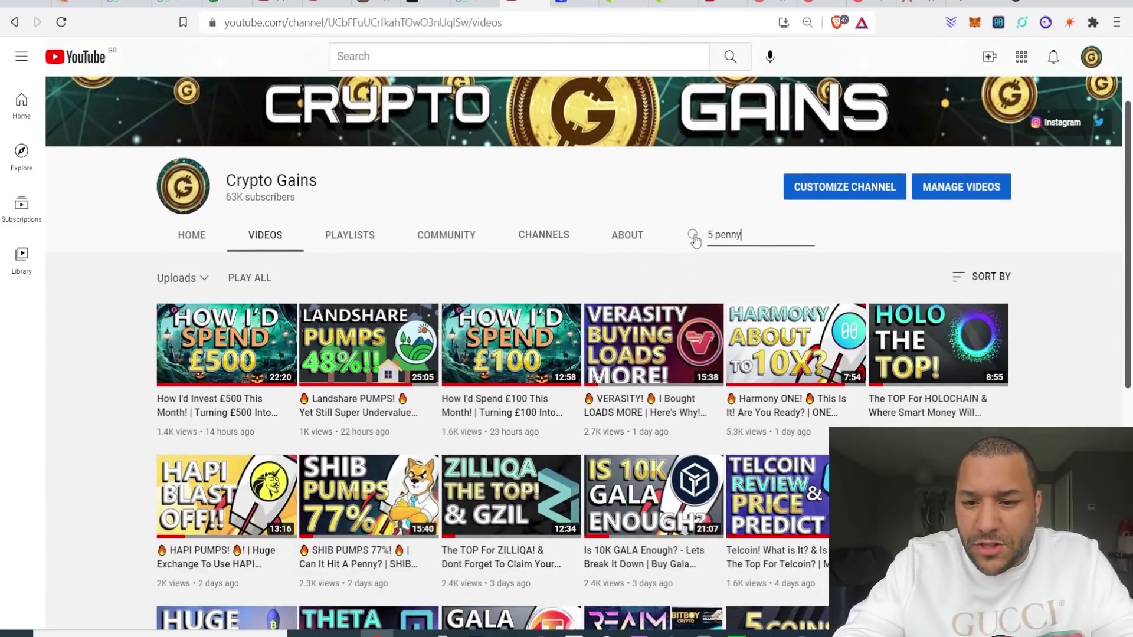
key(Return)
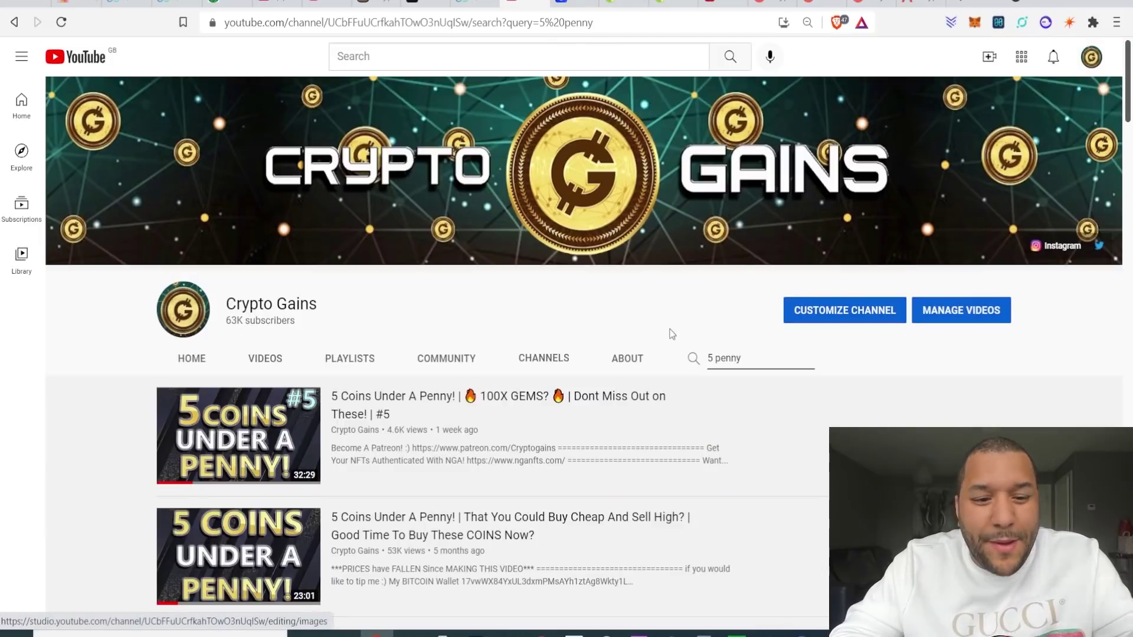
scroll(670, 334, down, 2)
scroll(671, 336, down, 1)
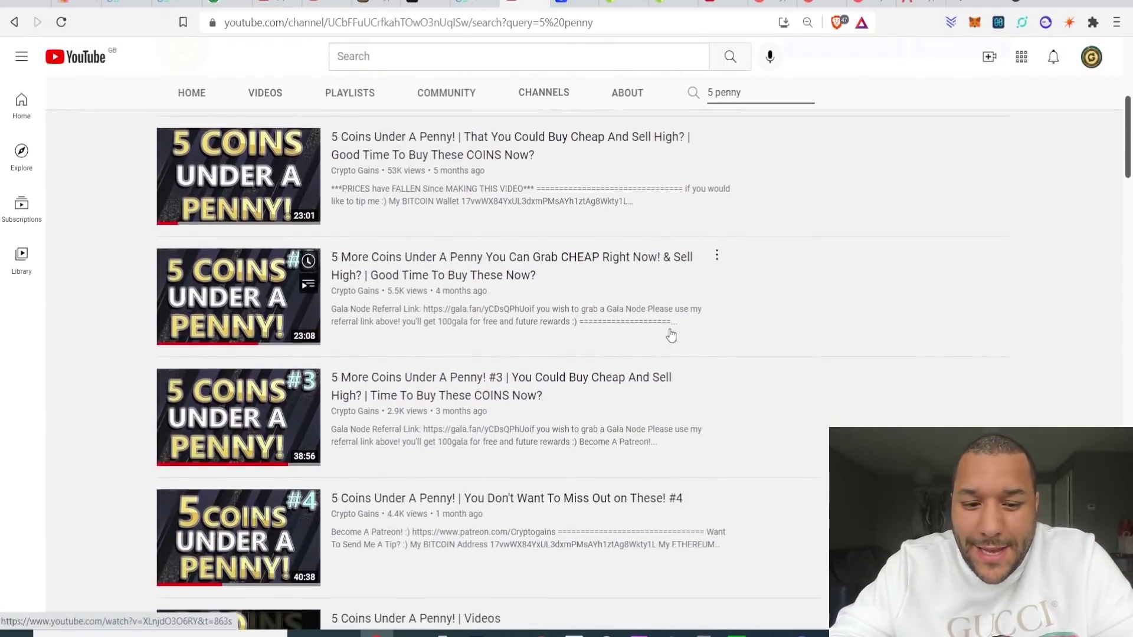
scroll(670, 334, down, 1)
scroll(670, 334, down, 1)
scroll(671, 333, up, 6)
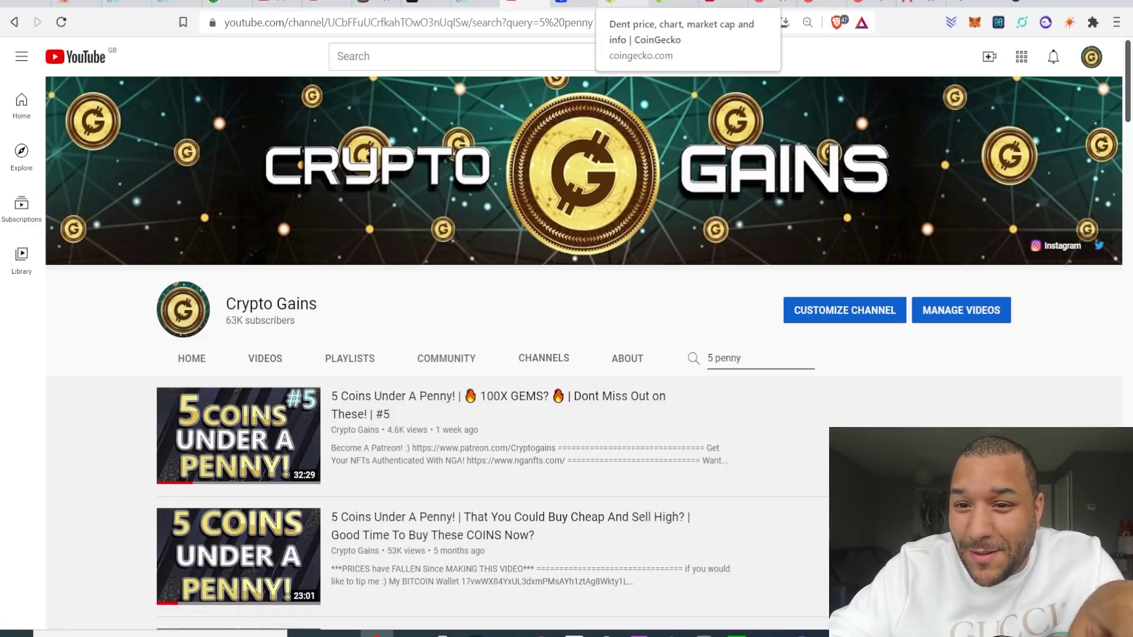
click(615, 4)
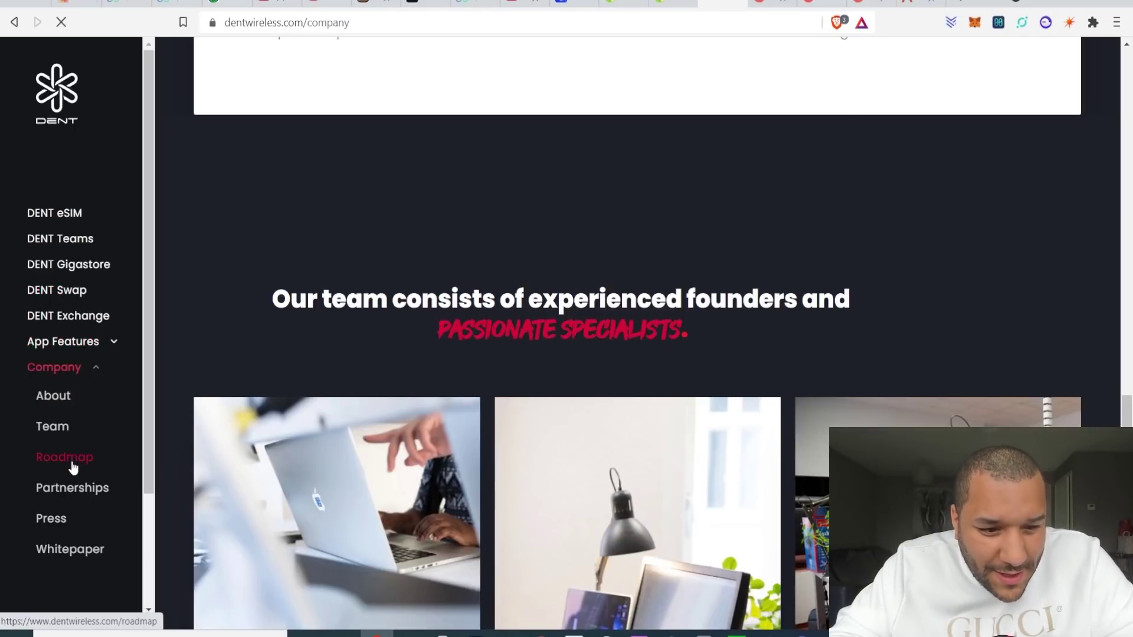
scroll(497, 290, down, 5)
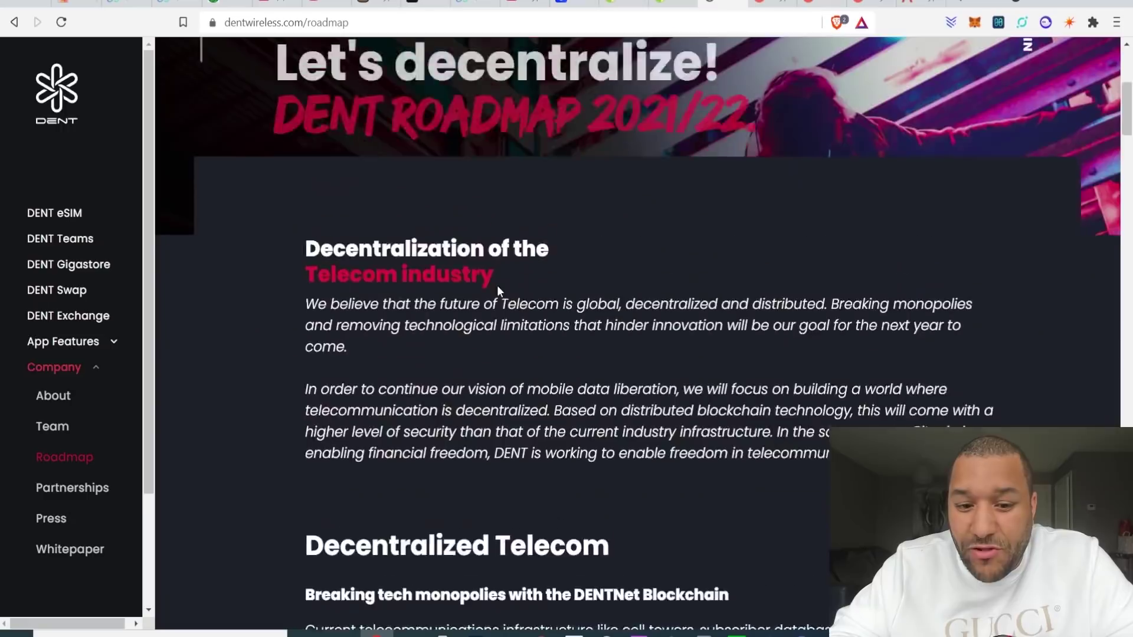
scroll(499, 288, down, 1)
scroll(499, 288, down, 1)
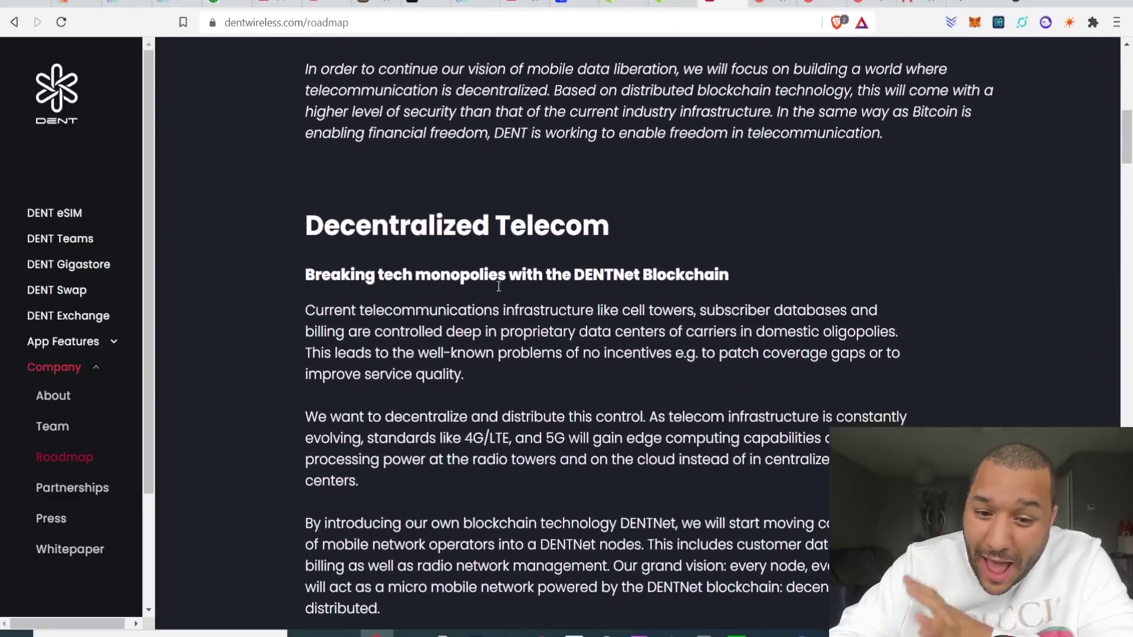
scroll(498, 286, up, 1)
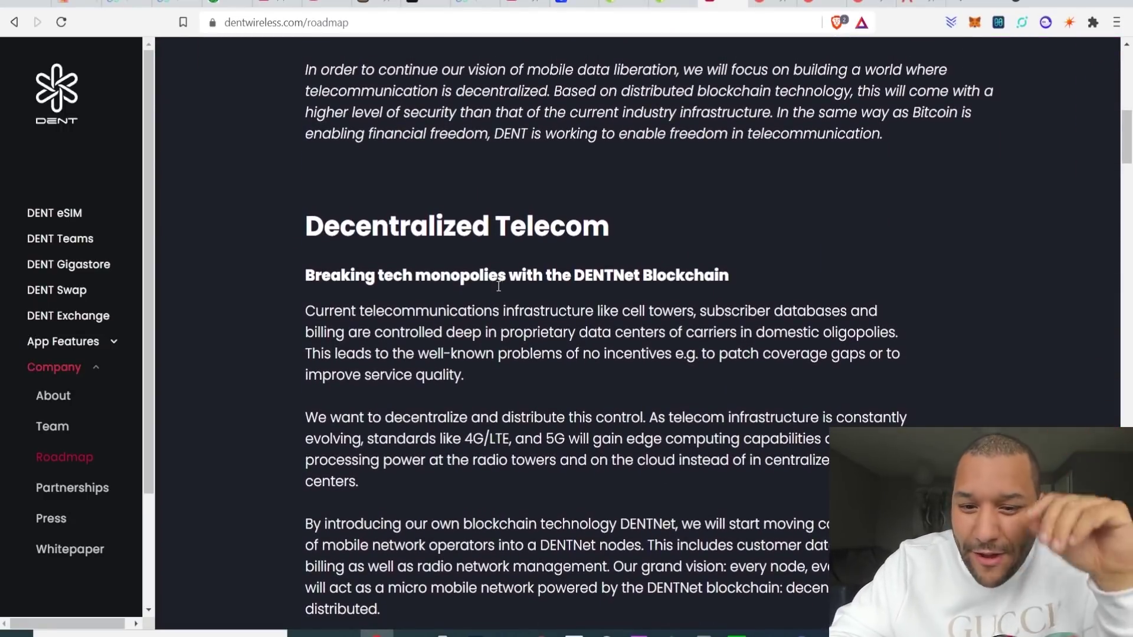
scroll(498, 286, down, 1)
scroll(497, 286, down, 1)
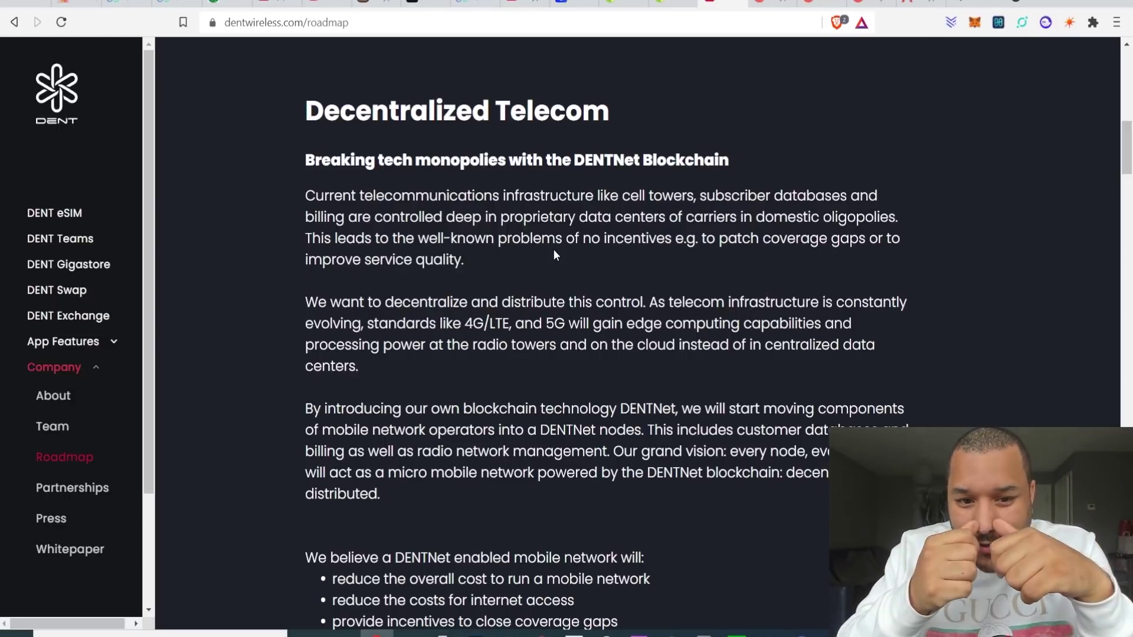
scroll(553, 262, down, 1)
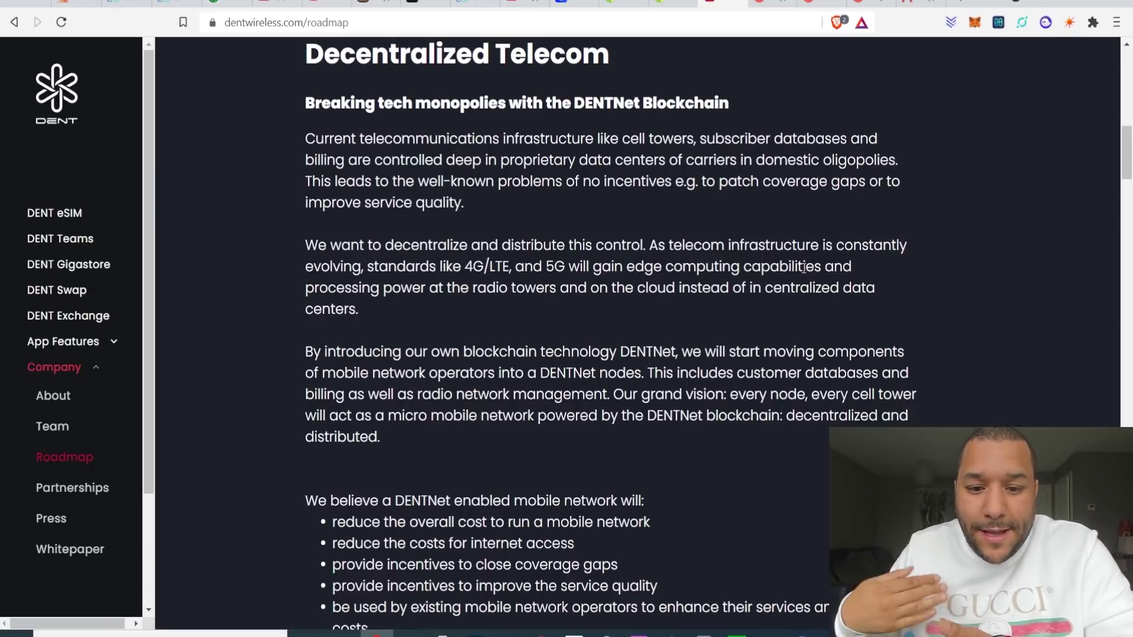
scroll(805, 267, down, 3)
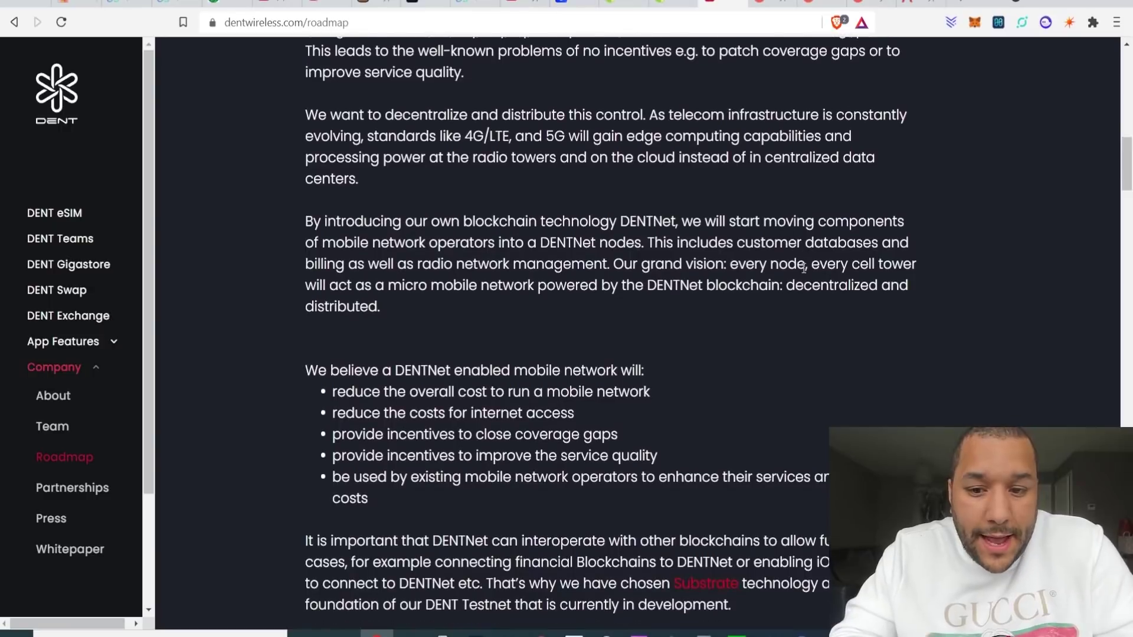
scroll(804, 266, down, 1)
scroll(804, 267, down, 1)
scroll(804, 266, down, 1)
scroll(804, 266, down, 1)
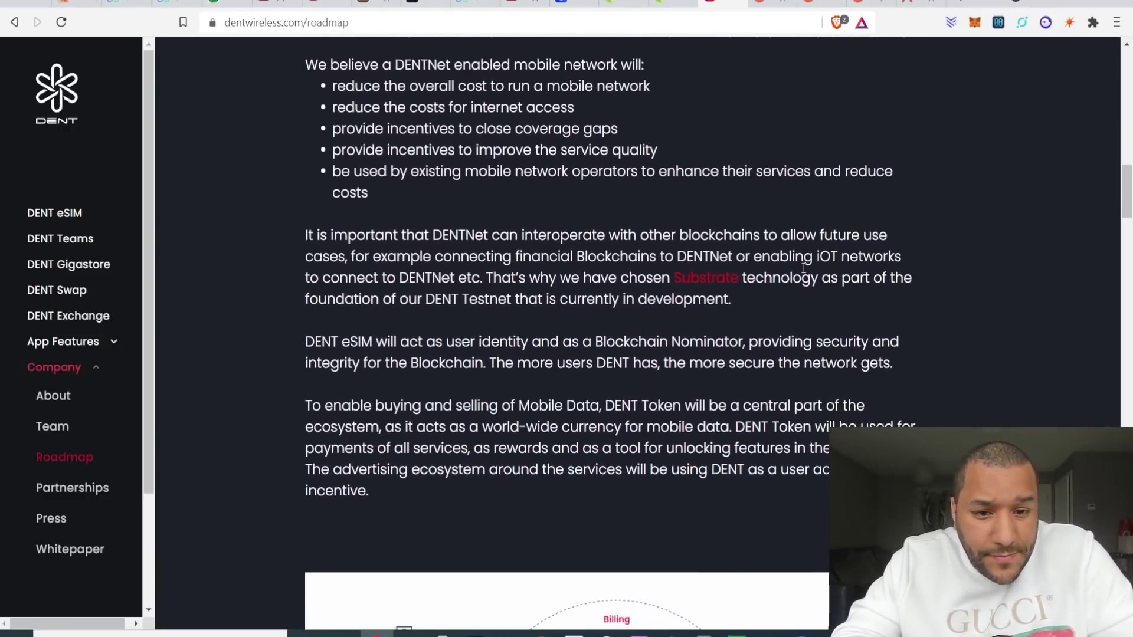
scroll(805, 267, down, 3)
scroll(804, 266, down, 2)
scroll(804, 266, down, 1)
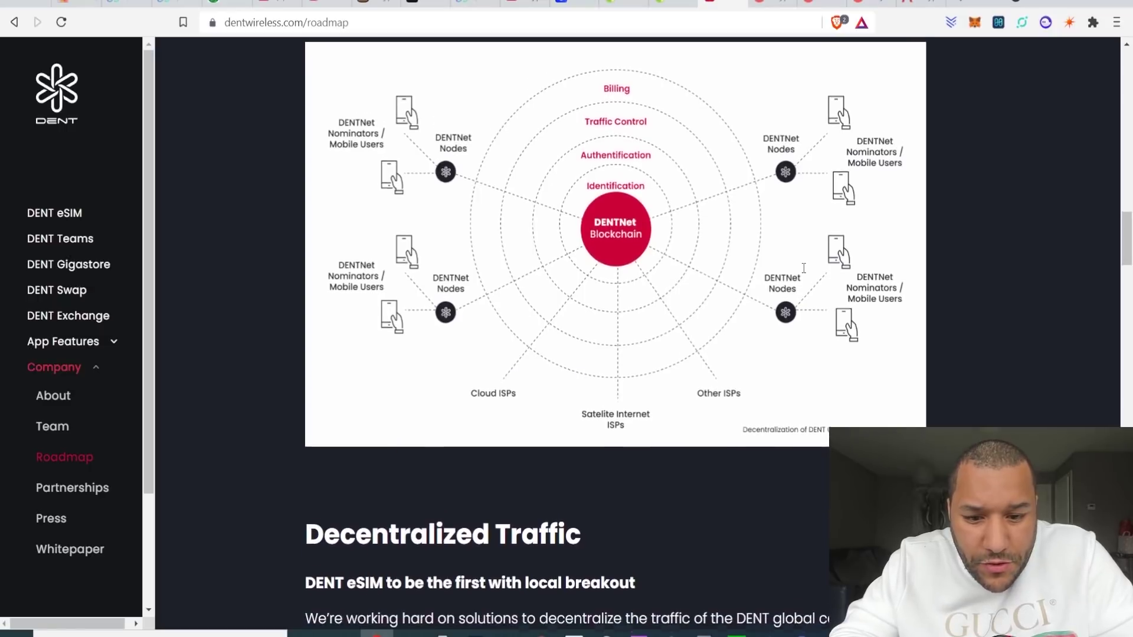
scroll(803, 268, up, 3)
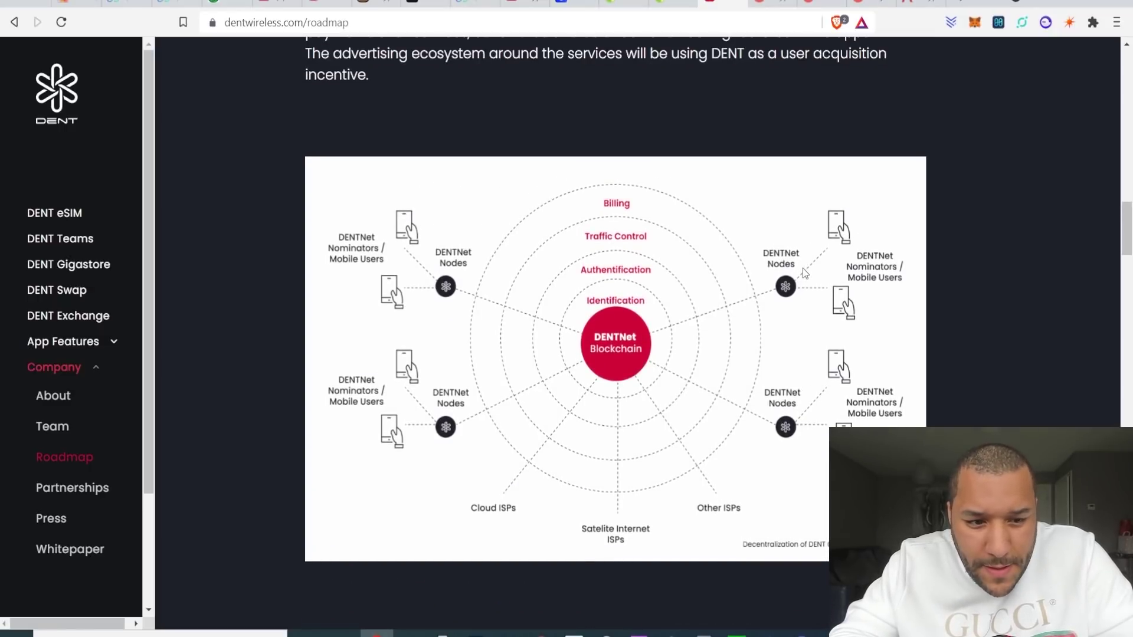
scroll(804, 267, down, 1)
scroll(803, 268, down, 1)
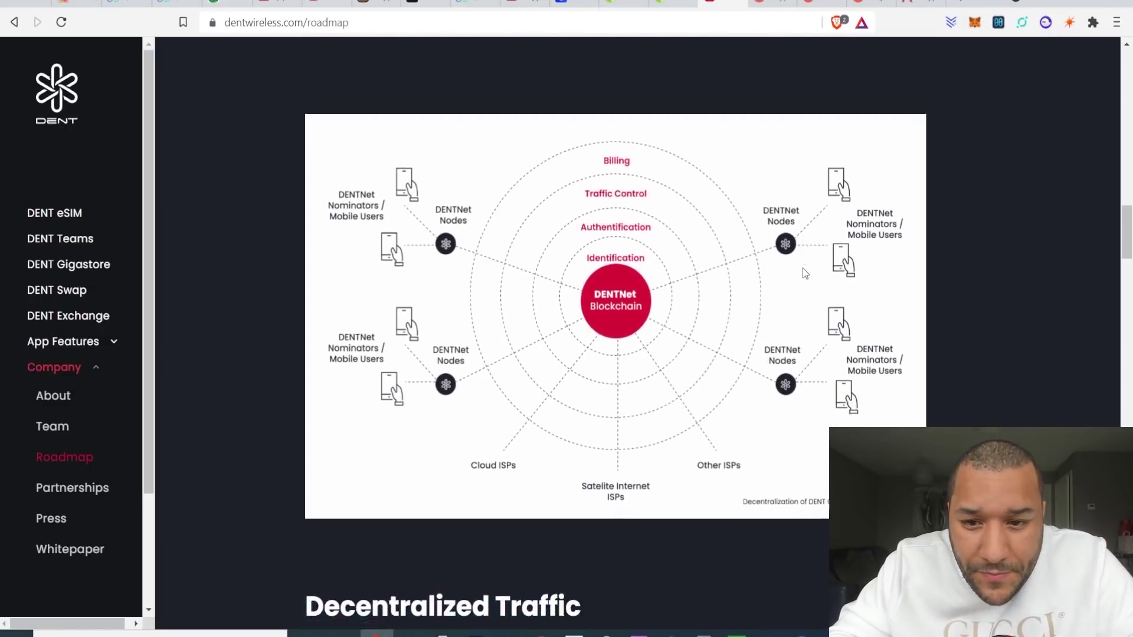
scroll(803, 268, down, 1)
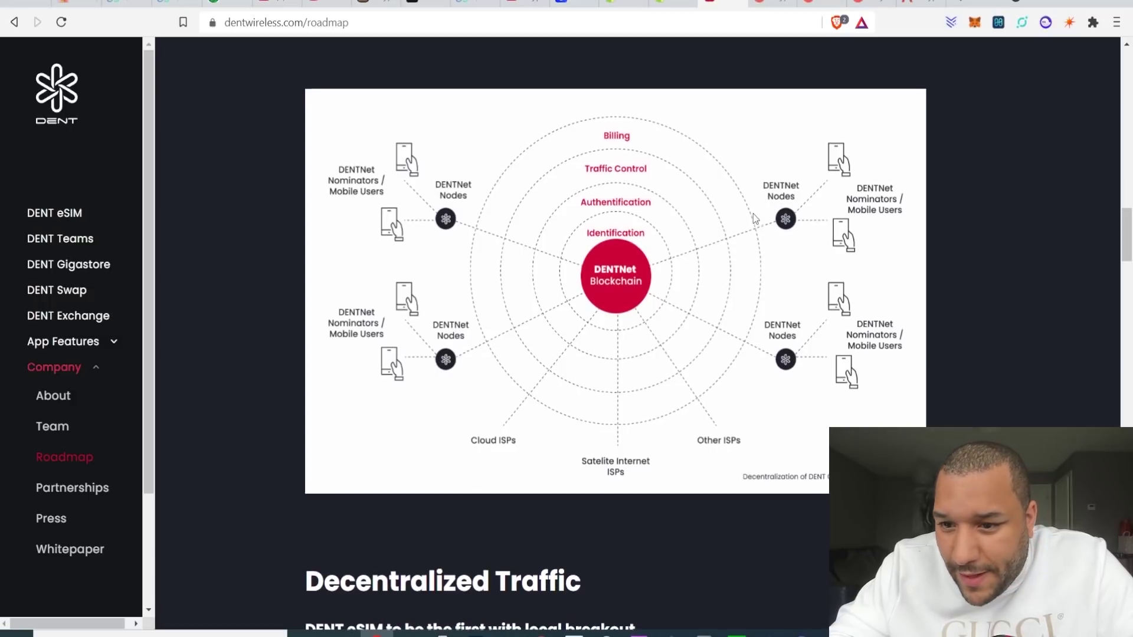
scroll(753, 219, down, 1)
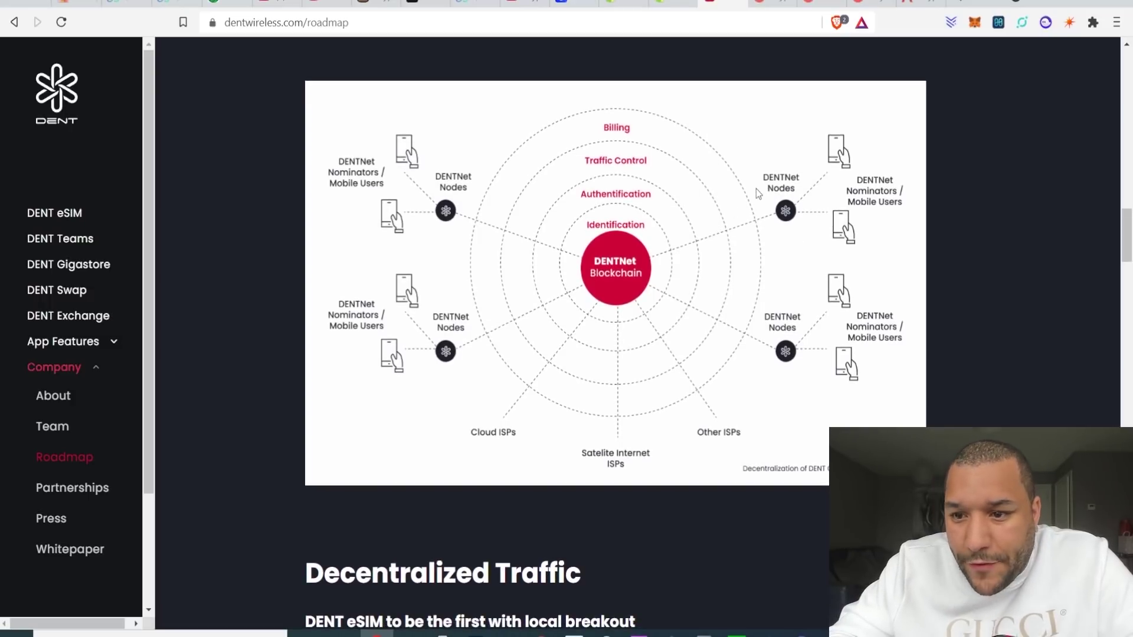
scroll(726, 206, down, 2)
scroll(718, 203, down, 3)
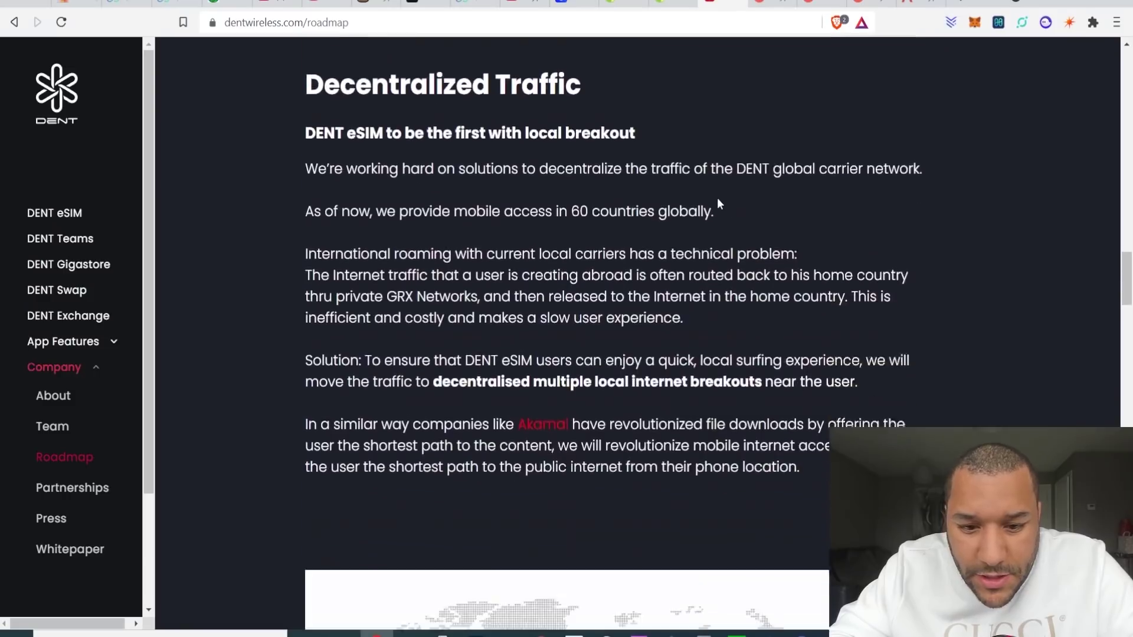
scroll(718, 203, down, 2)
scroll(718, 203, down, 1)
scroll(718, 203, down, 1)
scroll(719, 203, down, 1)
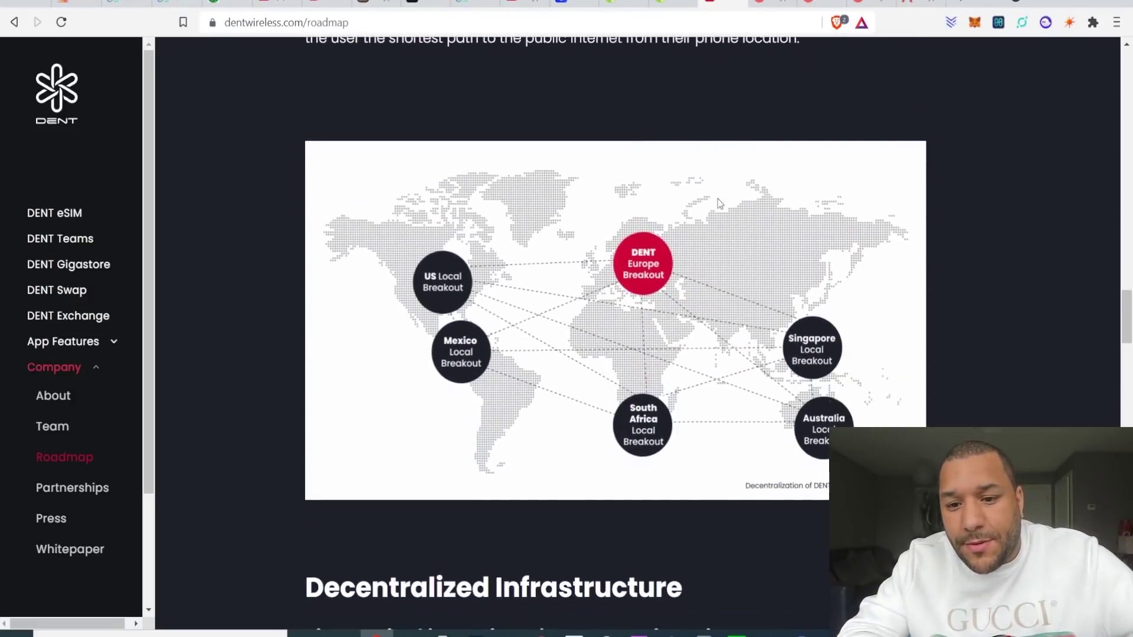
scroll(718, 203, down, 2)
scroll(718, 202, down, 1)
scroll(717, 203, down, 1)
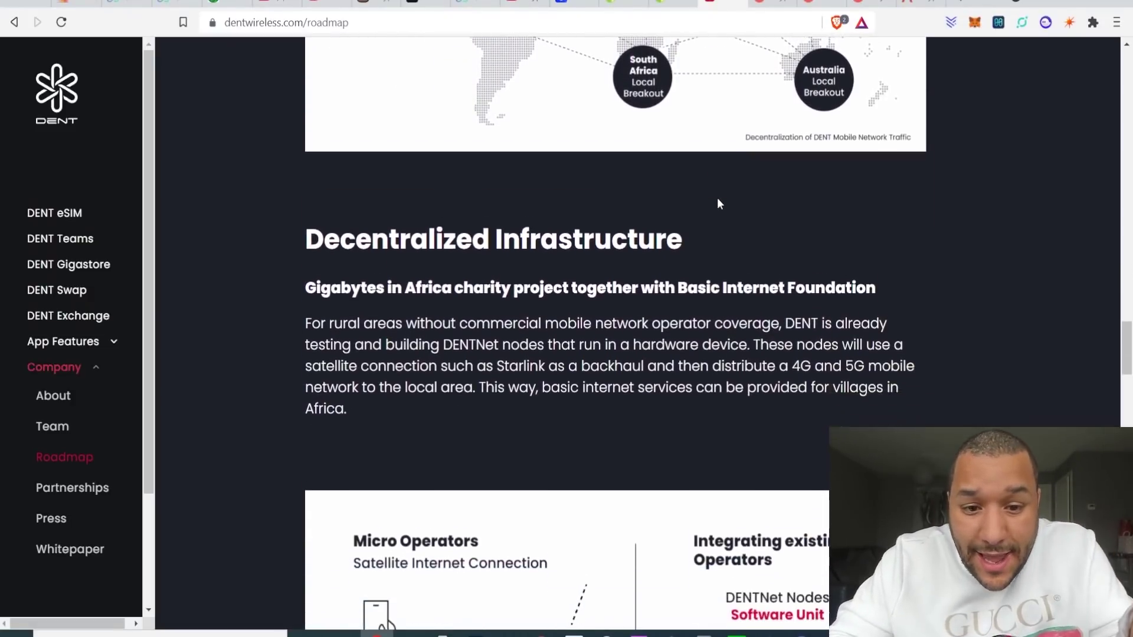
scroll(719, 203, down, 1)
scroll(718, 203, down, 2)
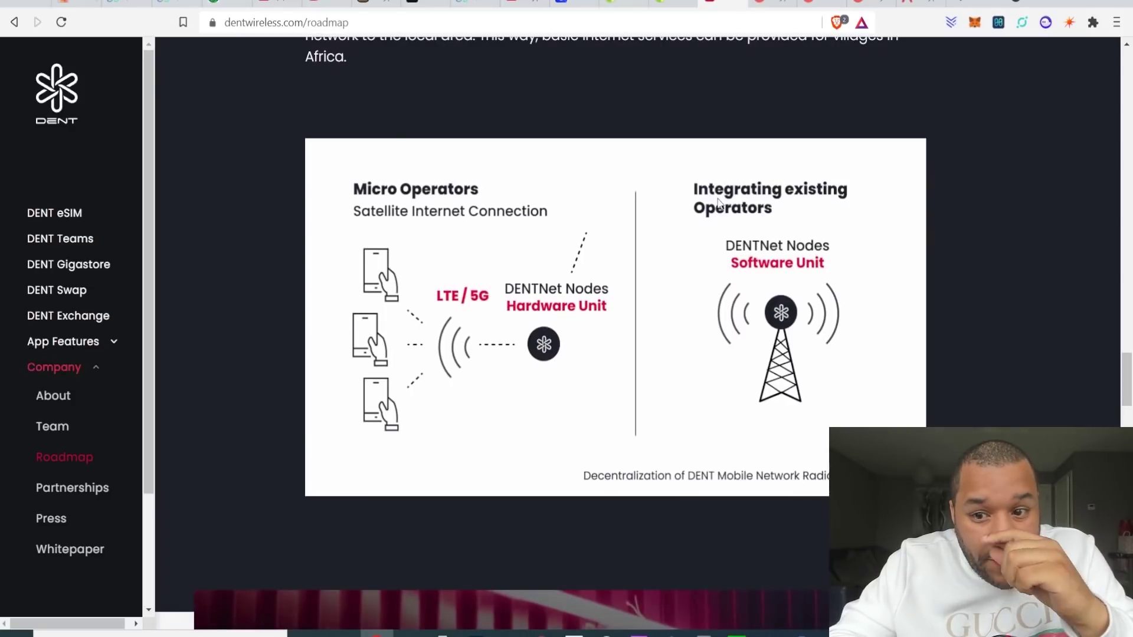
scroll(718, 202, down, 1)
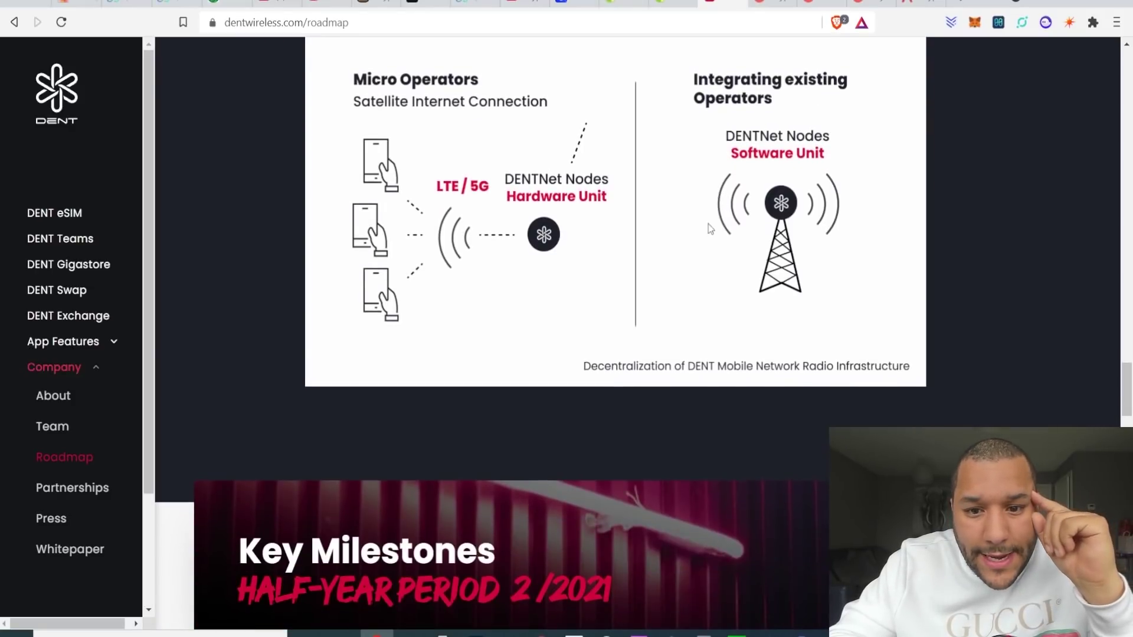
scroll(613, 213, down, 1)
scroll(741, 289, down, 2)
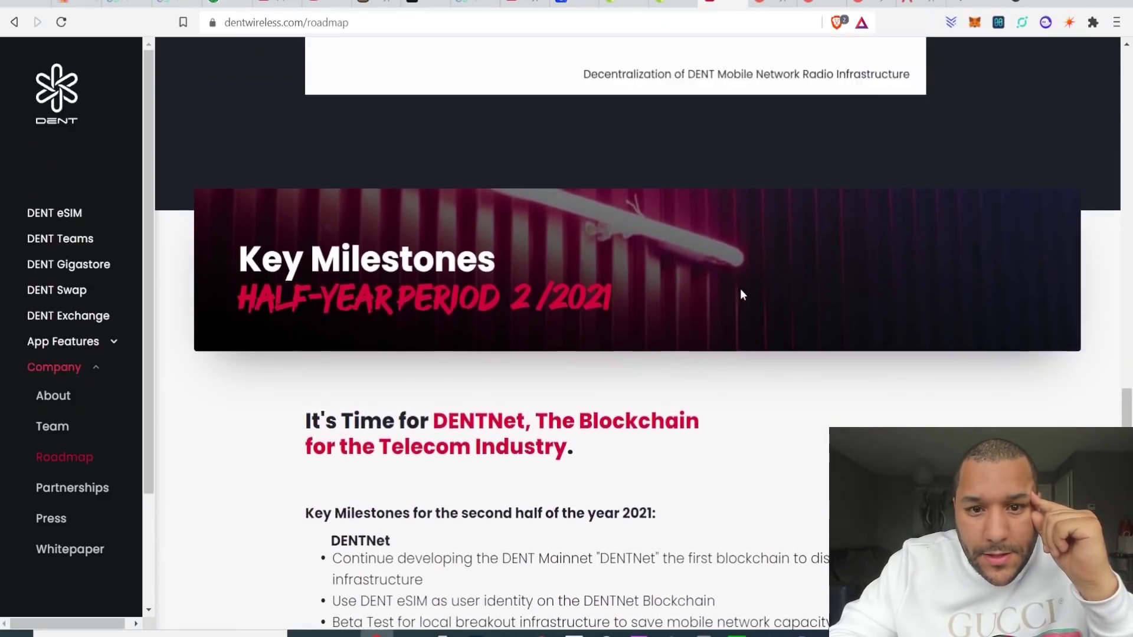
scroll(740, 289, up, 5)
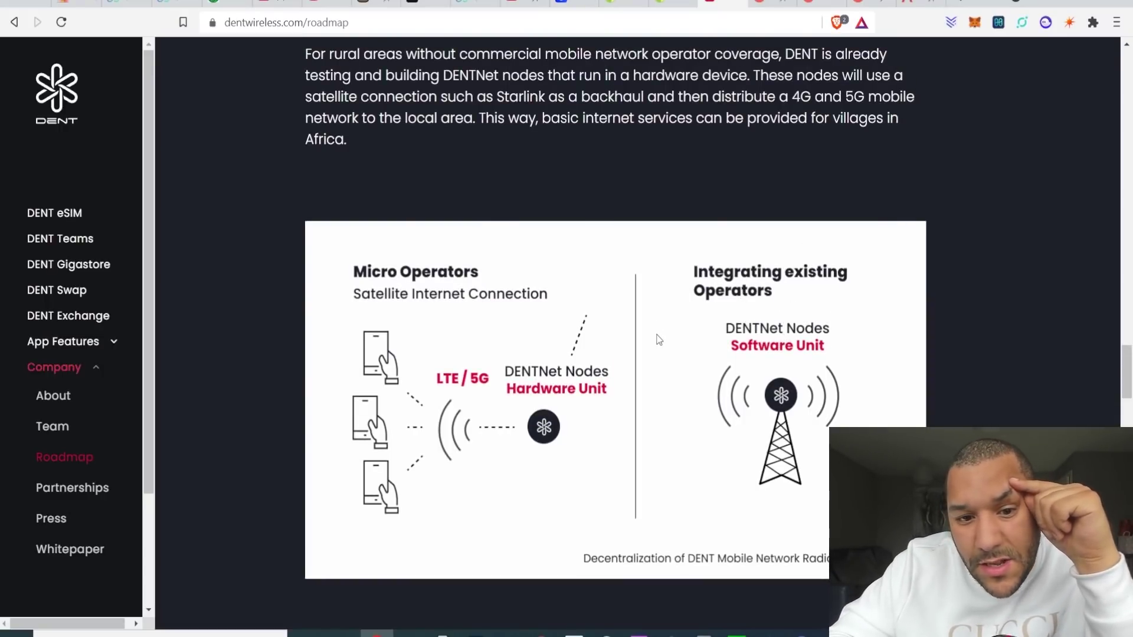
scroll(659, 338, down, 1)
scroll(658, 339, down, 1)
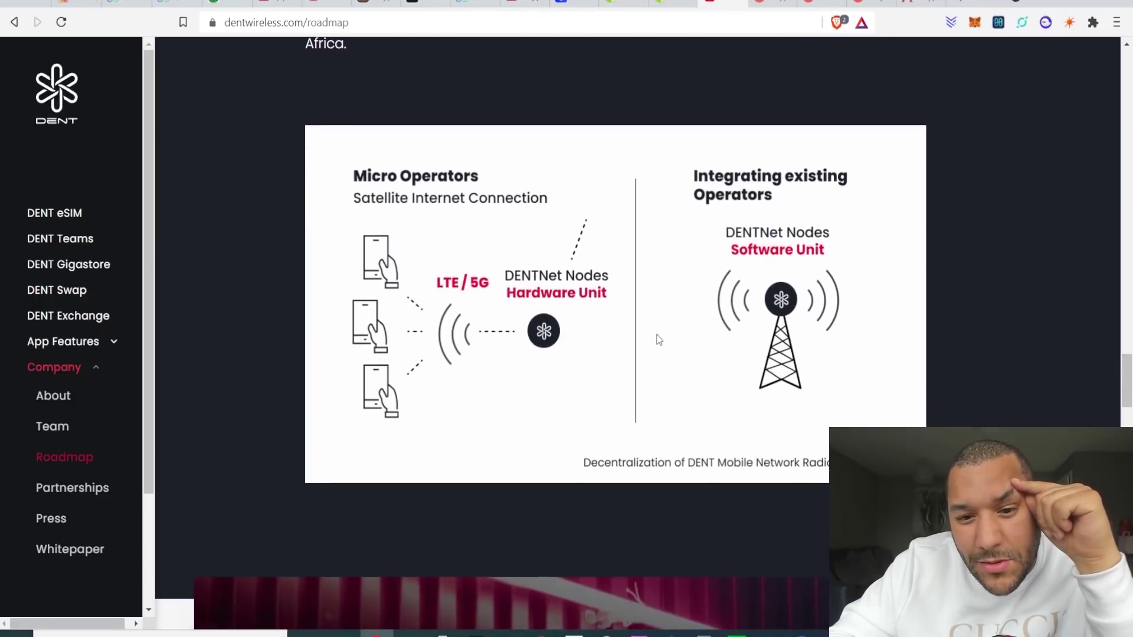
scroll(657, 339, down, 1)
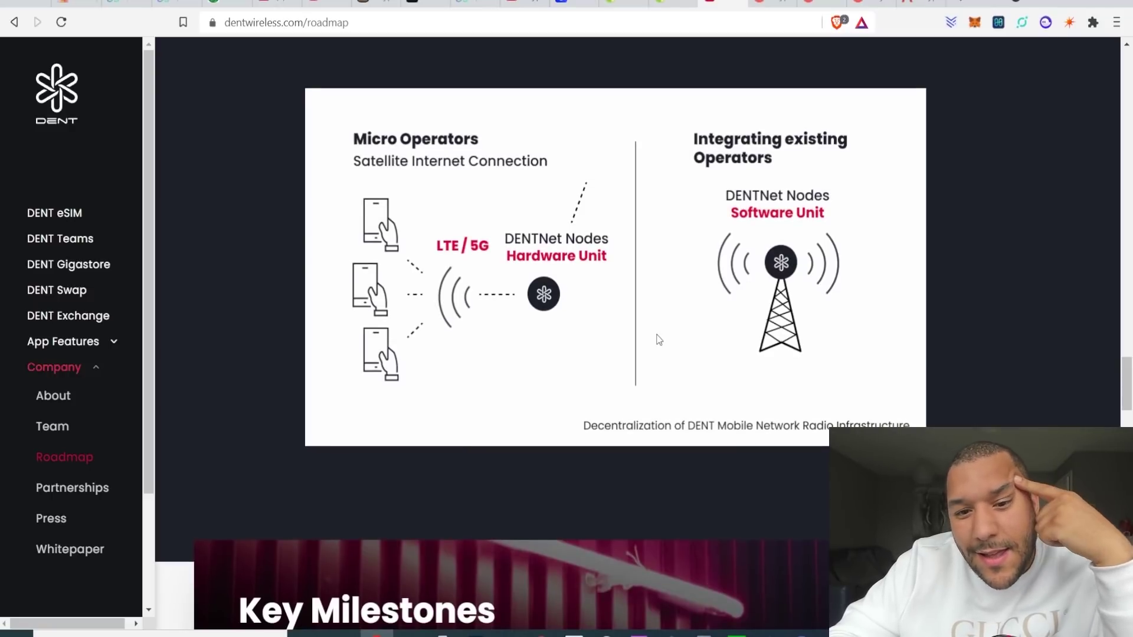
scroll(658, 339, down, 2)
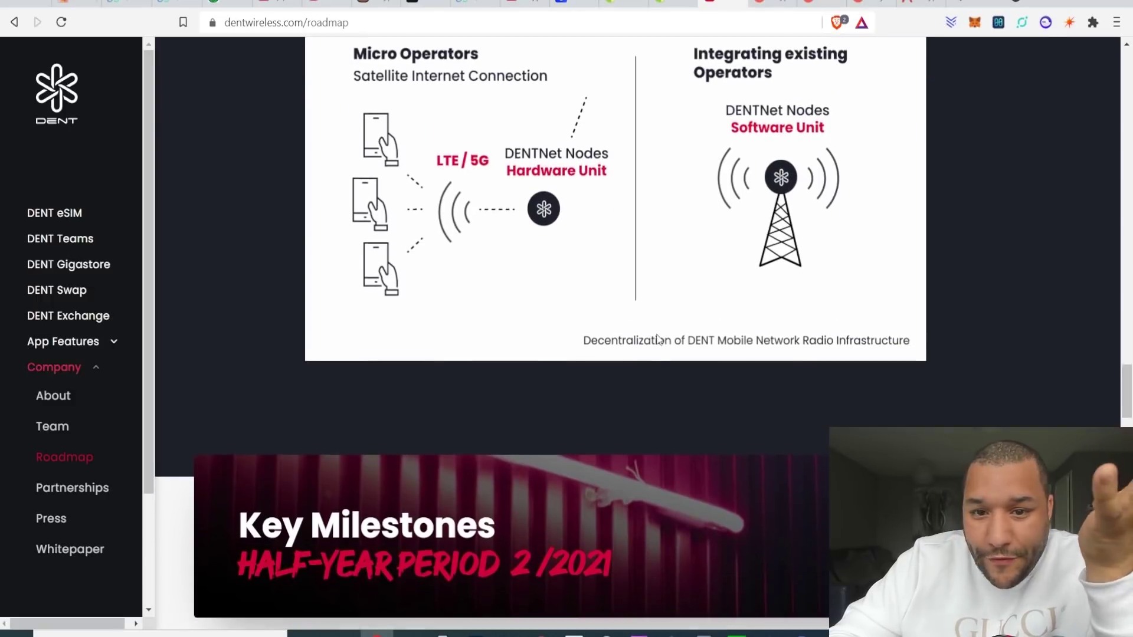
scroll(658, 340, down, 3)
scroll(656, 334, down, 2)
scroll(656, 334, down, 2)
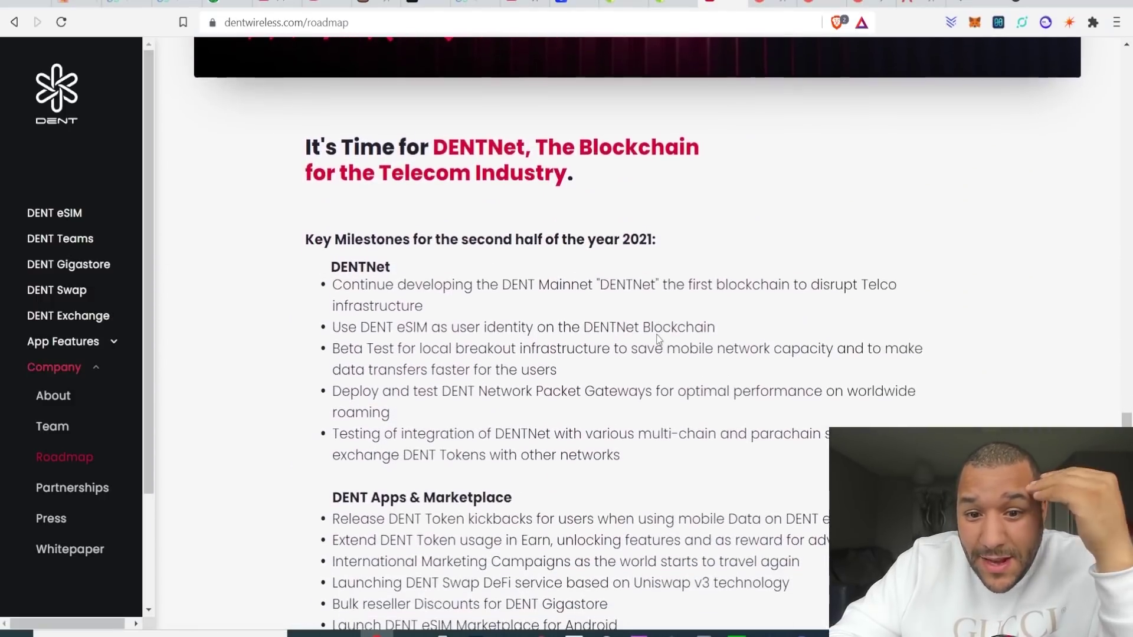
scroll(658, 340, down, 1)
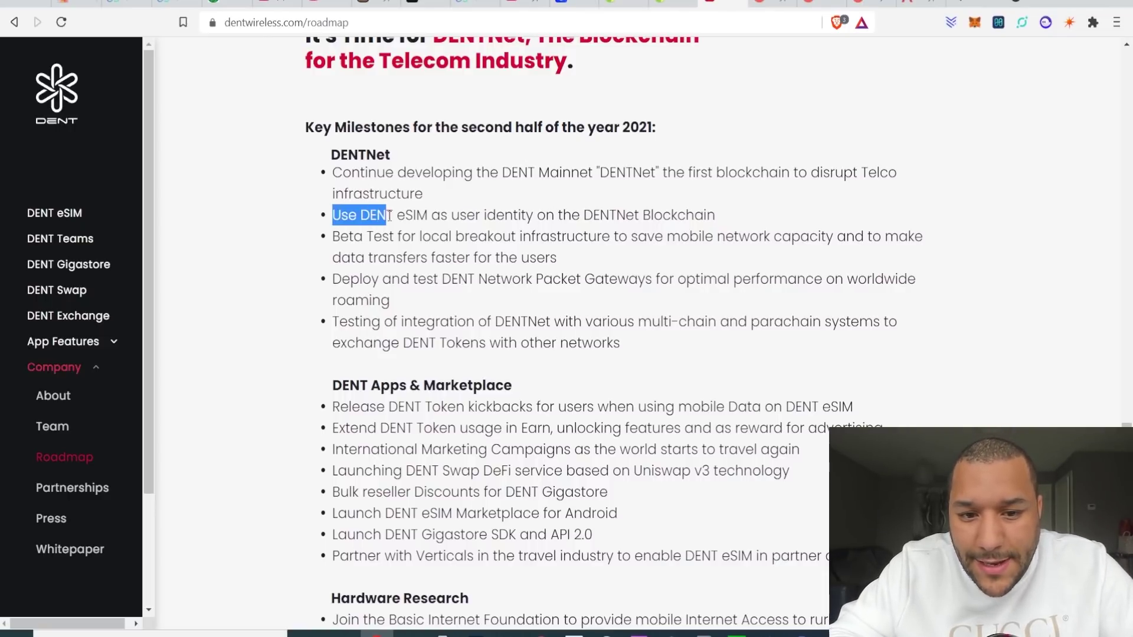
Highlight the DENT eSIM as identity milestone, then clear the highlight.
drag(336, 222, 420, 216)
click(438, 215)
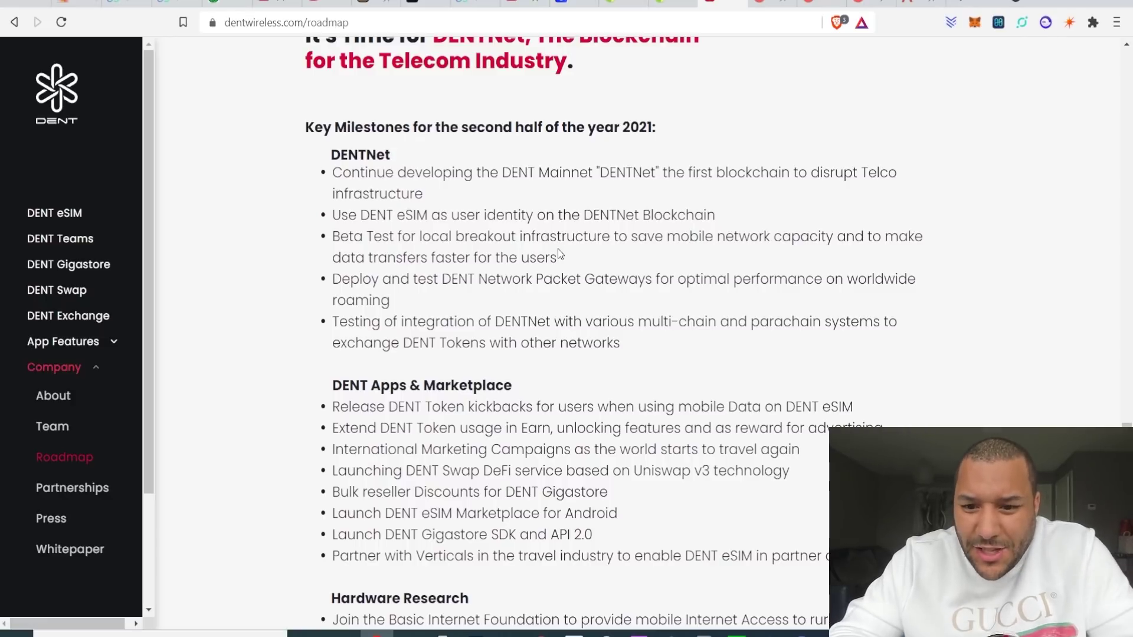
scroll(558, 248, down, 2)
scroll(559, 249, down, 1)
scroll(558, 248, down, 1)
scroll(558, 252, down, 2)
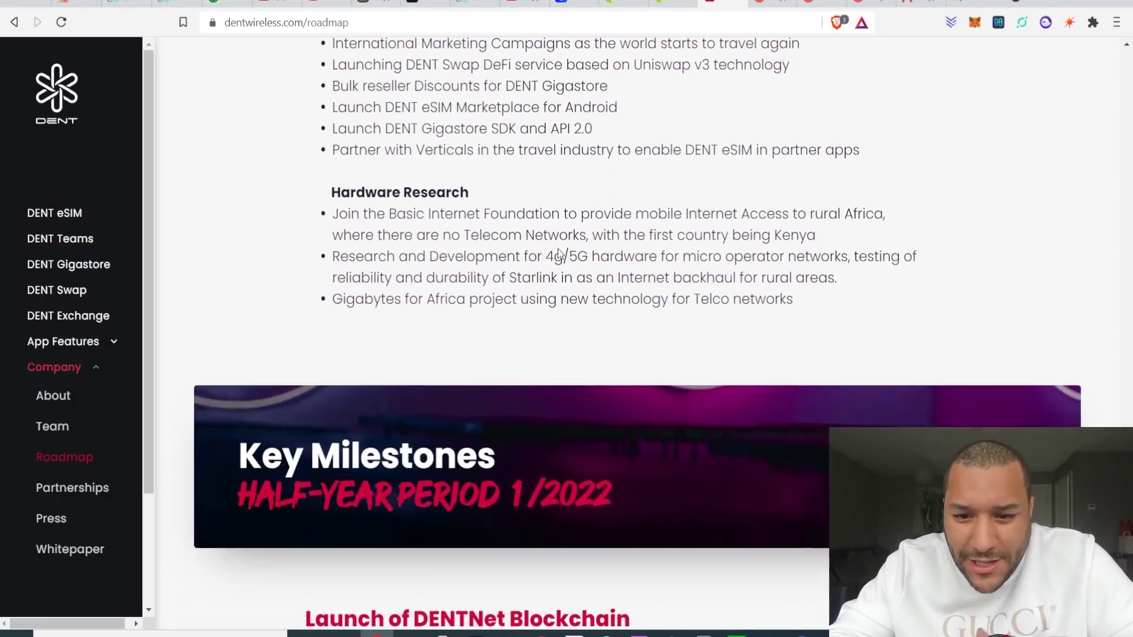
scroll(558, 252, down, 1)
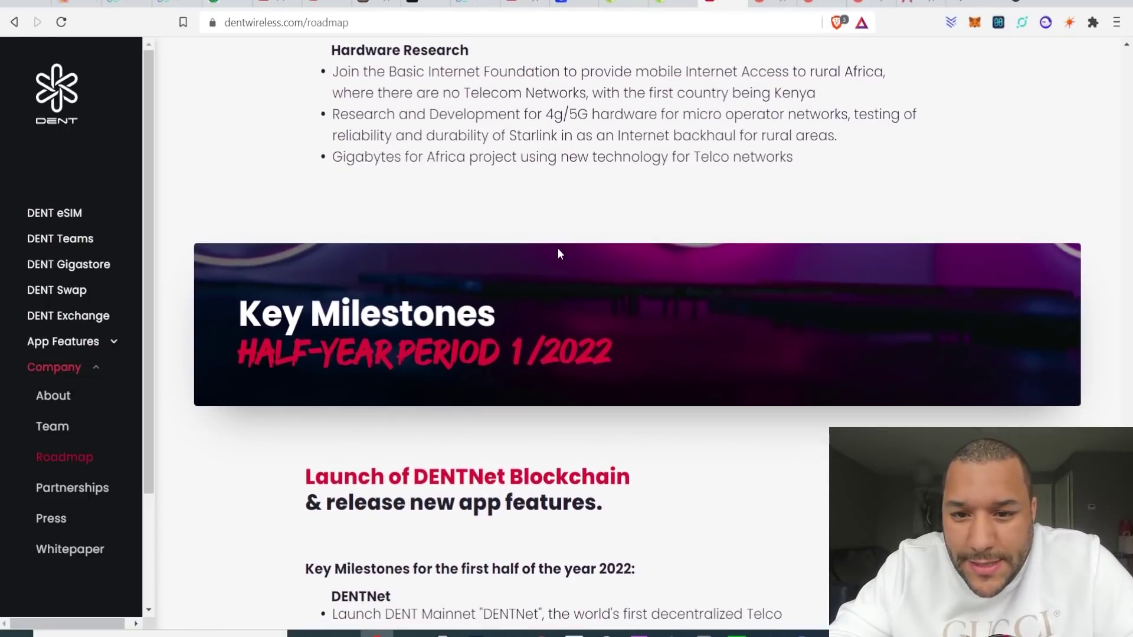
scroll(557, 254, down, 1)
scroll(558, 255, down, 1)
scroll(559, 254, down, 1)
scroll(558, 249, down, 2)
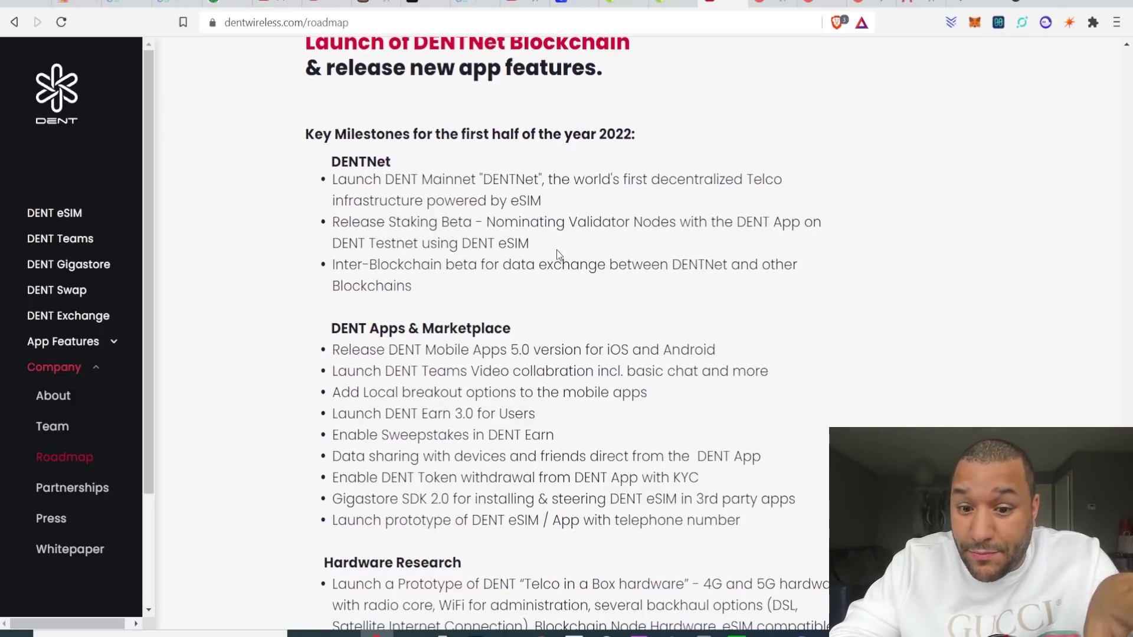
scroll(557, 250, down, 1)
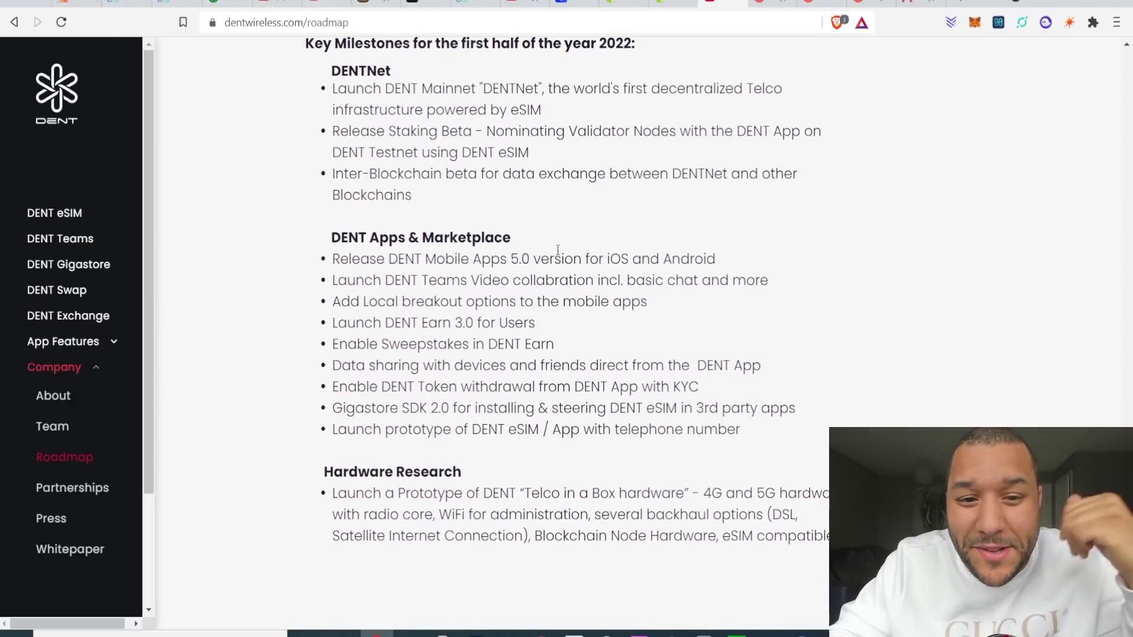
scroll(558, 251, up, 1)
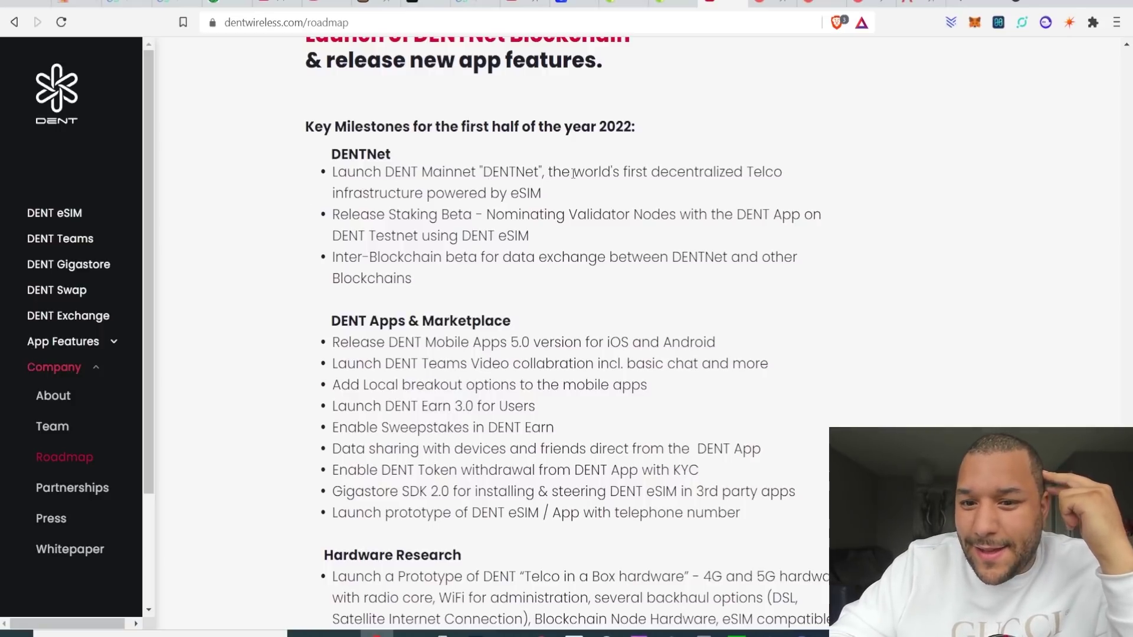
click(619, 3)
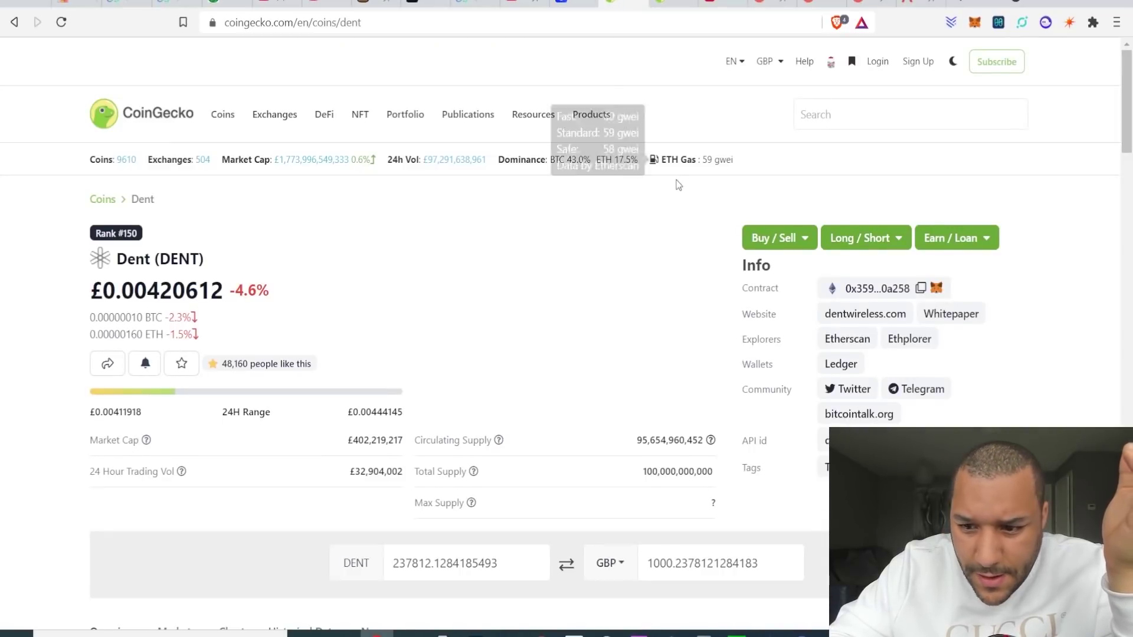
scroll(675, 182, down, 1)
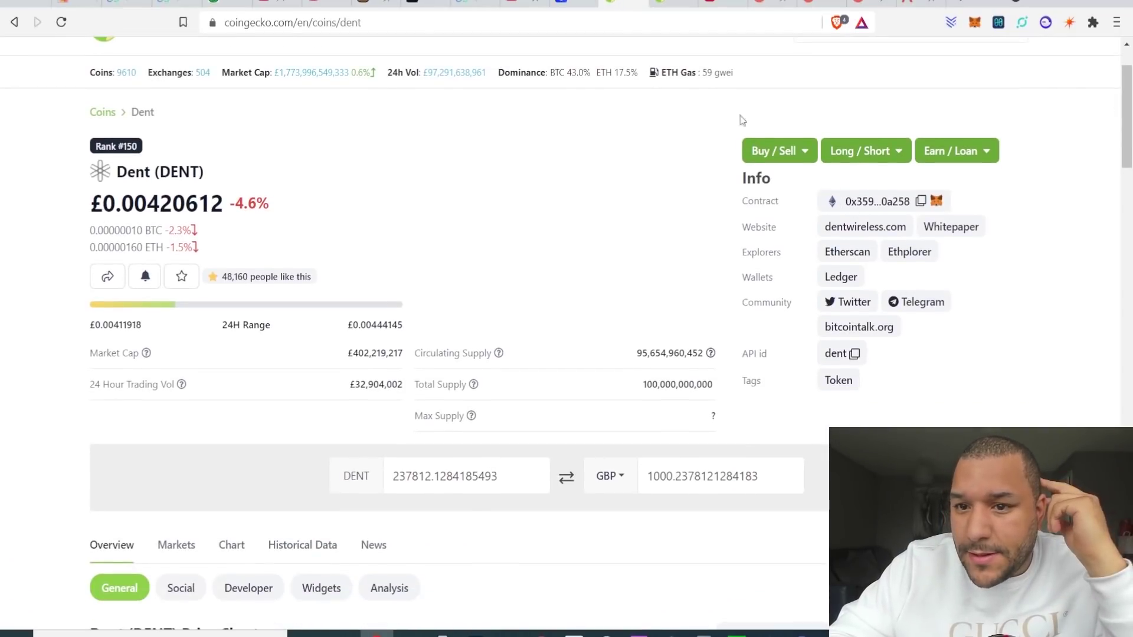
click(720, 3)
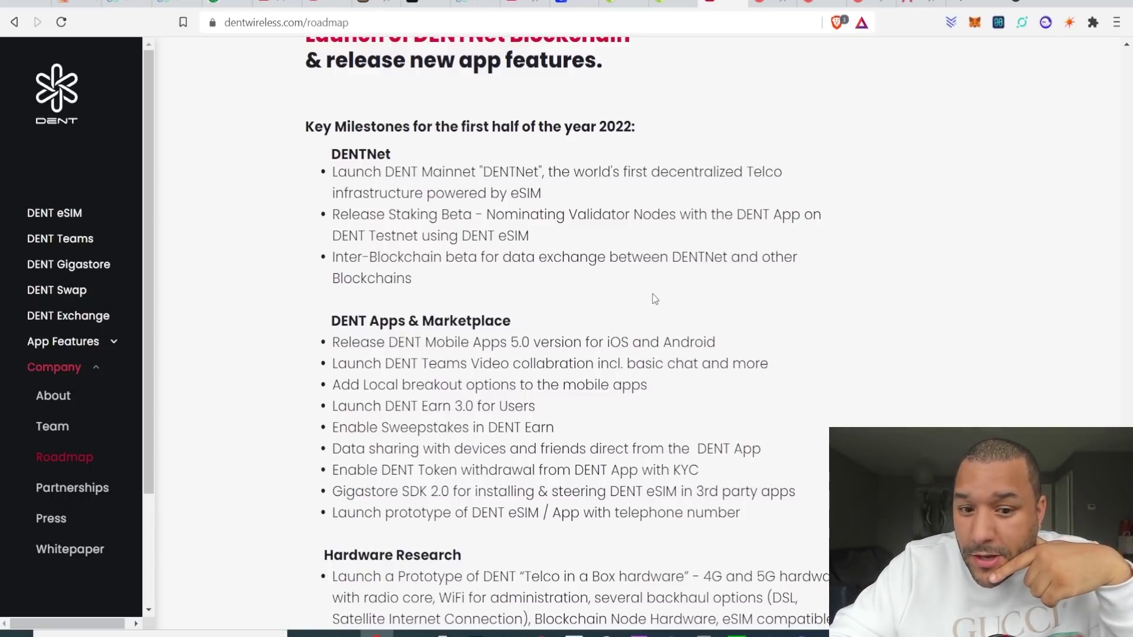
scroll(654, 299, down, 1)
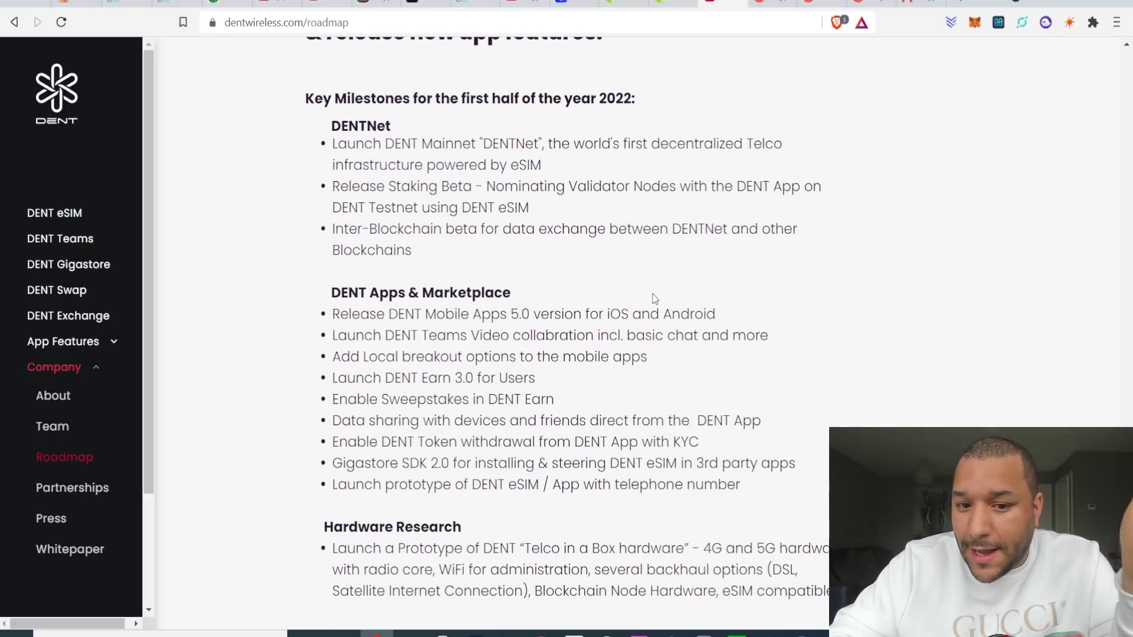
scroll(653, 299, down, 2)
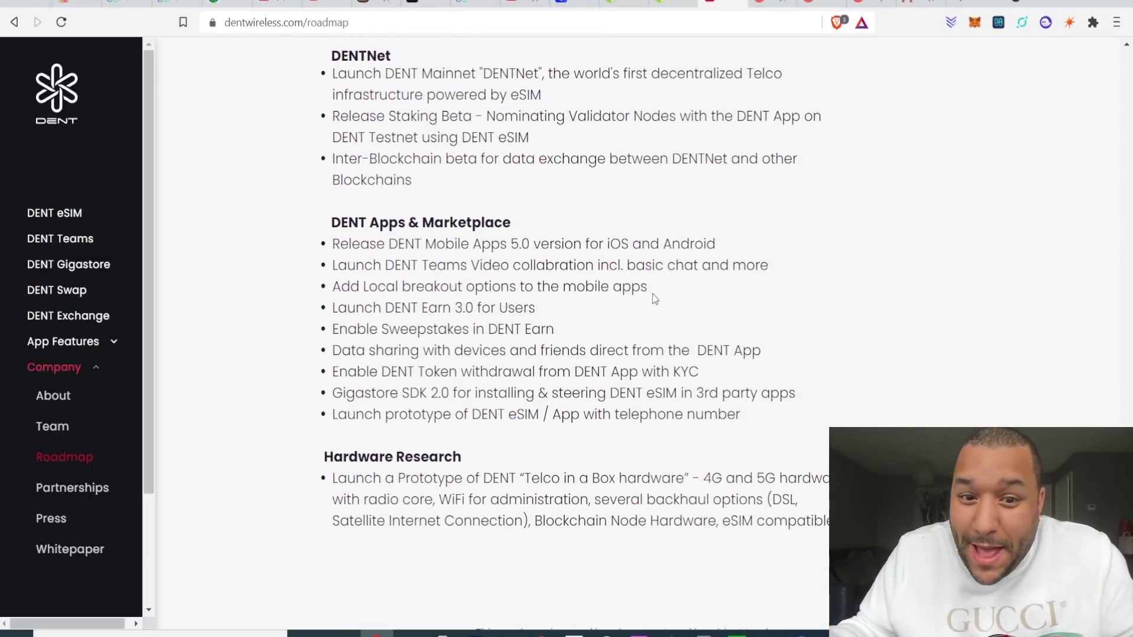
scroll(622, 278, up, 1)
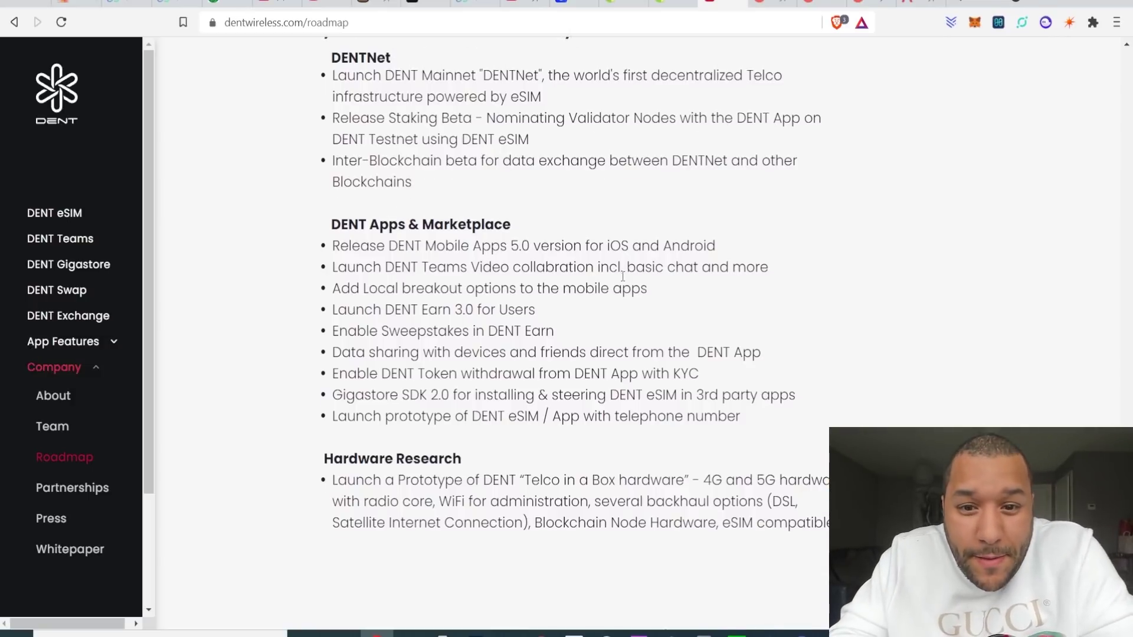
scroll(623, 277, up, 3)
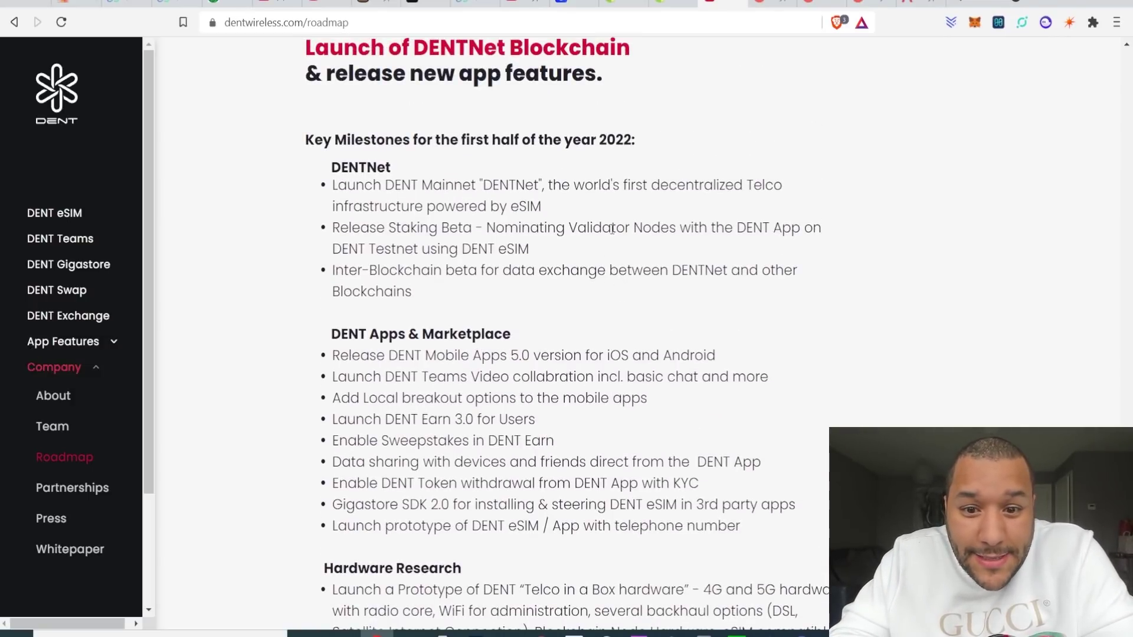
scroll(613, 229, down, 2)
scroll(611, 297, down, 1)
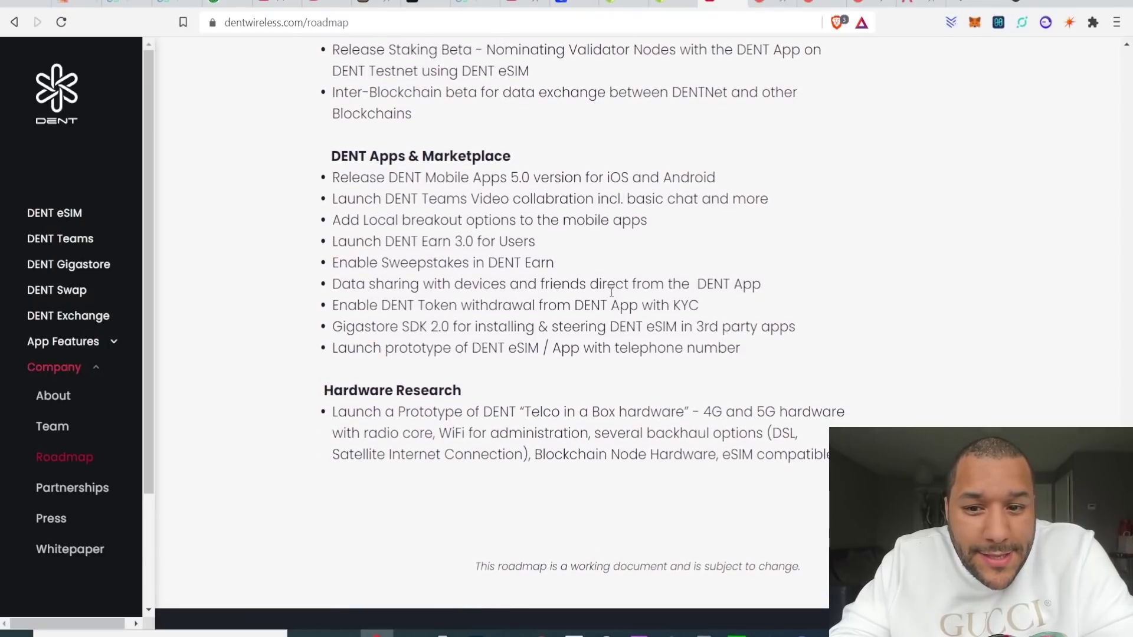
scroll(611, 293, down, 1)
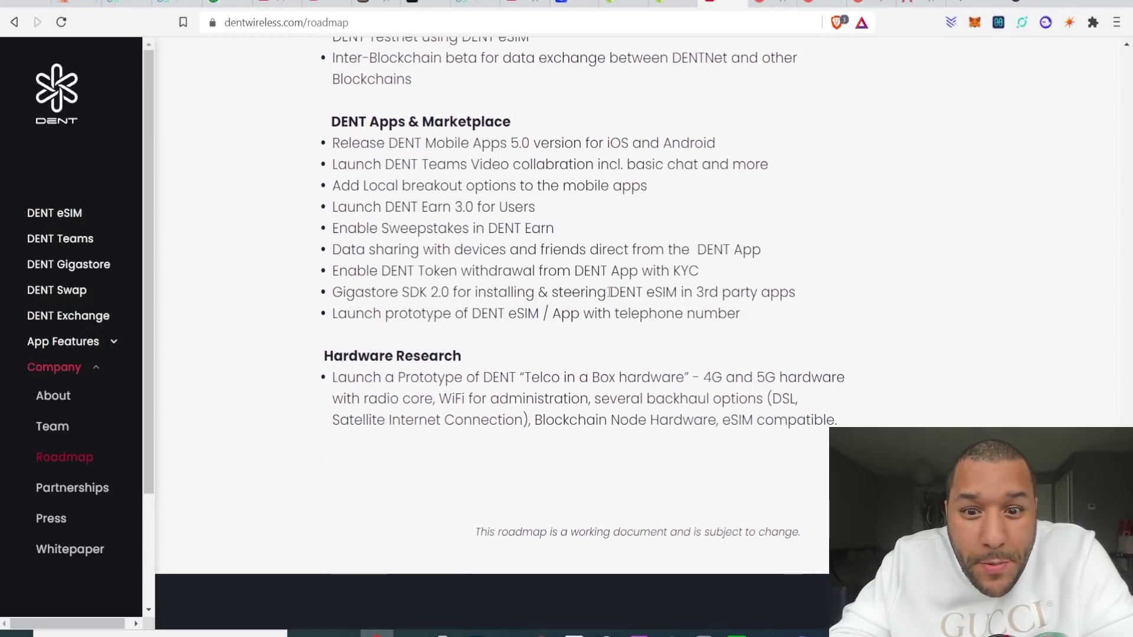
scroll(609, 293, down, 1)
scroll(610, 296, down, 1)
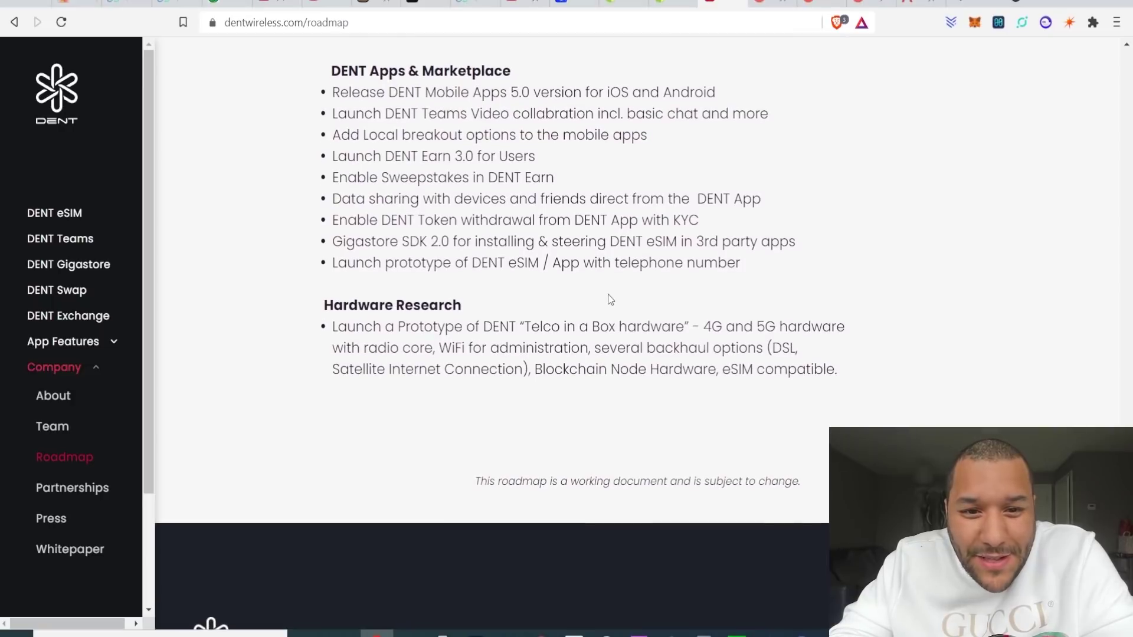
scroll(609, 299, up, 5)
scroll(609, 299, up, 2)
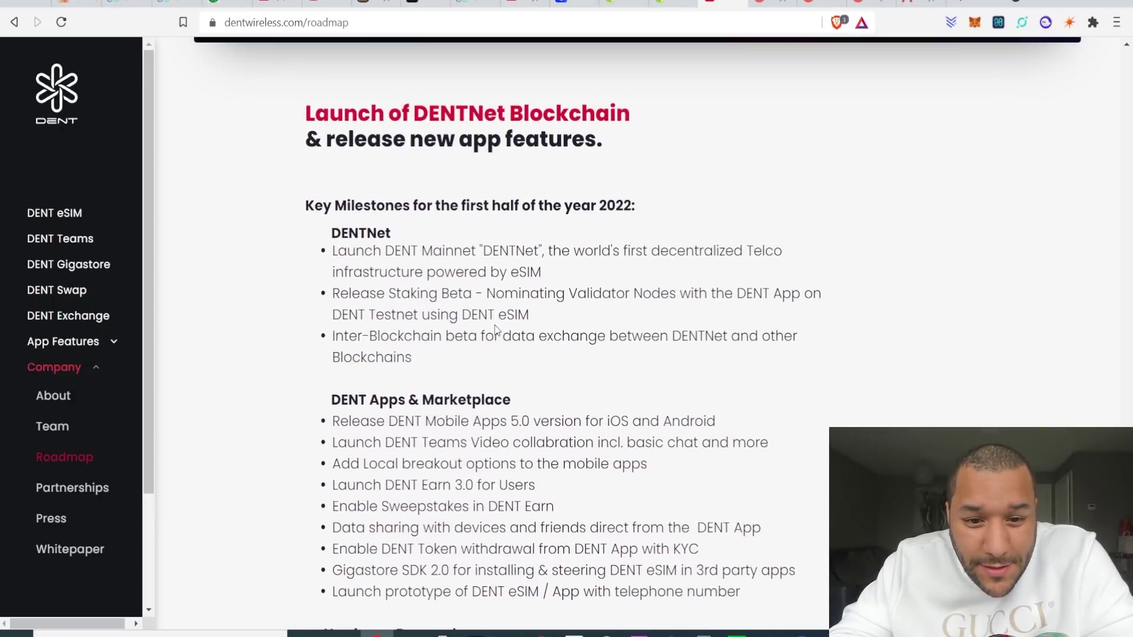
scroll(439, 366, down, 1)
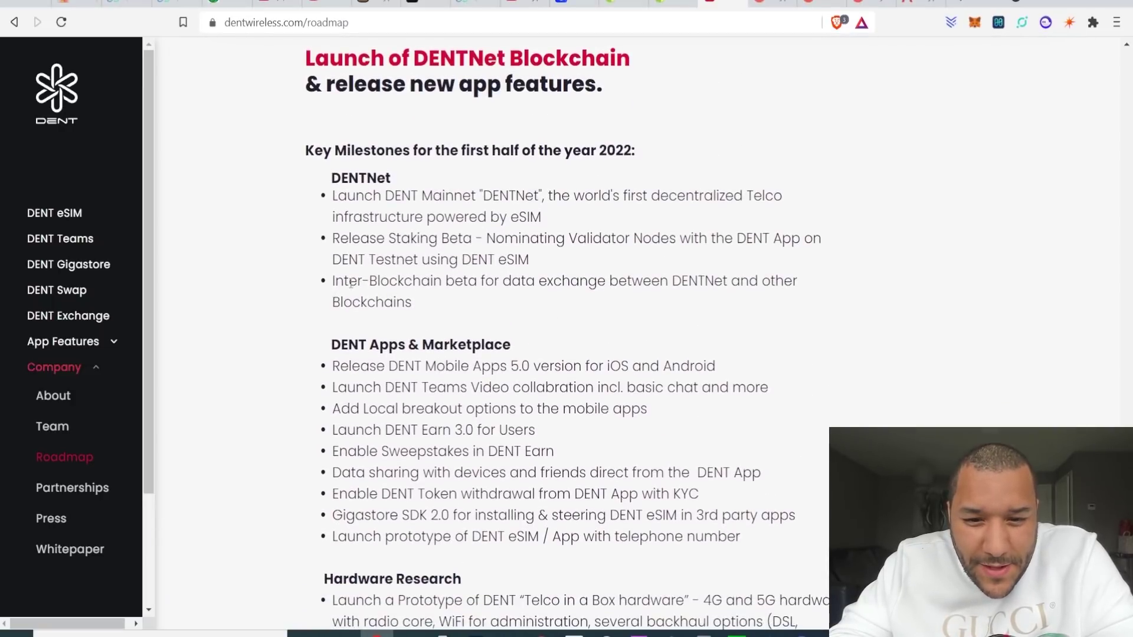
Highlight part of the DENTNet milestone text, then clear the selection.
drag(422, 229, 434, 217)
click(390, 302)
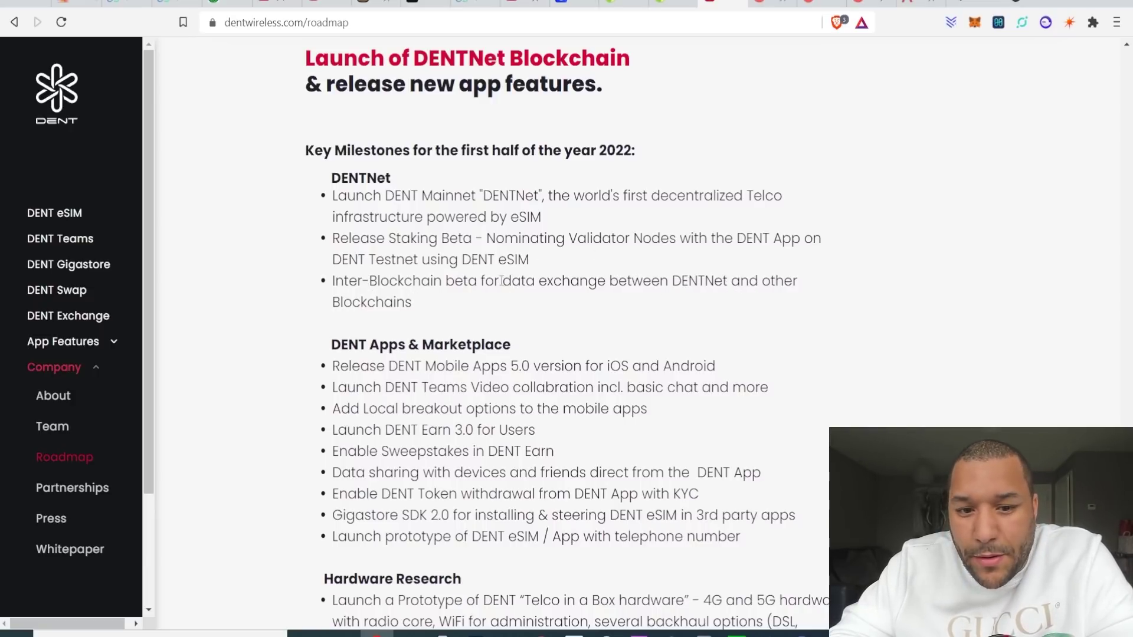
scroll(501, 281, down, 2)
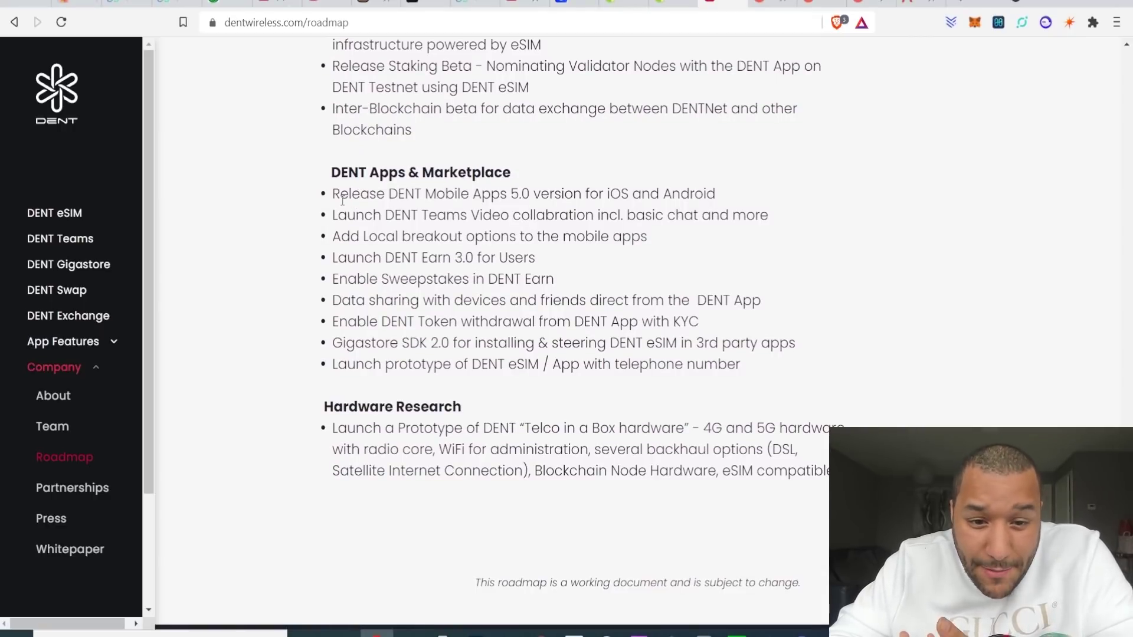
scroll(443, 204, down, 2)
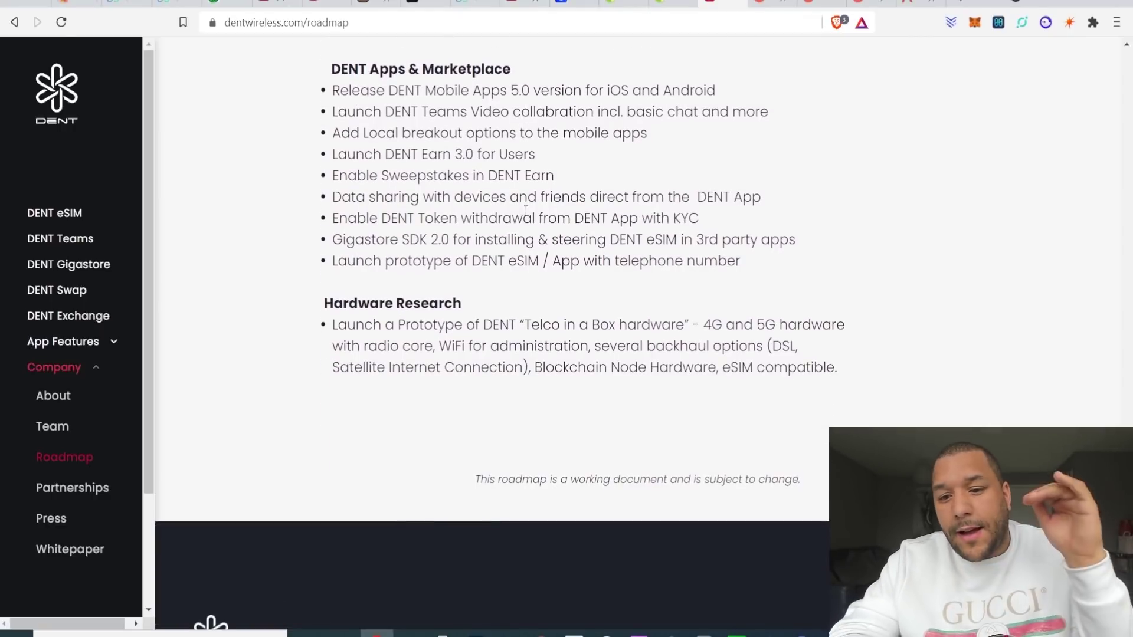
scroll(527, 211, up, 1)
scroll(526, 210, up, 3)
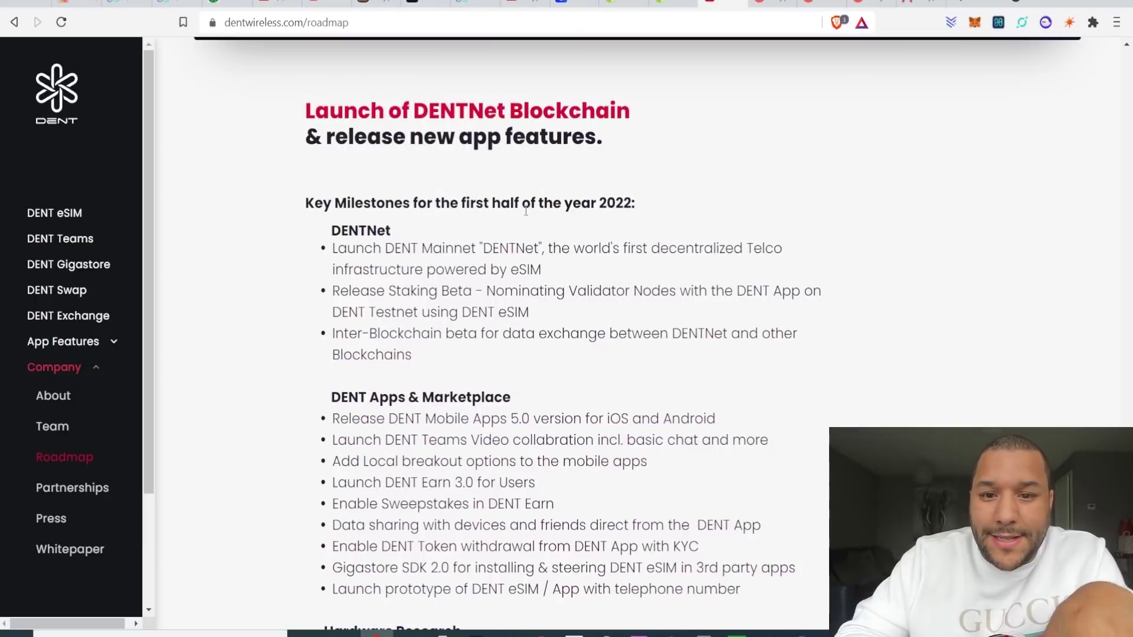
scroll(526, 210, up, 4)
scroll(524, 211, up, 3)
scroll(527, 211, up, 2)
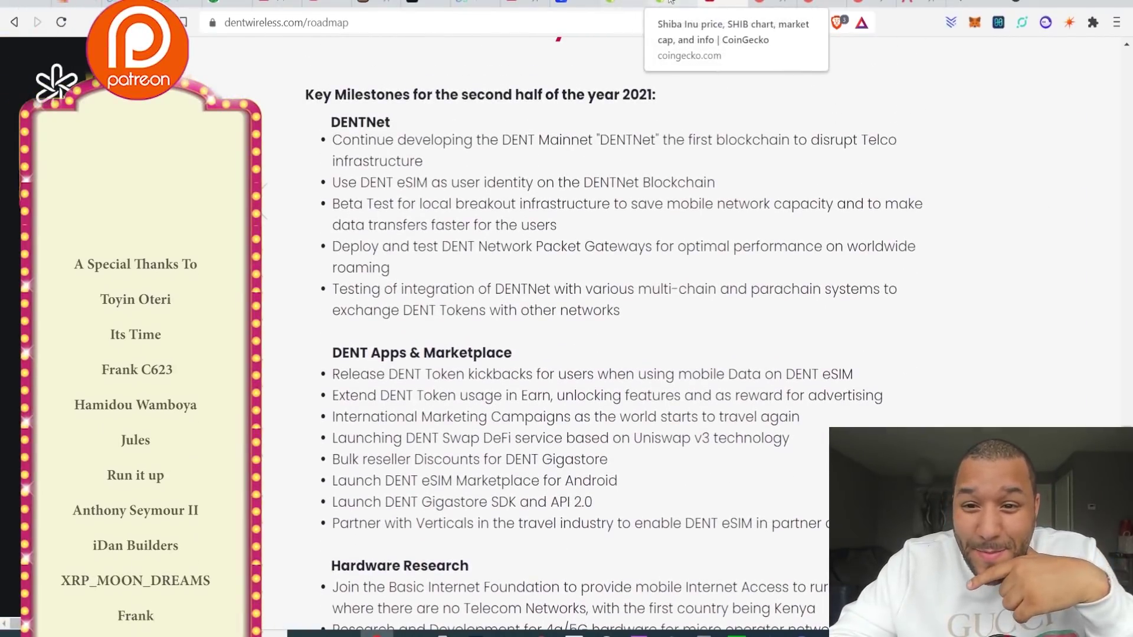
Pass the CoinGecko Shiba Inu and DENT tabs to list Crypto Gains' YouTube videos, then open Patreon.
click(621, 3)
click(621, 4)
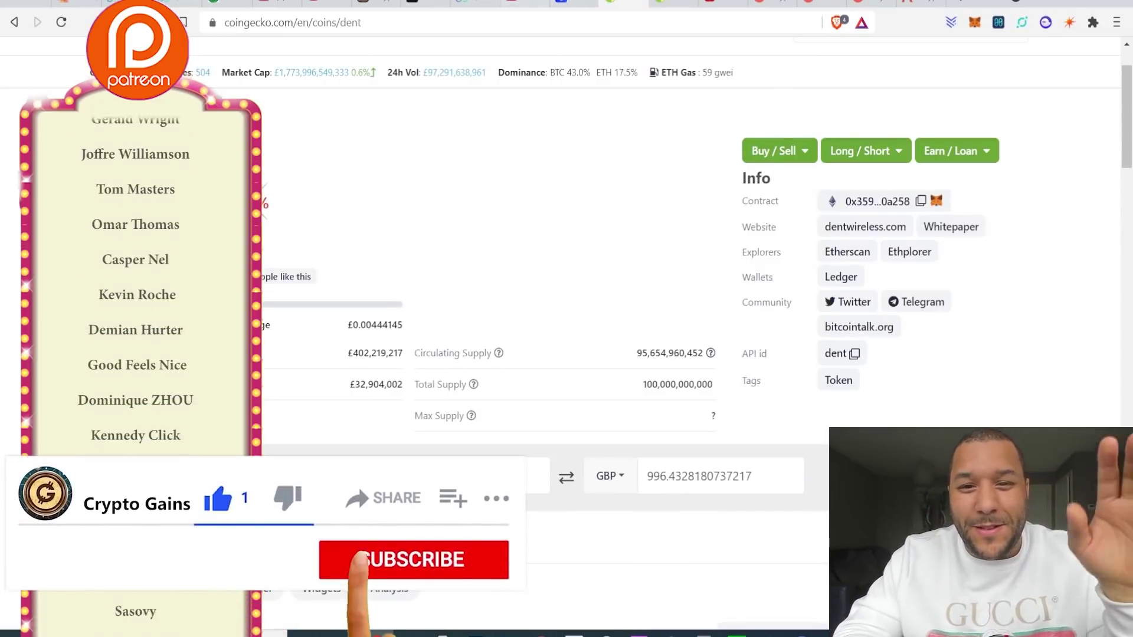
click(518, 4)
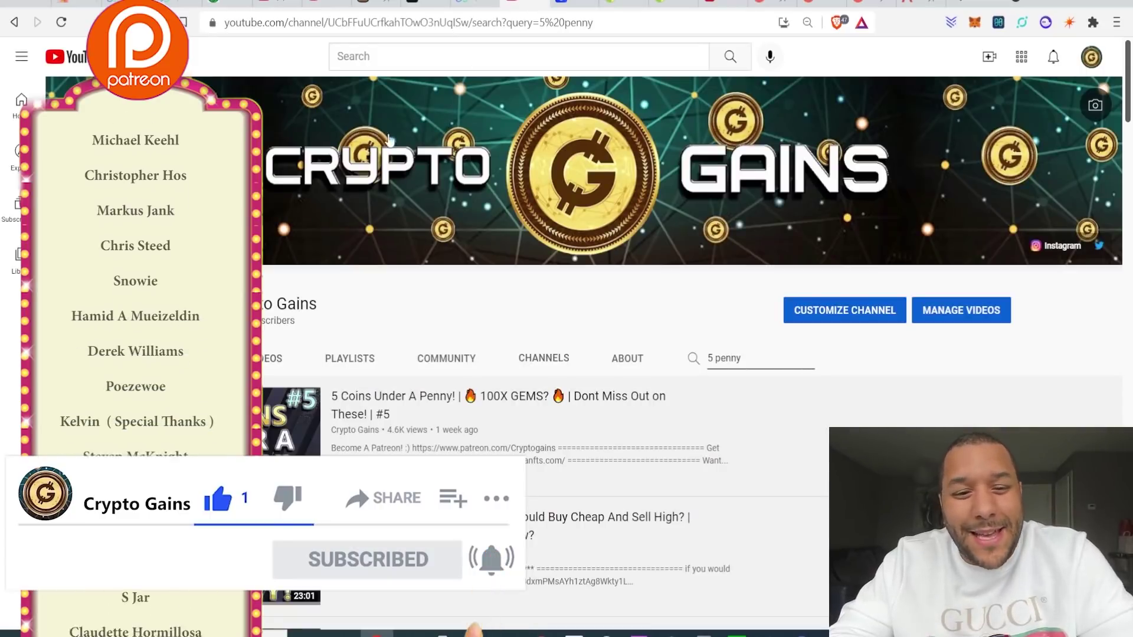
click(265, 359)
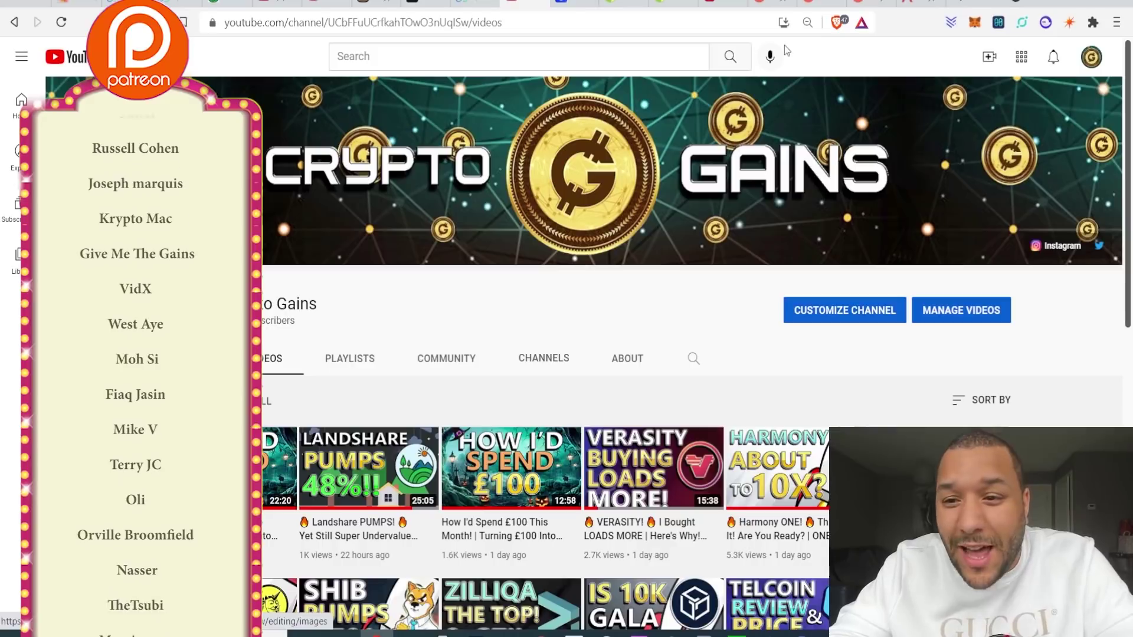
click(771, 5)
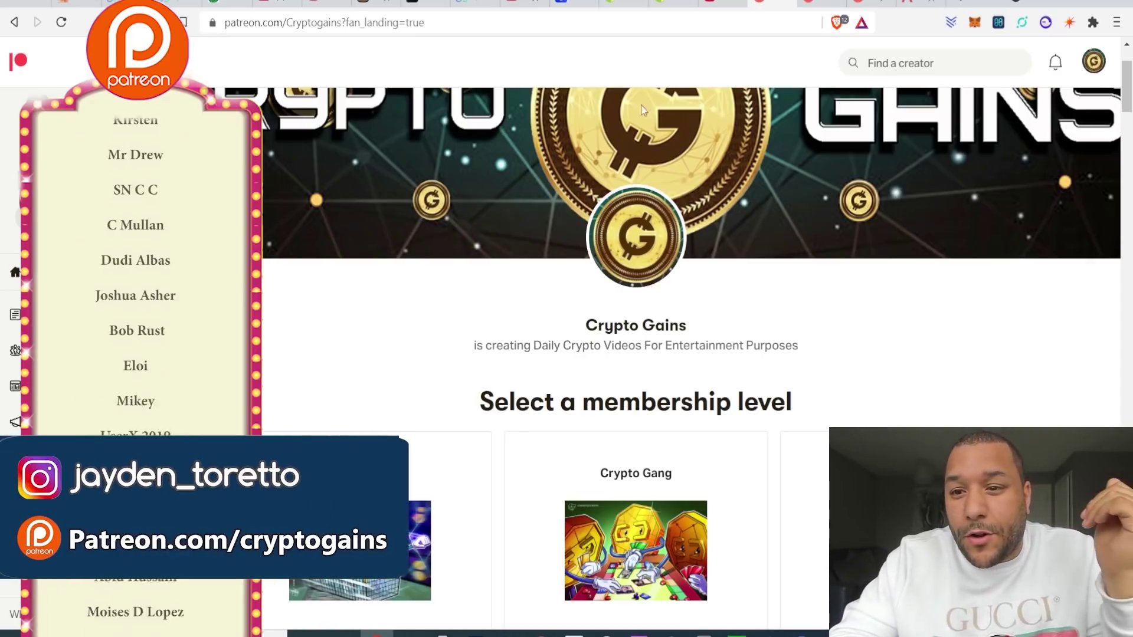
Open the Crypto Gains 'Super Alerts' Patreon post promoting VIP Telegram alerts.
click(833, 7)
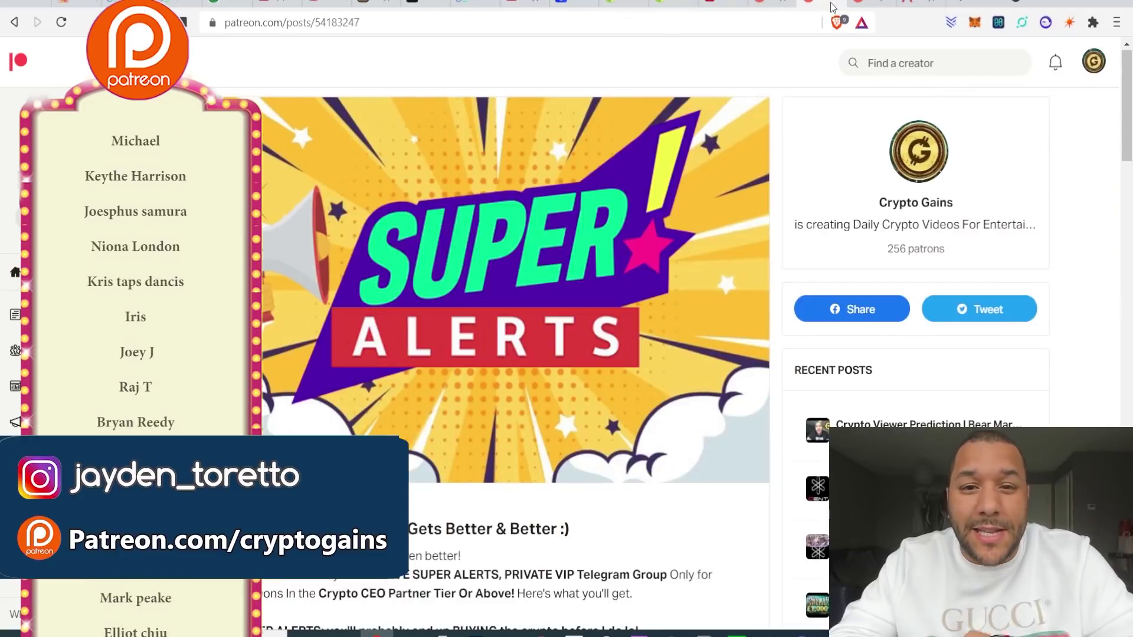